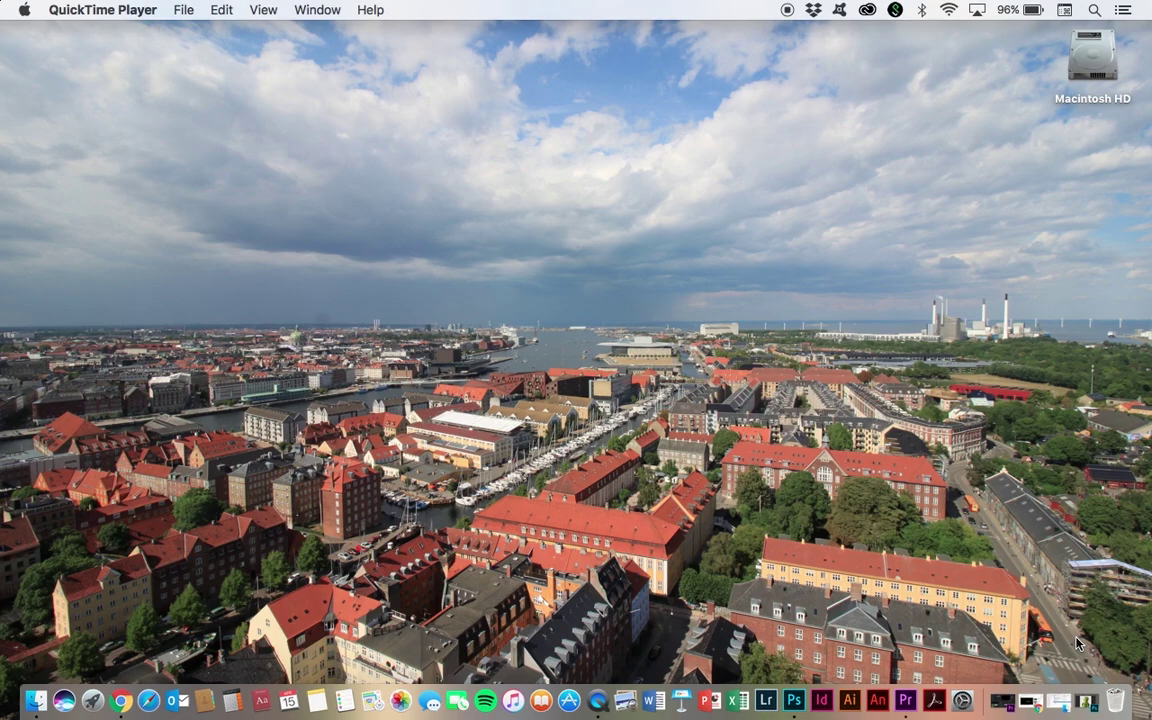
# - Restore the Kermit document and preview him over the white, then the green, background layers
pyautogui.click(1086, 703)
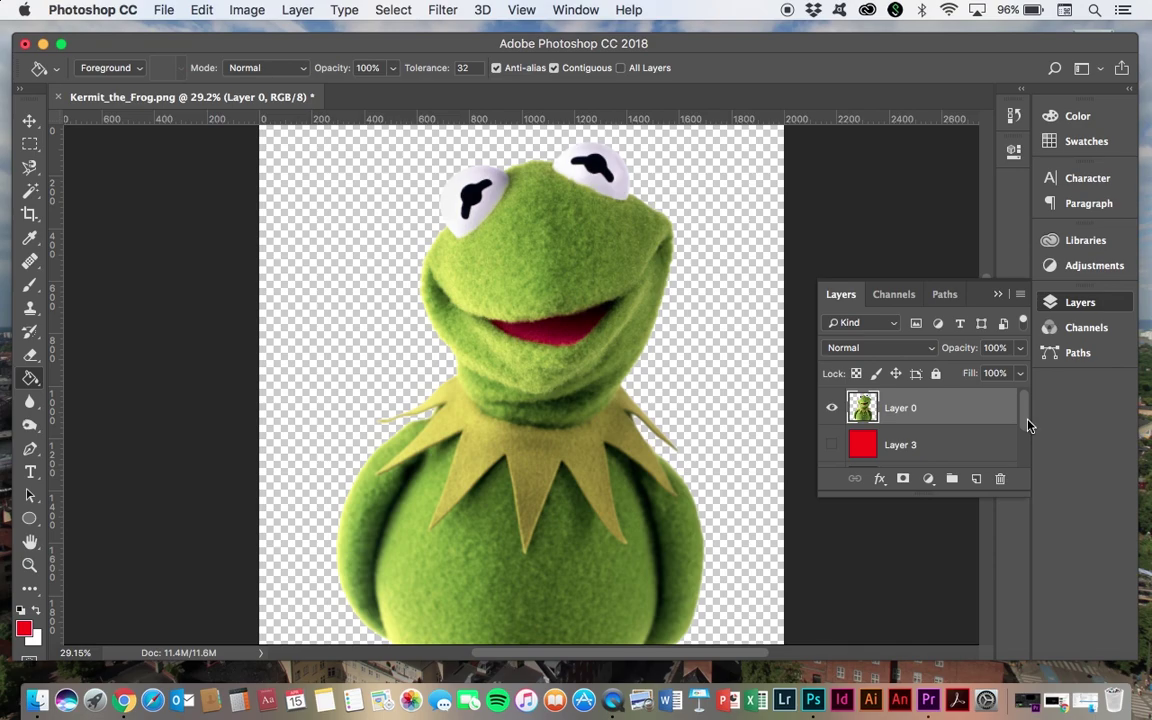
pyautogui.moveTo(1023, 424); pyautogui.dragTo(1022, 485)
pyautogui.click(832, 450)
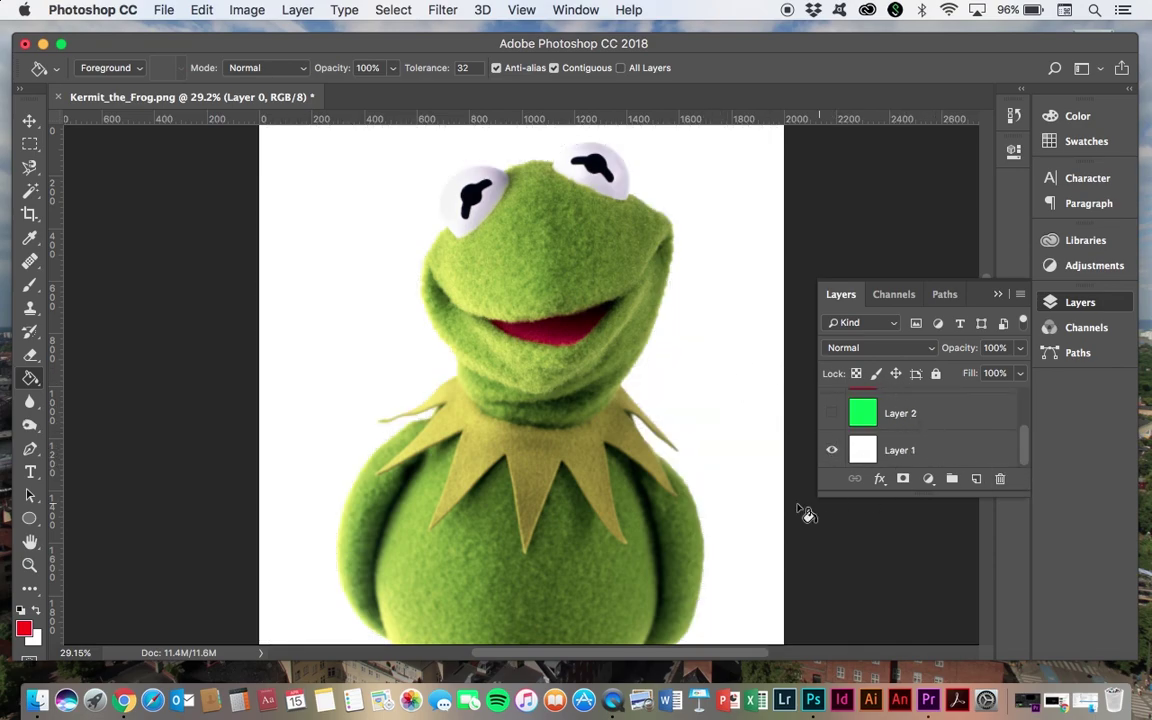
pyautogui.click(832, 451)
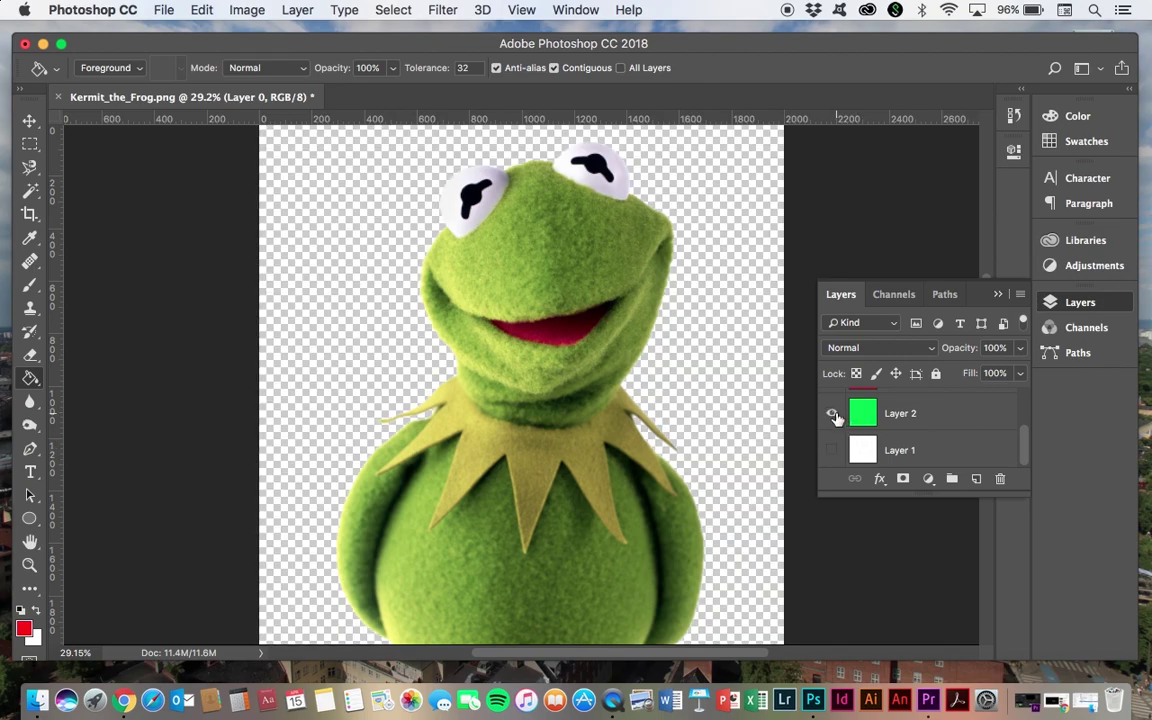
pyautogui.click(832, 413)
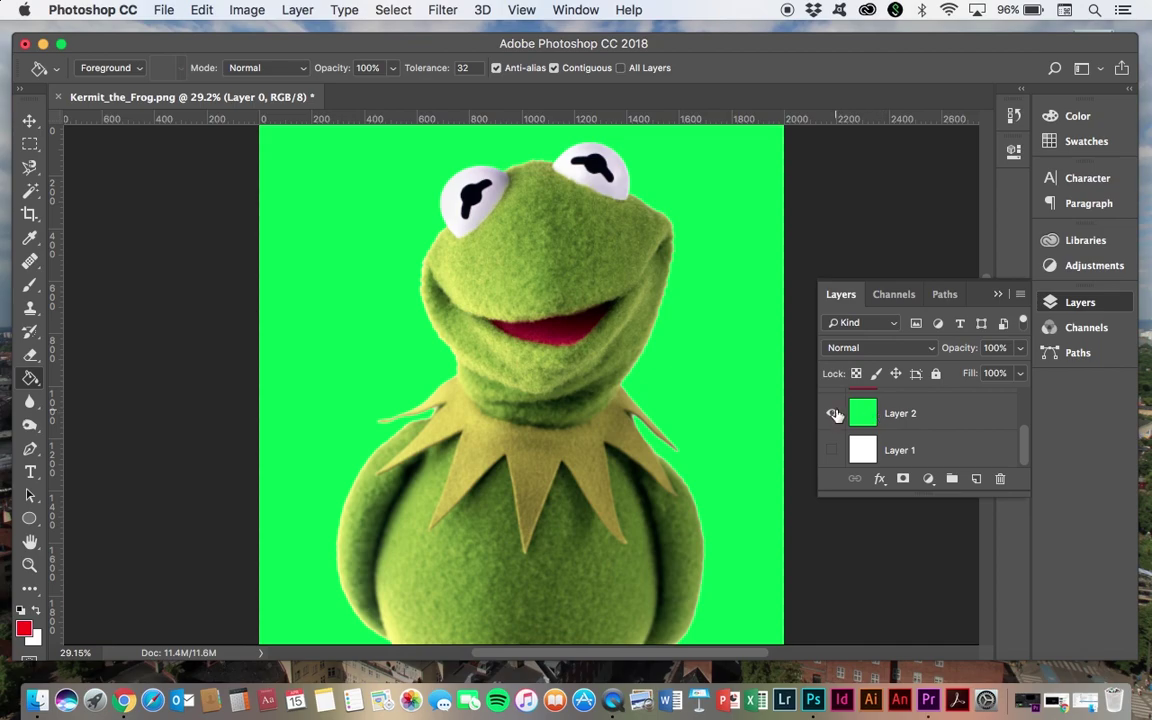
pyautogui.click(832, 413)
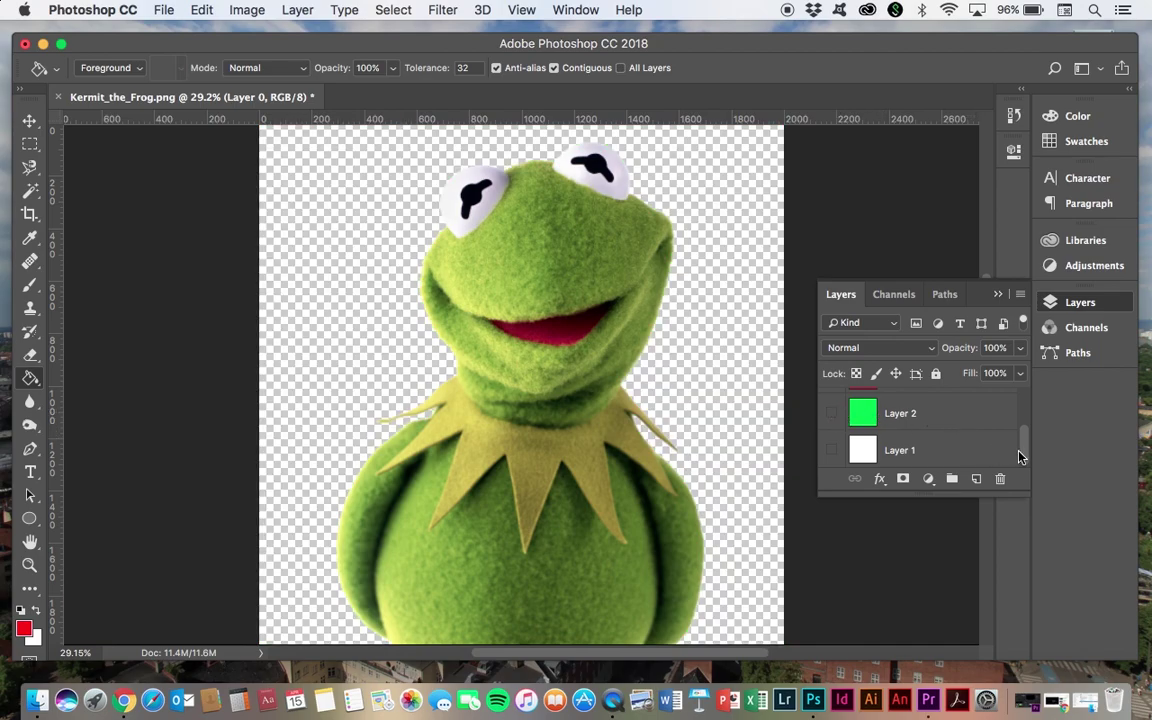
# - Leave the red Layer 3 visible behind Kermit and switch away from Photoshop
pyautogui.moveTo(1025, 456); pyautogui.dragTo(1025, 444)
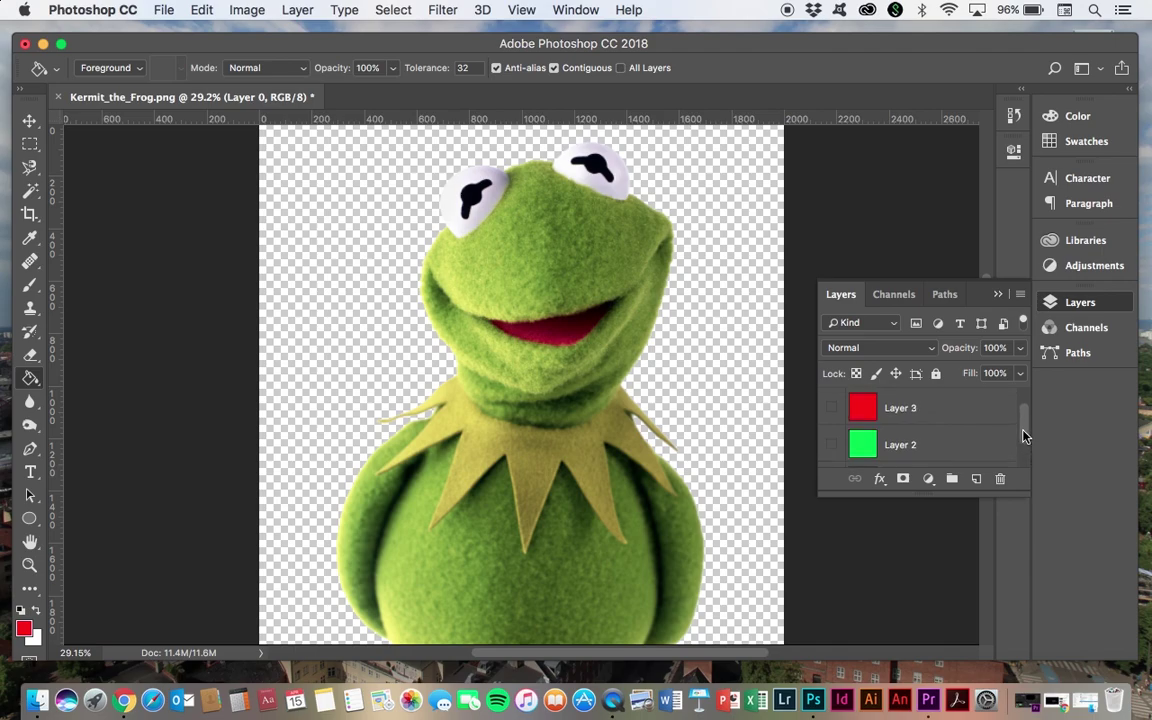
pyautogui.click(831, 410)
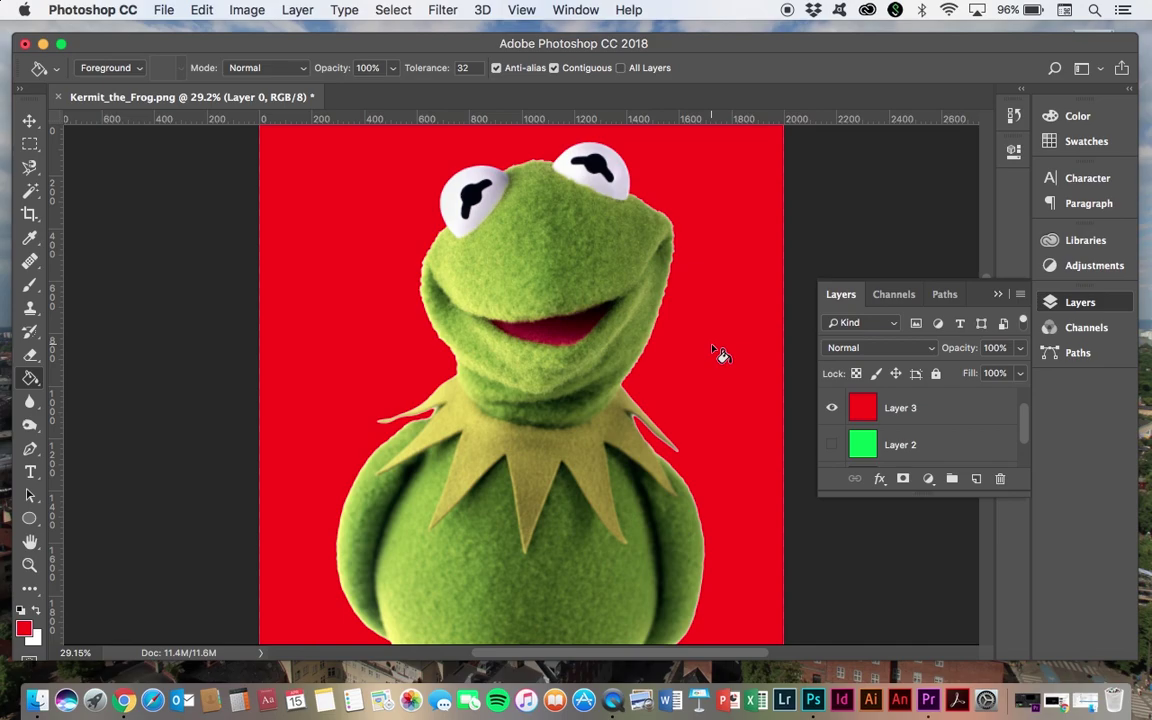
pyautogui.press('ctrl+super+Escape')
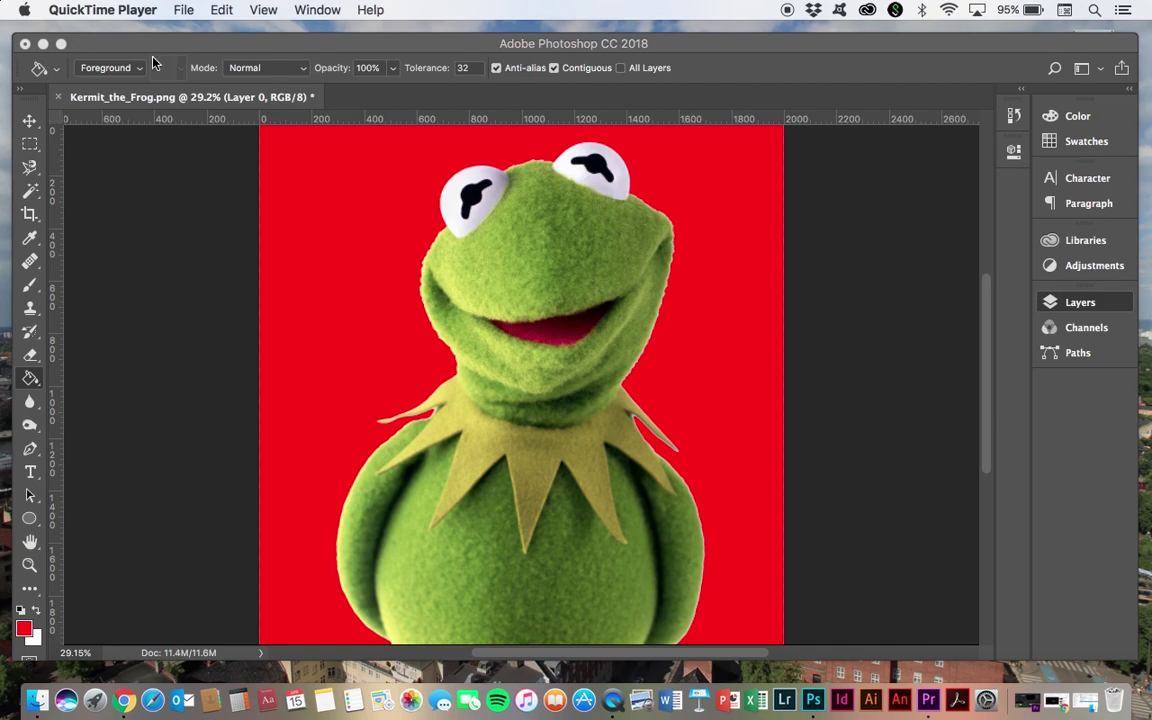
# - Bring up the 317 green screen lab tutorial project, play its sequence, then rewind to the start
pyautogui.click(54, 97)
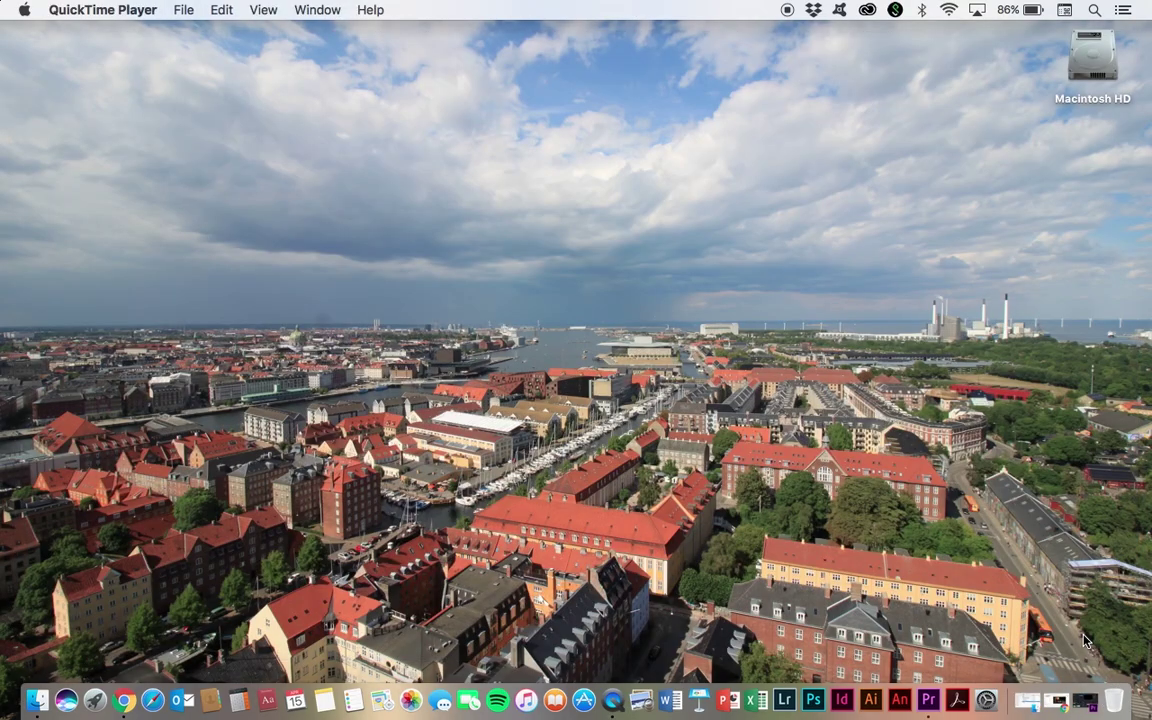
pyautogui.click(1087, 701)
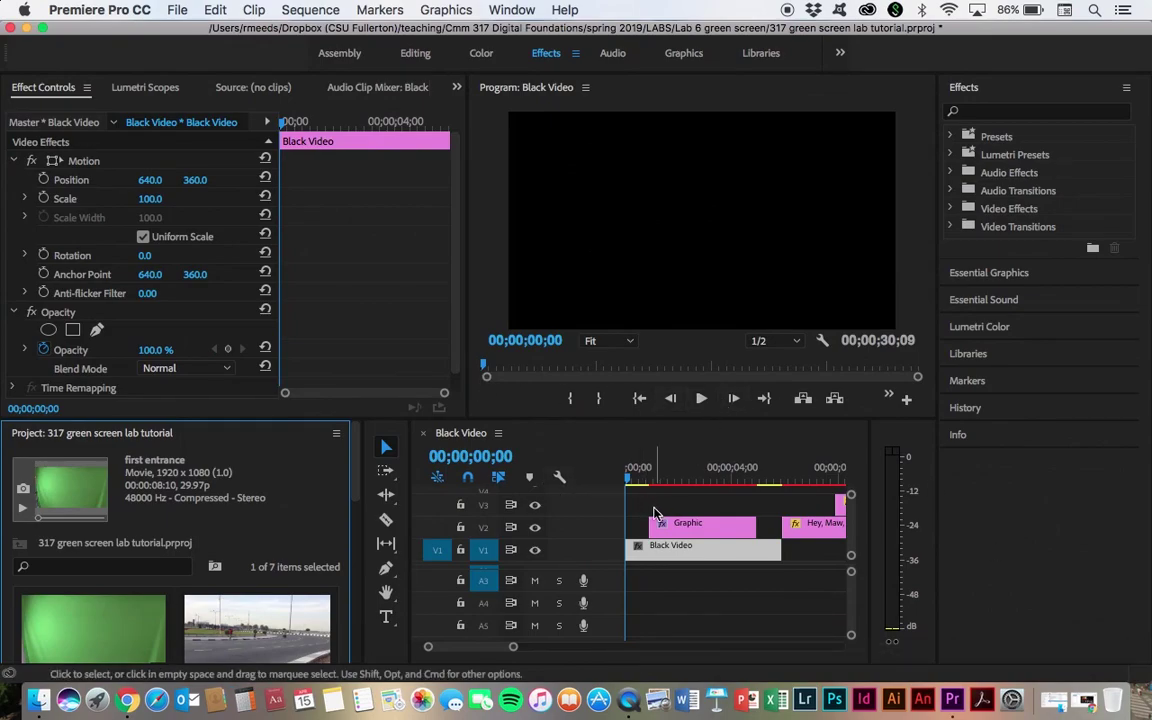
pyautogui.click(703, 399)
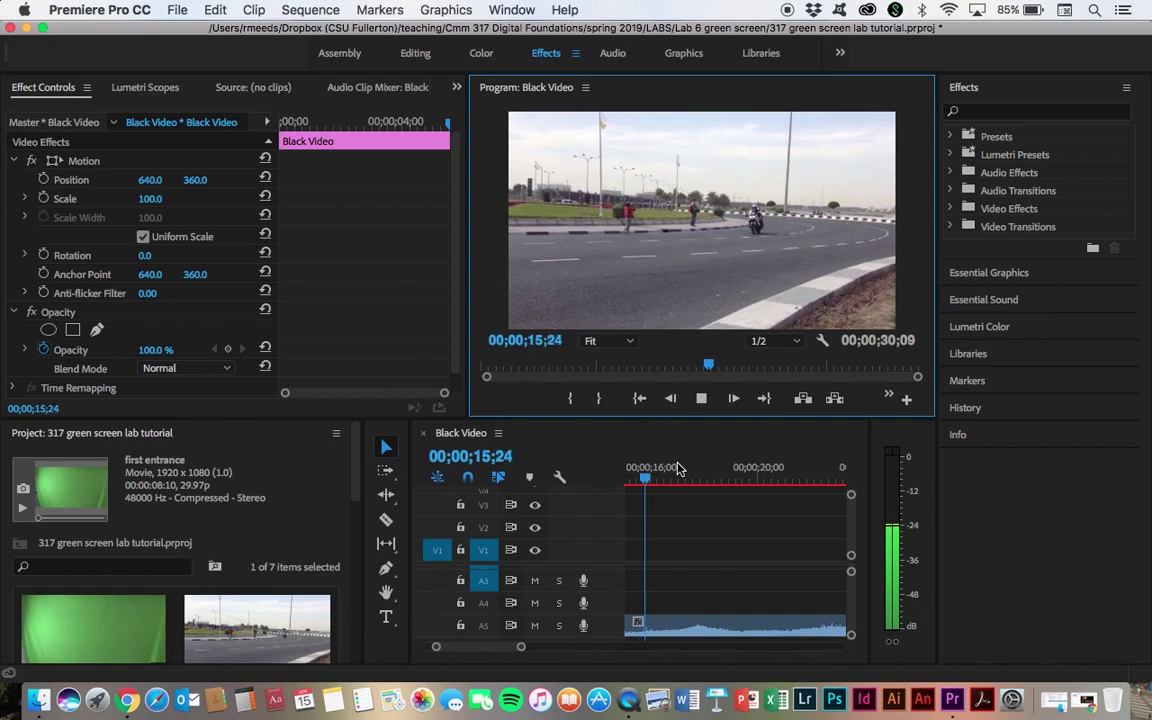
pyautogui.click(701, 399)
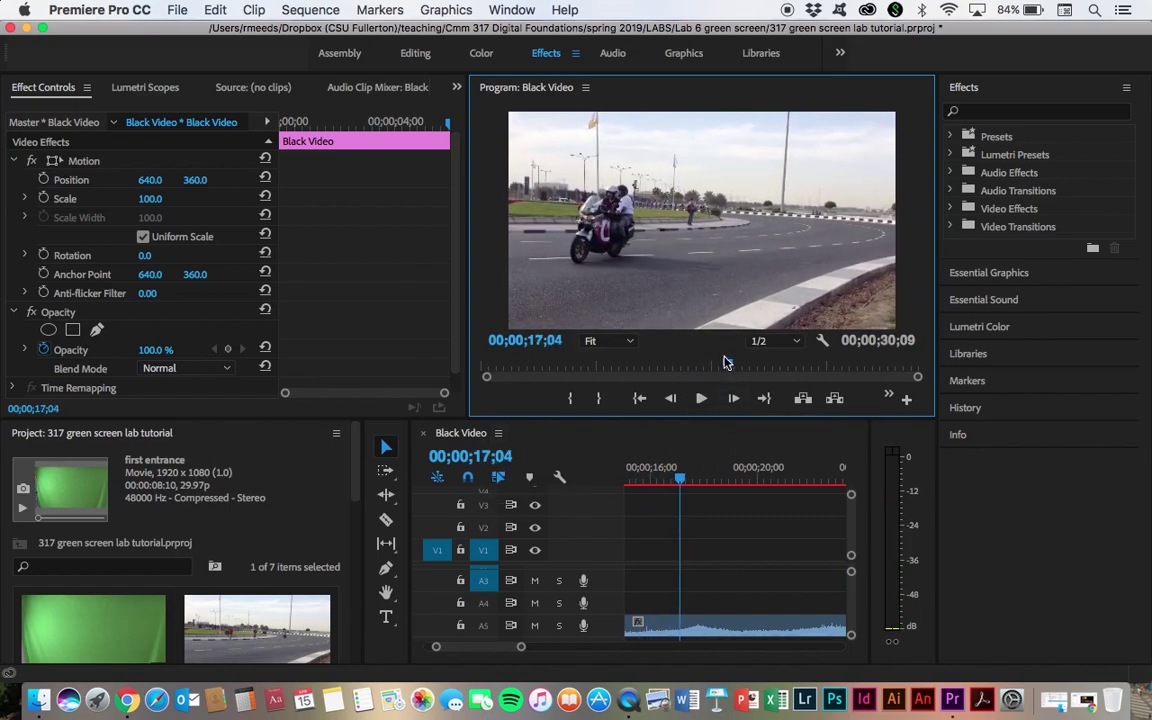
pyautogui.moveTo(727, 366); pyautogui.dragTo(539, 366)
pyautogui.press('Home')
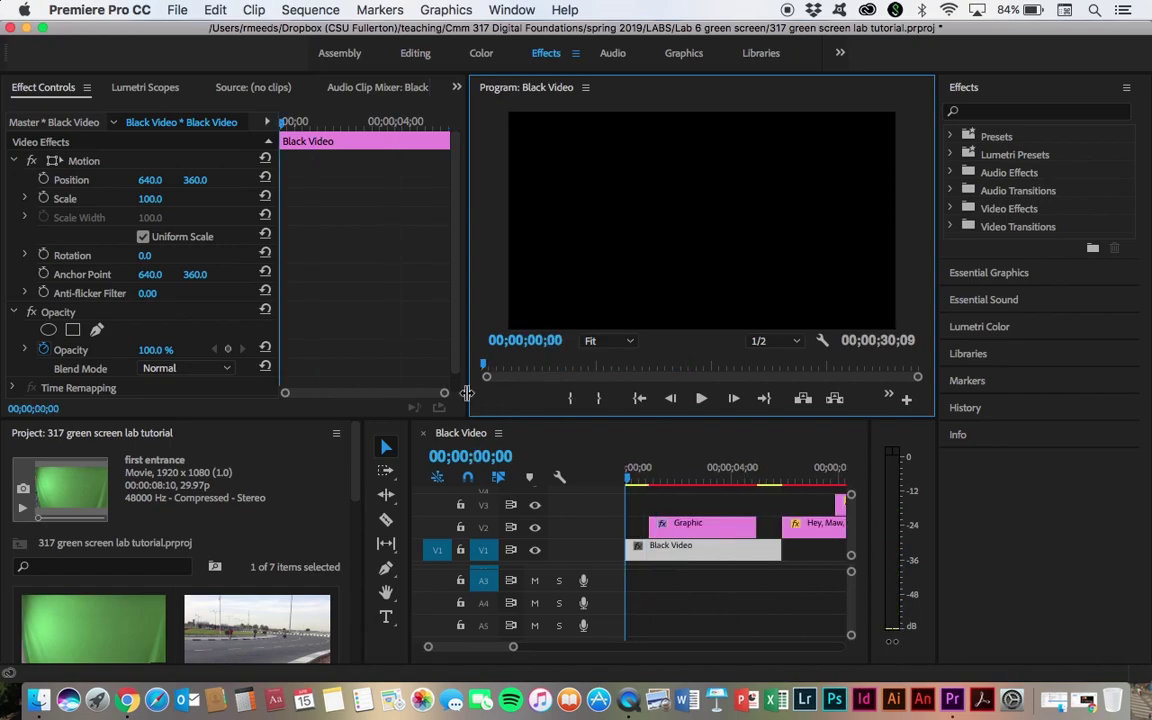
pyautogui.click(648, 565)
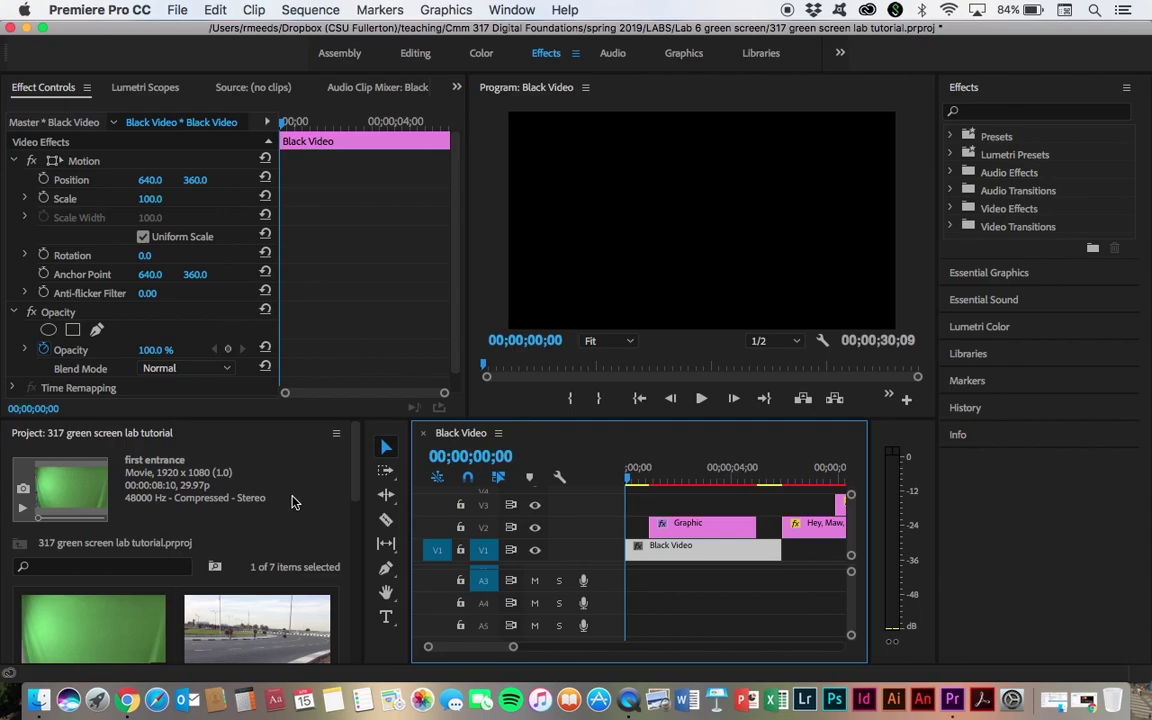
pyautogui.click(328, 524)
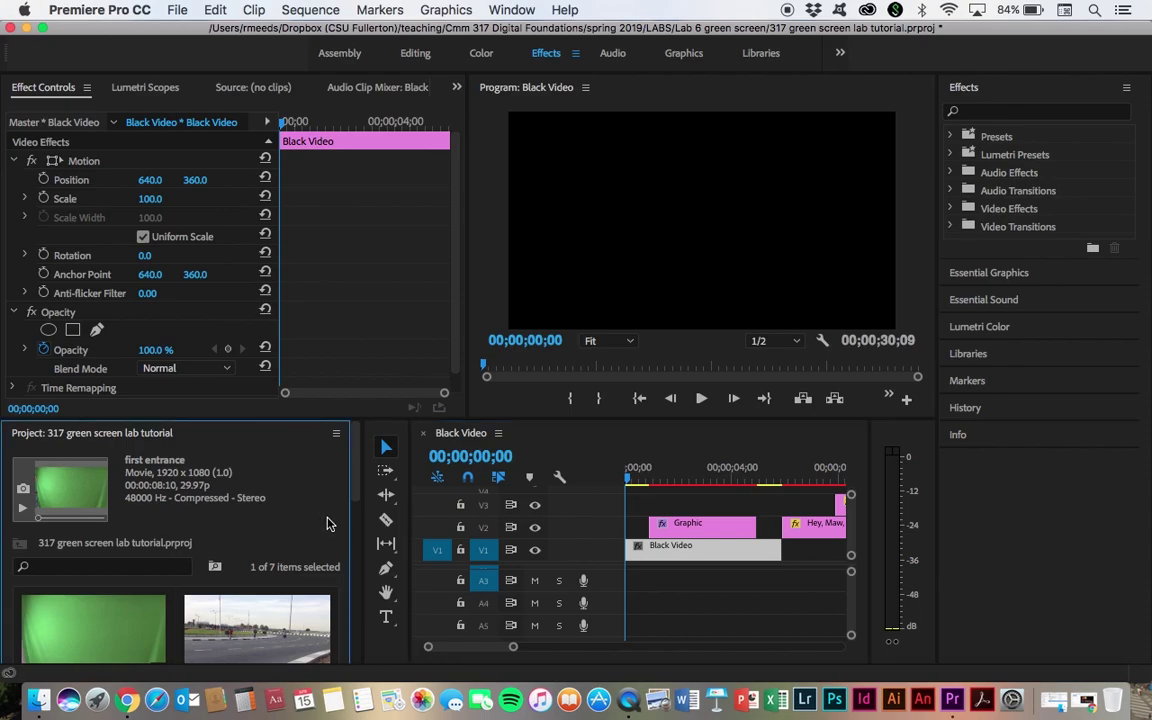
pyautogui.scroll(-5, 354, 585)
pyautogui.scroll(-3, 354, 585)
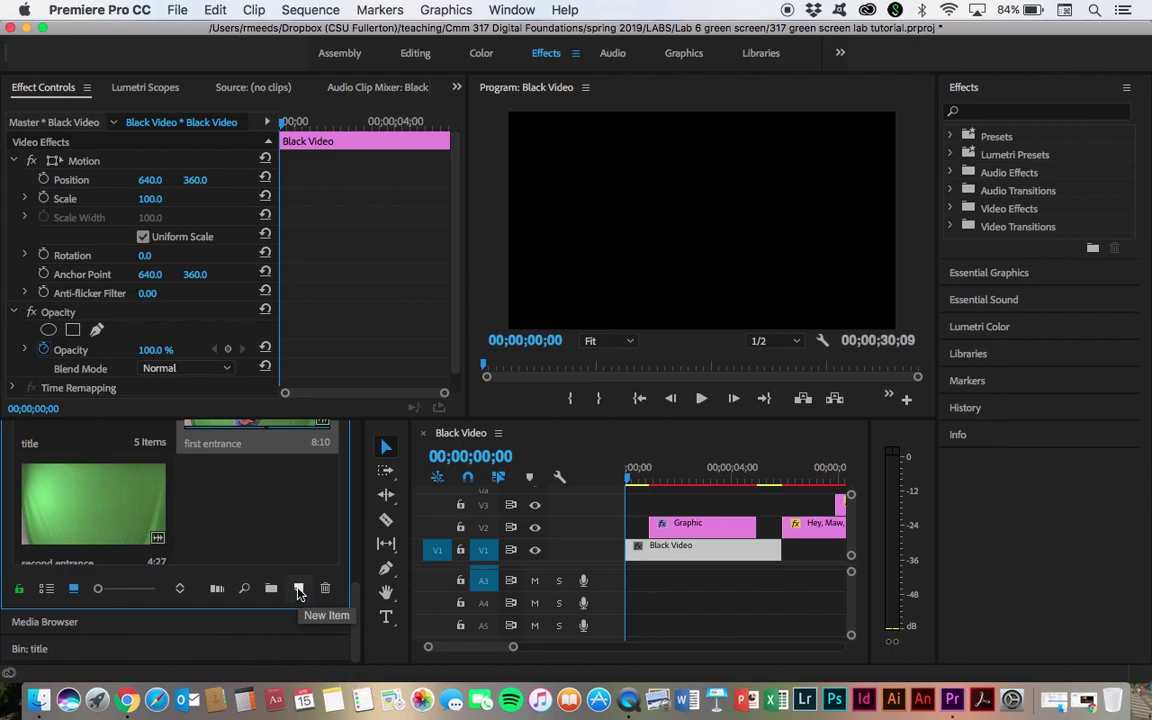
pyautogui.click(298, 592)
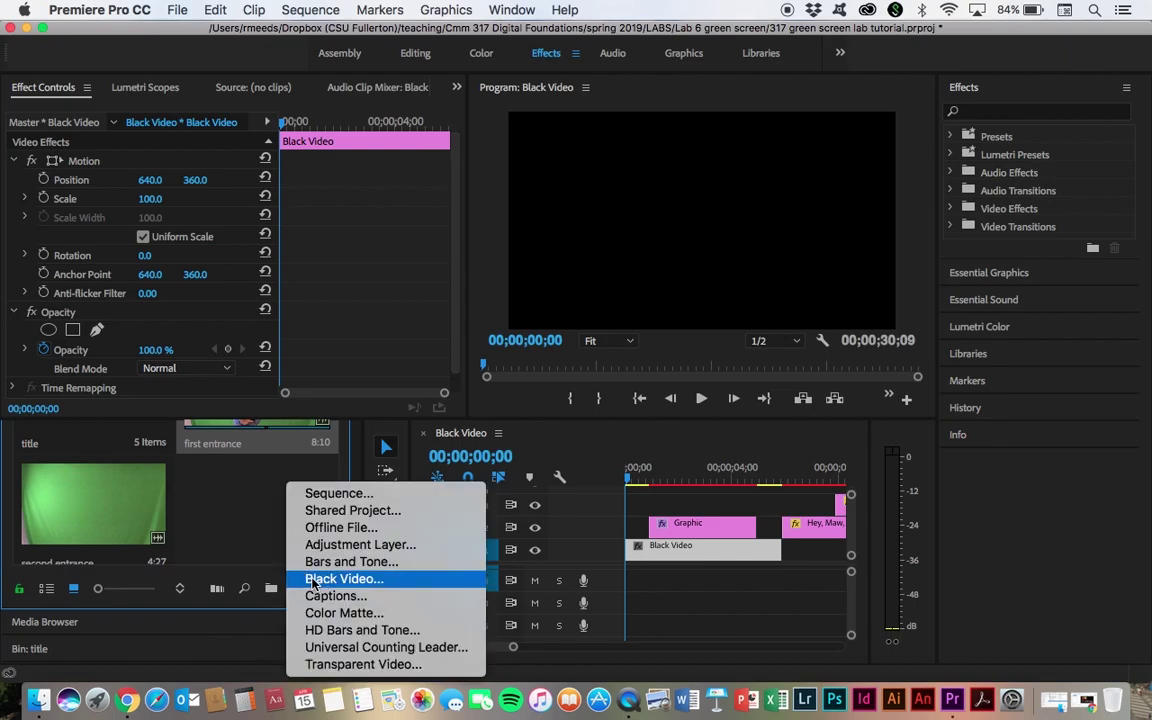
pyautogui.click(313, 580)
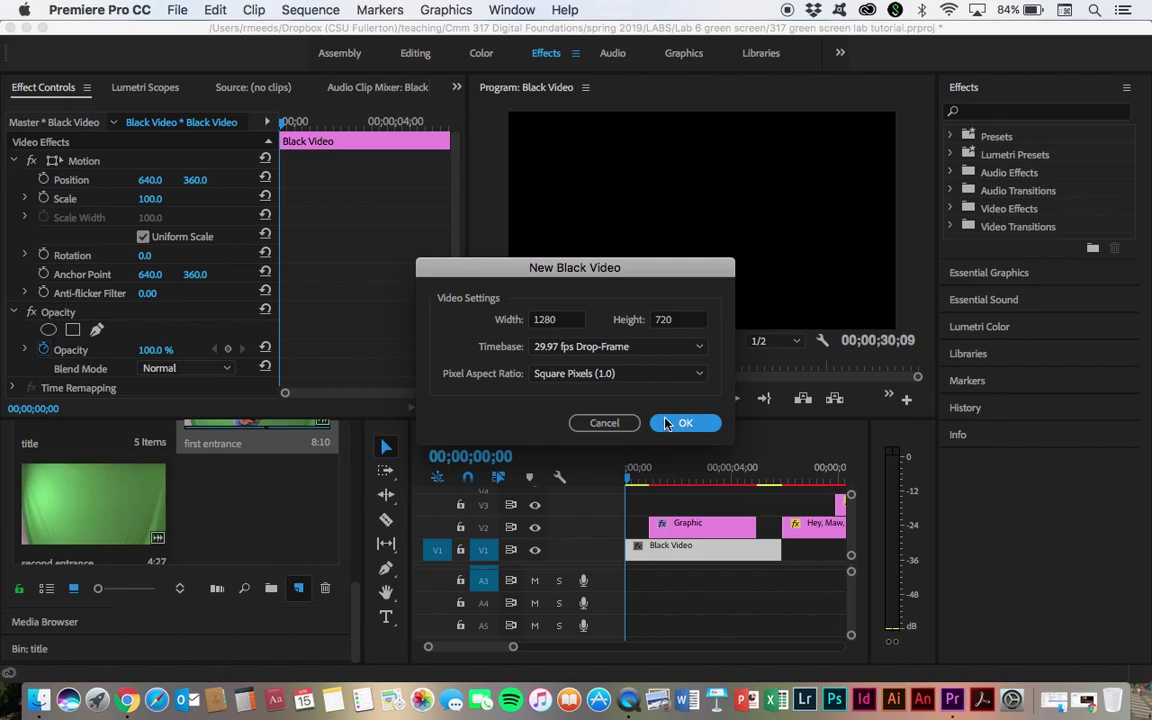
pyautogui.click(606, 423)
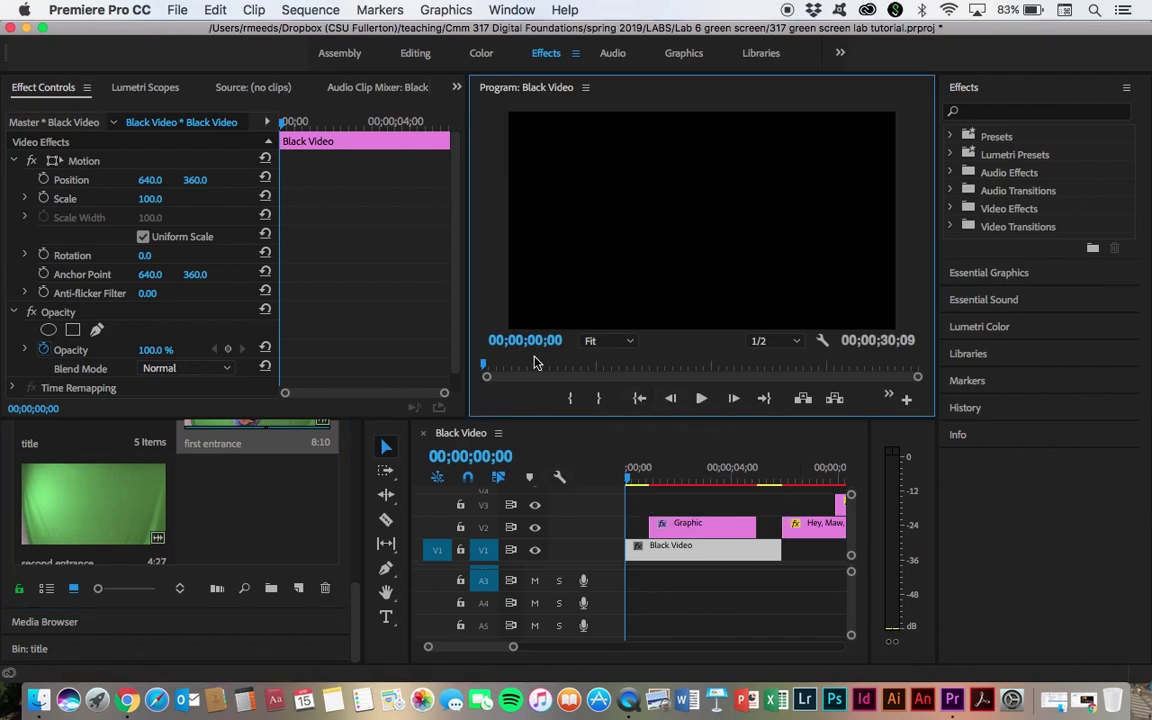
pyautogui.moveTo(530, 368); pyautogui.dragTo(587, 372)
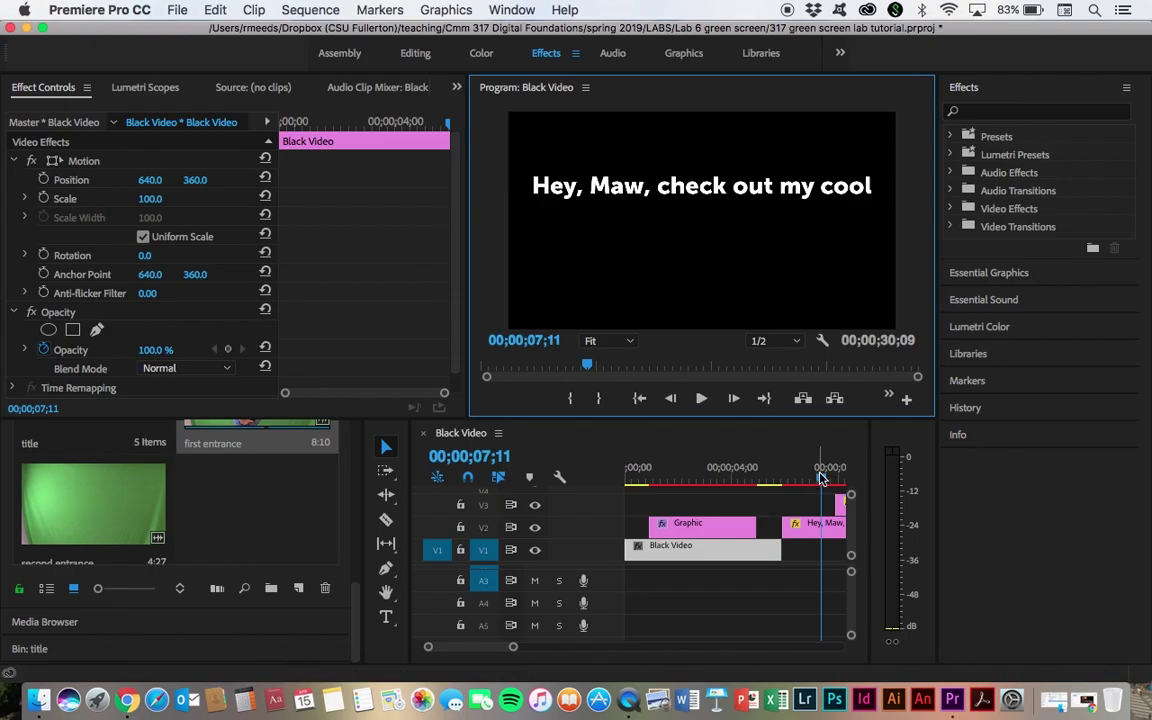
pyautogui.moveTo(820, 478); pyautogui.dragTo(783, 480)
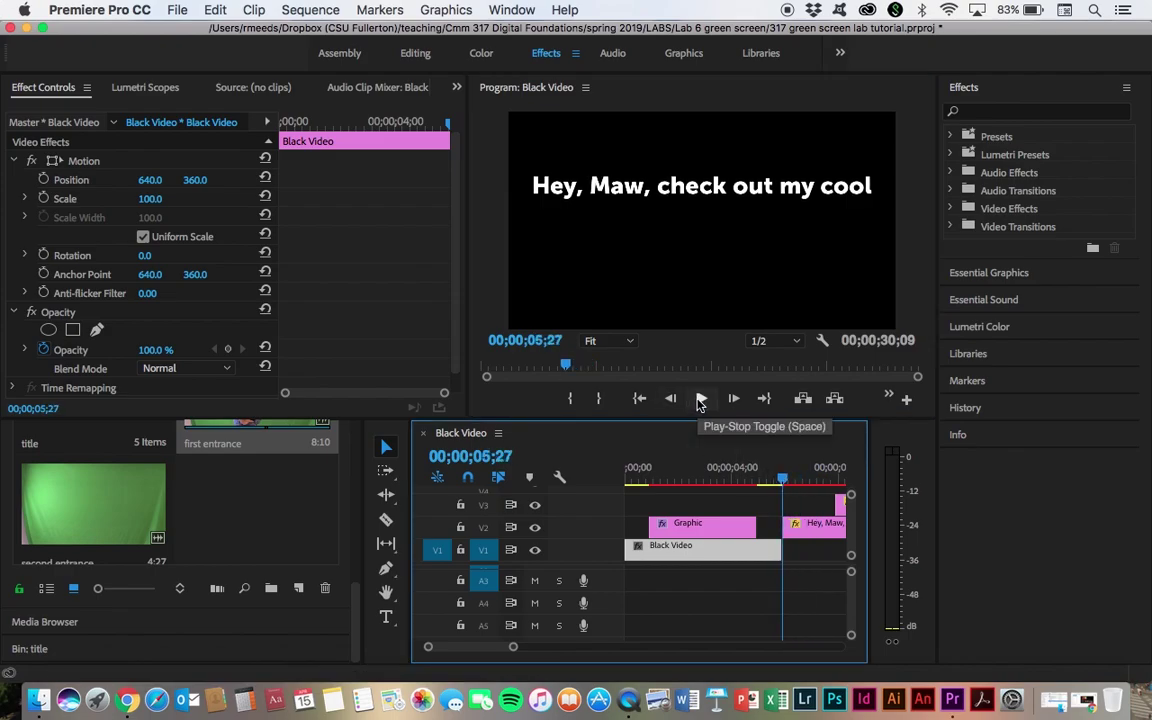
pyautogui.click(700, 400)
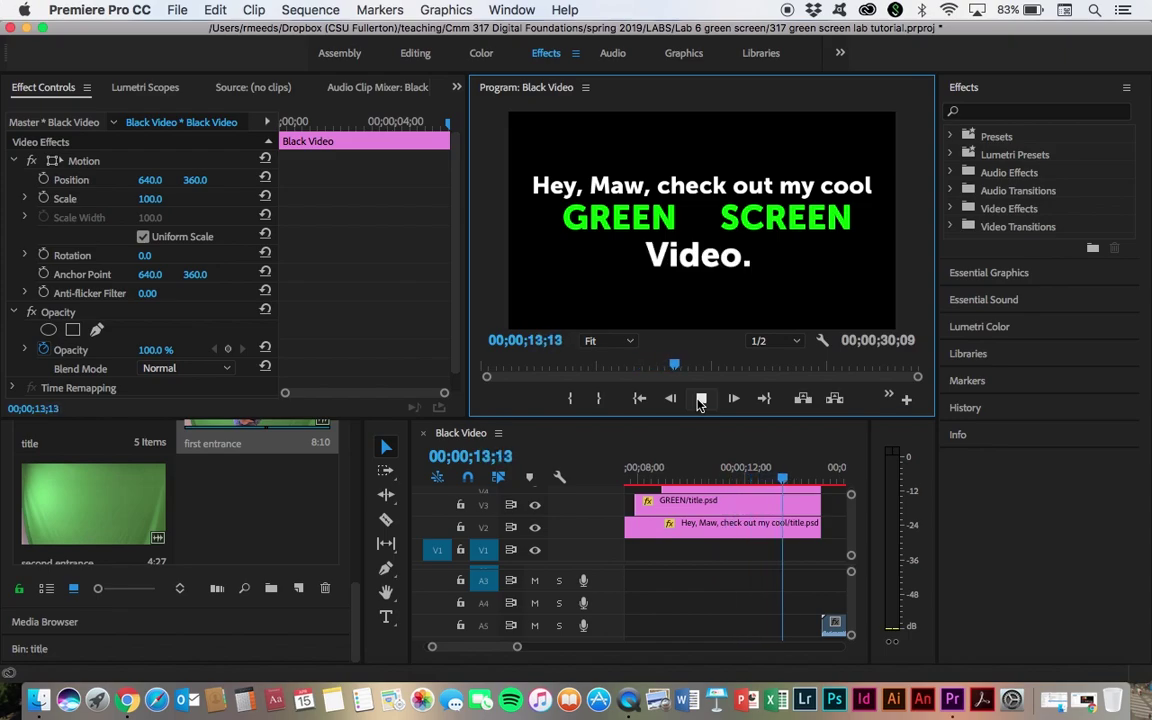
pyautogui.click(700, 400)
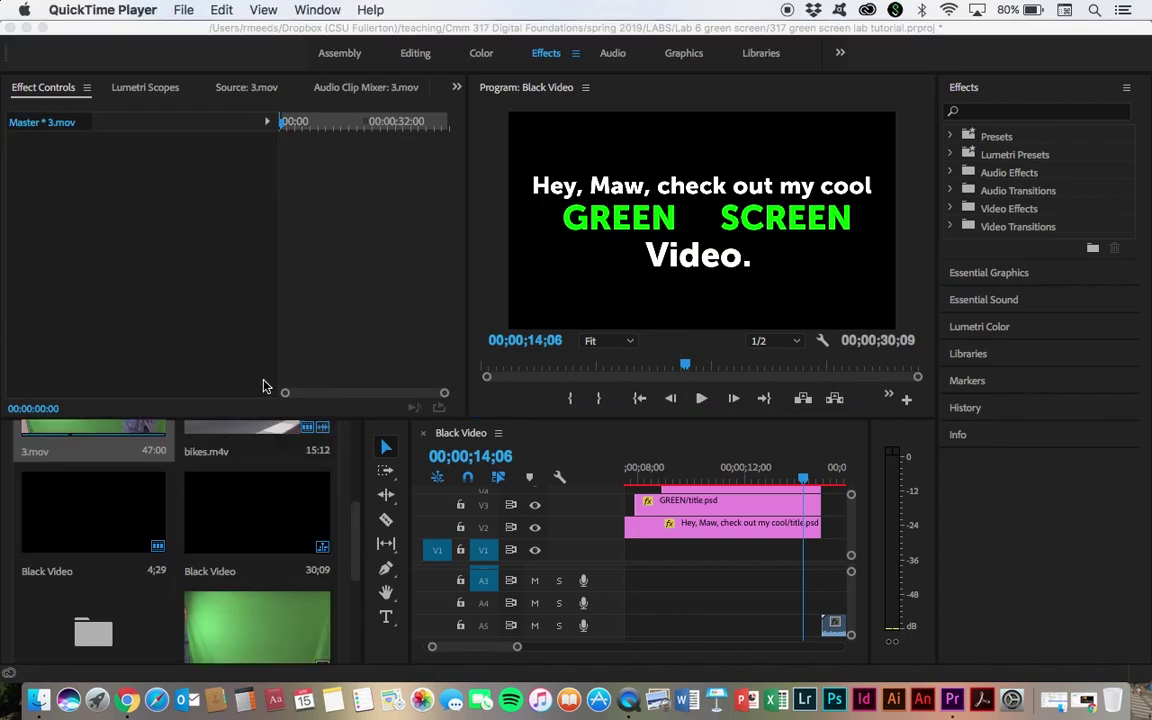
# - Open the 3.mov green screen clip in the Source Monitor
pyautogui.scroll(2, 125, 511)
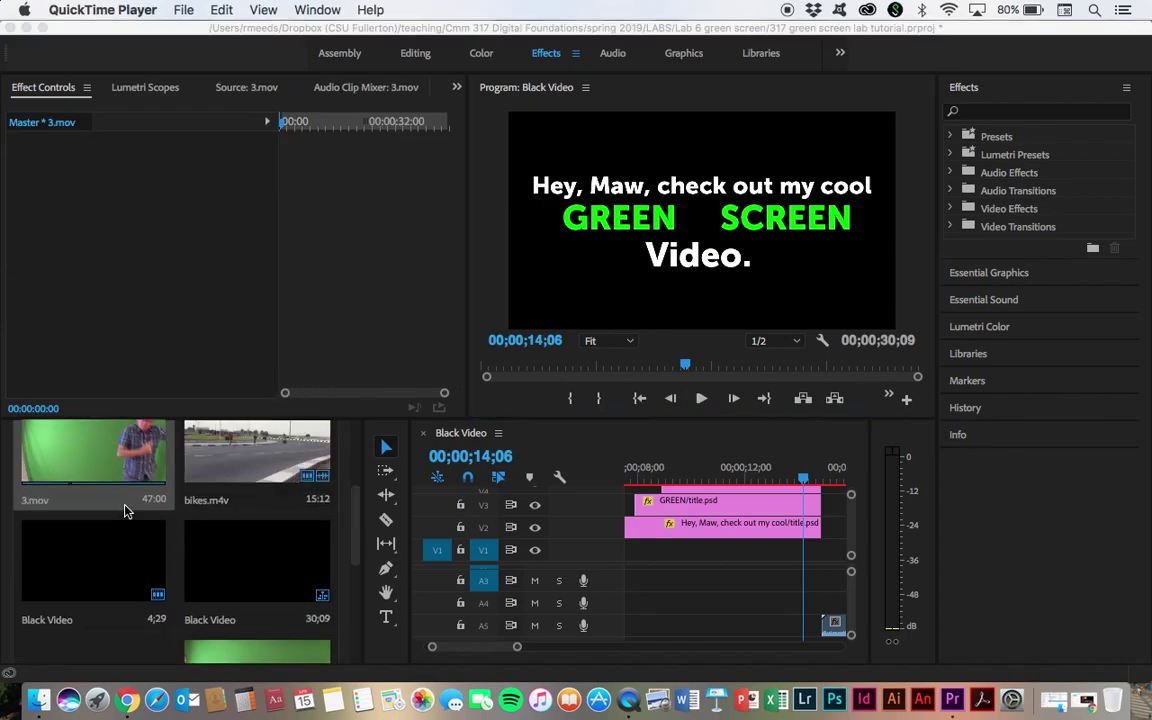
pyautogui.click(104, 463)
pyautogui.scroll(-2, 102, 462)
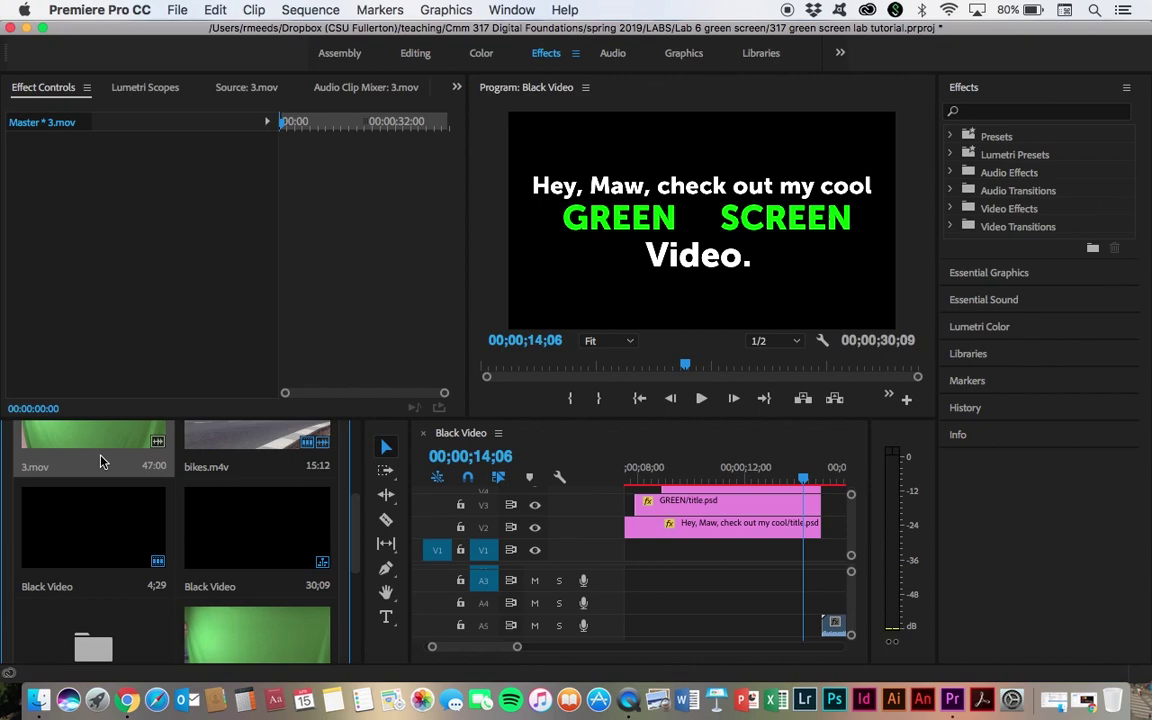
pyautogui.scroll(1, 91, 468)
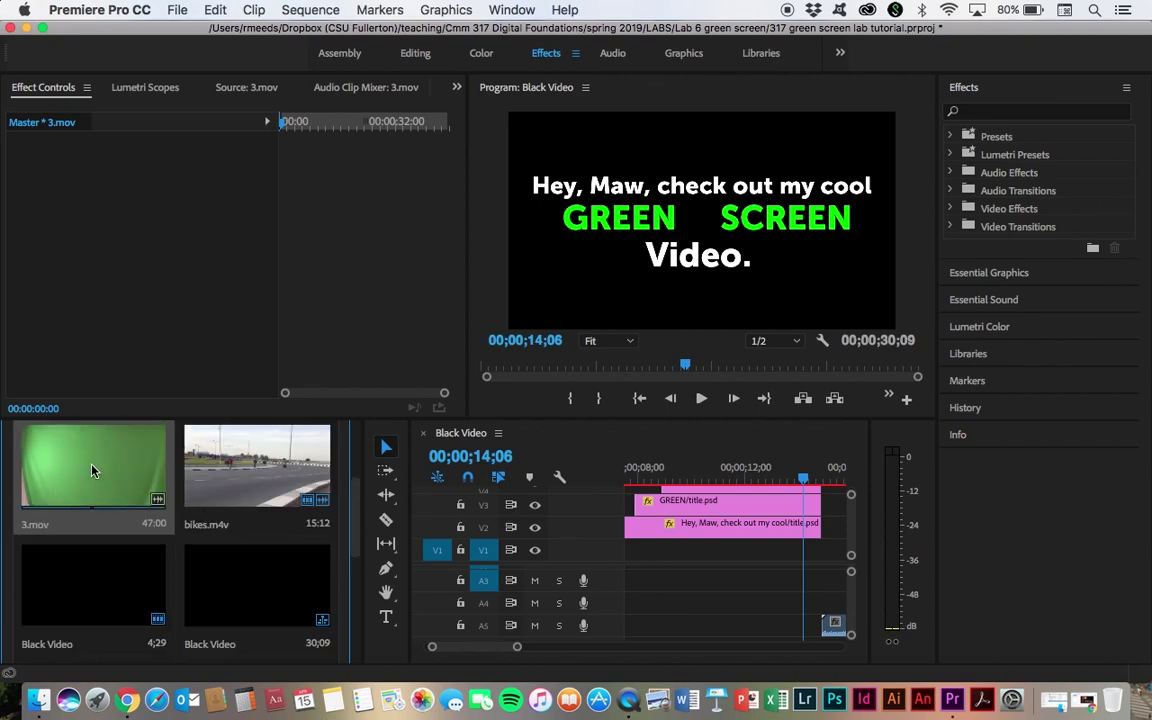
pyautogui.doubleClick(91, 470)
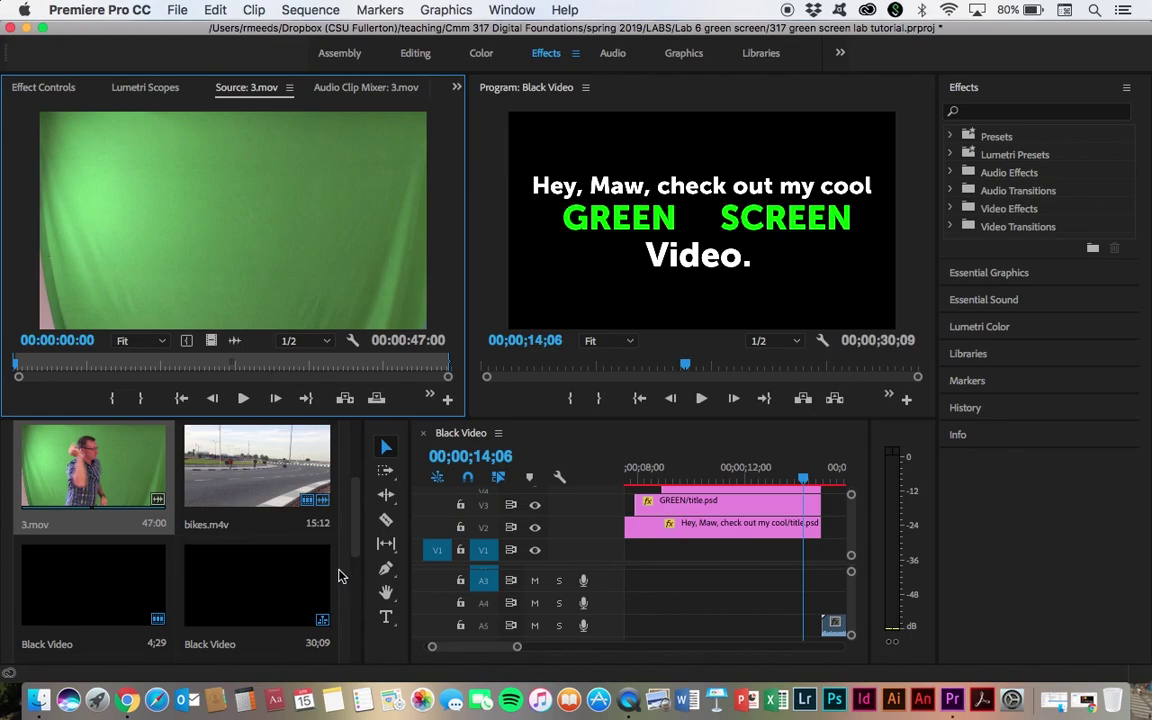
pyautogui.scroll(-3, 358, 588)
pyautogui.scroll(-2, 358, 588)
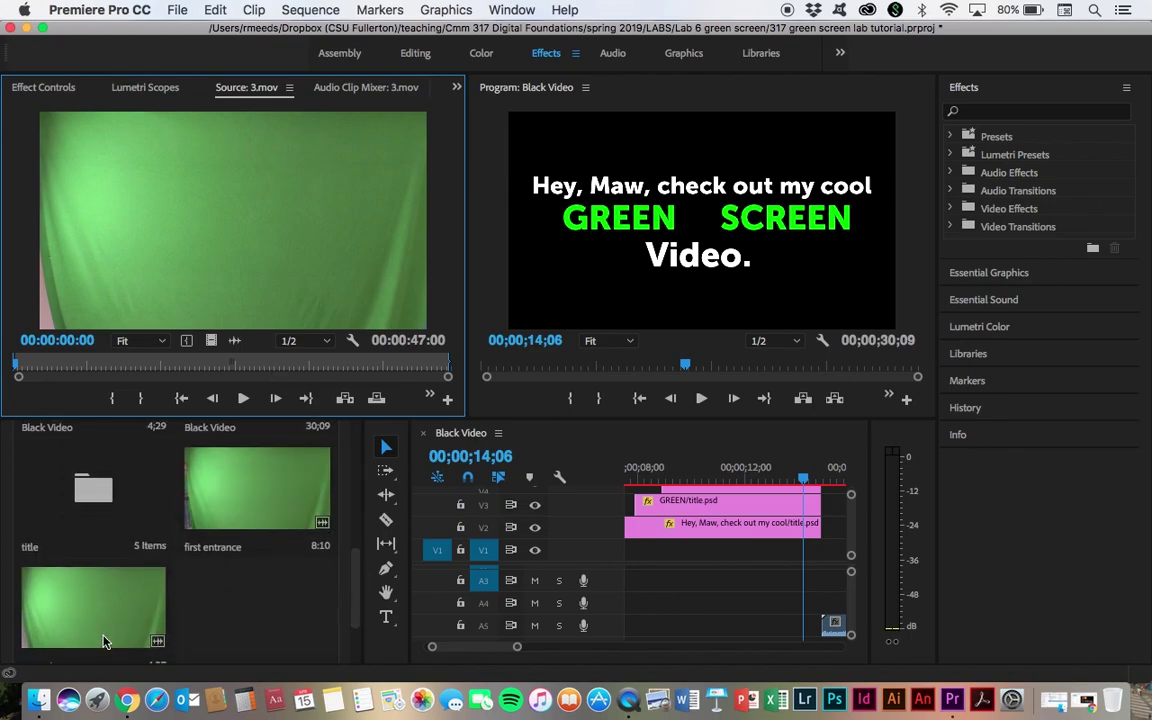
pyautogui.moveTo(361, 605); pyautogui.dragTo(347, 479)
pyautogui.scroll(-2, 347, 479)
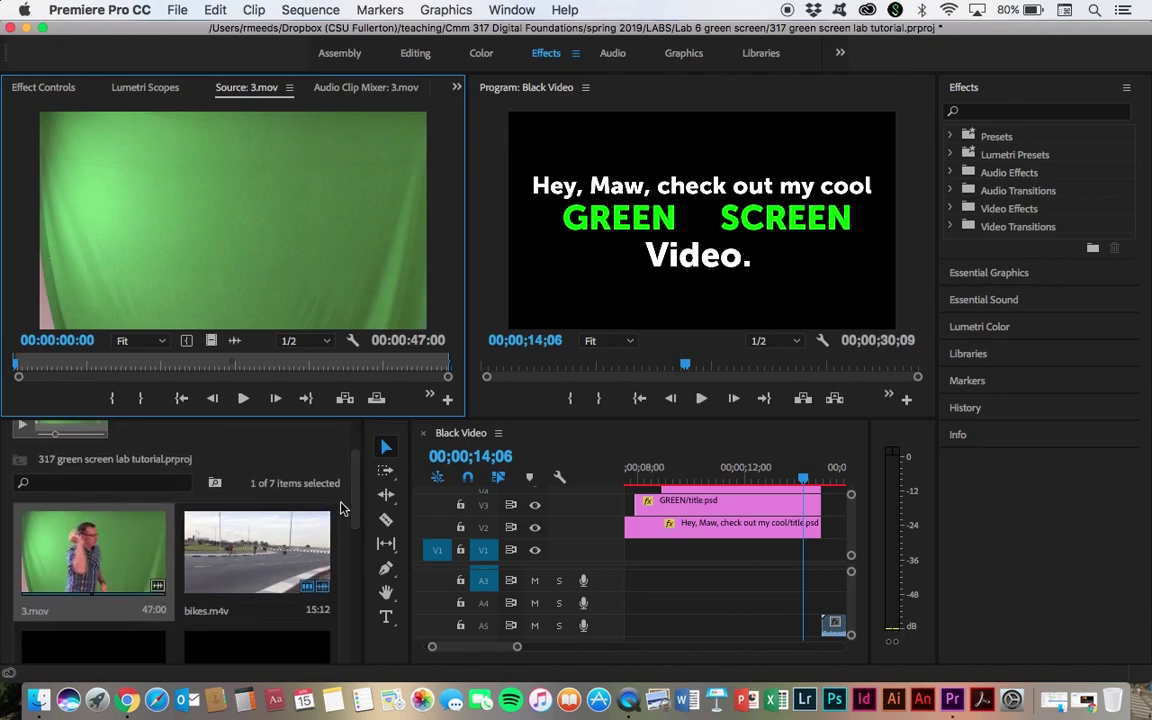
# - Mark an In point on 3.mov at 00:00:16:18
pyautogui.click(73, 568)
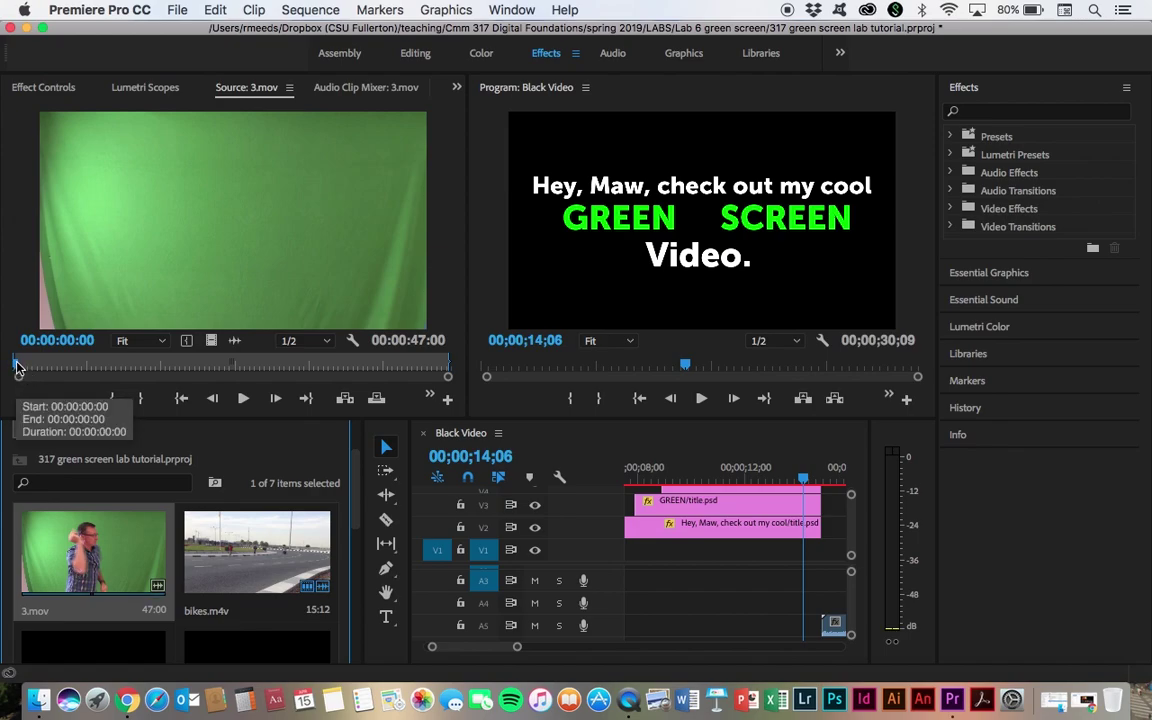
pyautogui.moveTo(16, 367); pyautogui.dragTo(172, 390)
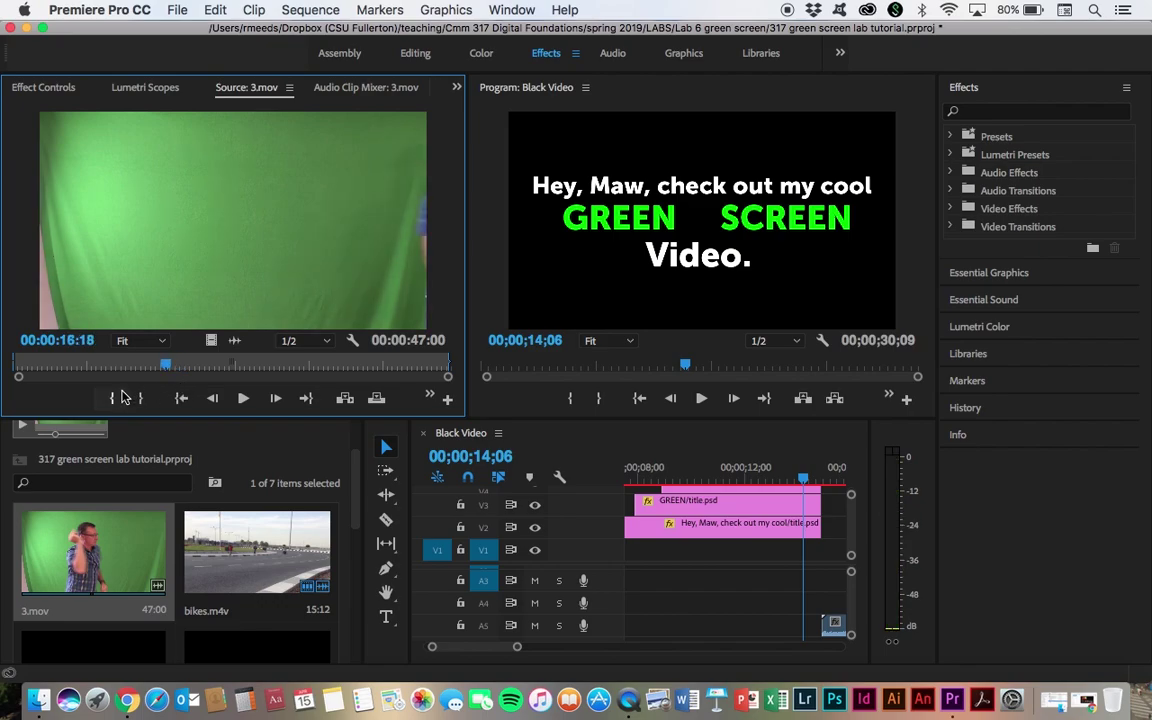
pyautogui.click(114, 399)
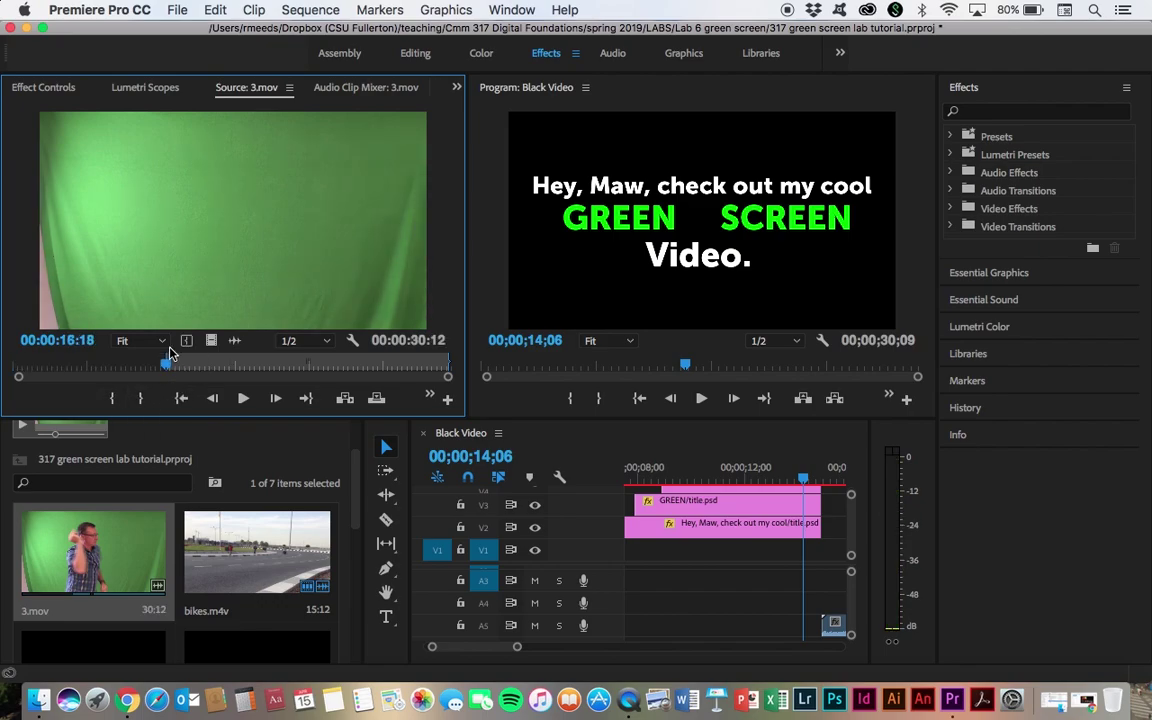
# - Mark an Out point on 3.mov at 00:00:24:28, giving an 8:11 range
pyautogui.click(242, 399)
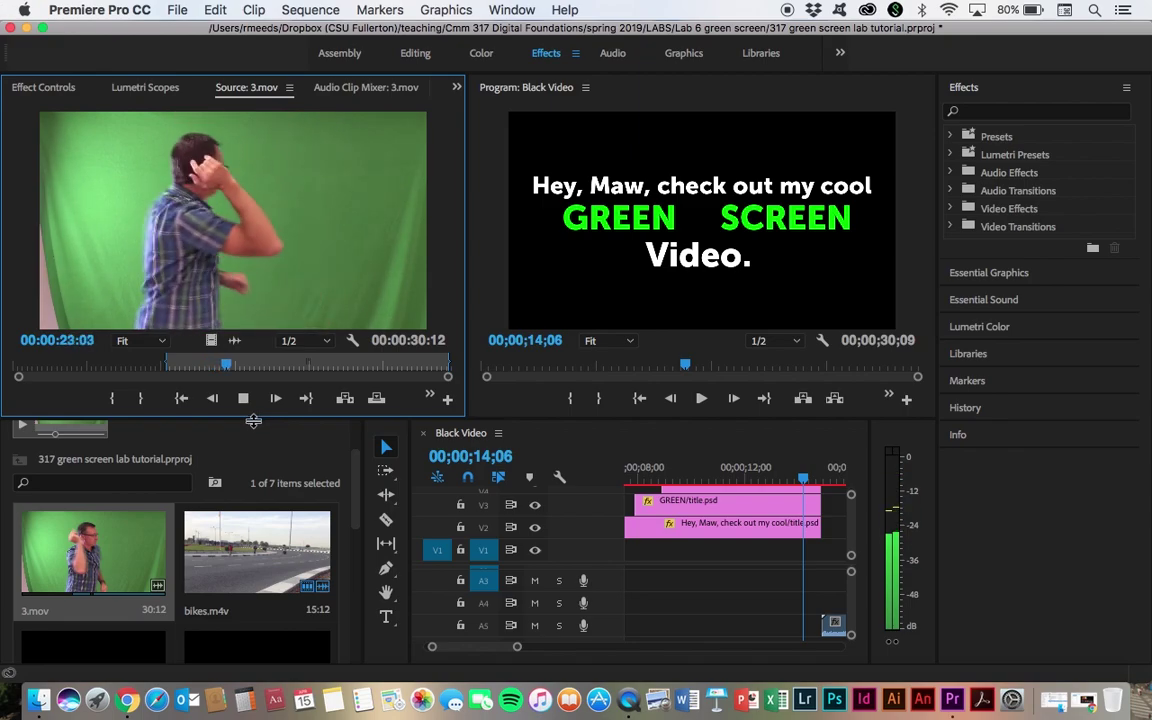
pyautogui.click(243, 398)
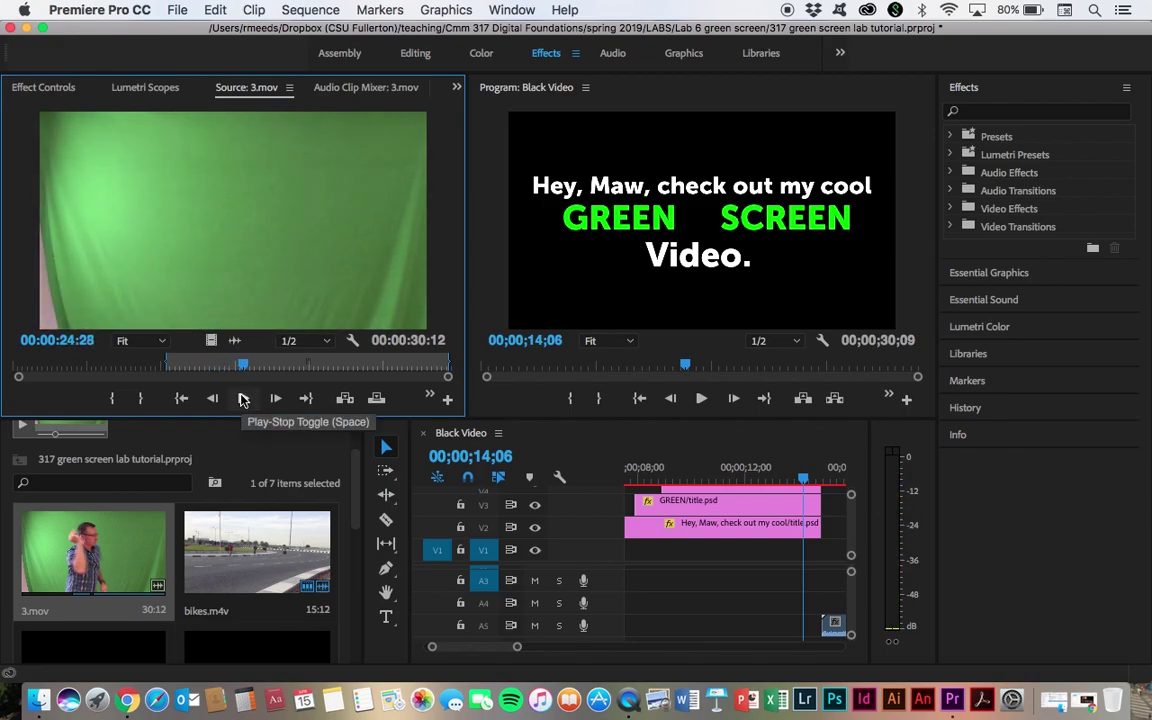
pyautogui.click(143, 400)
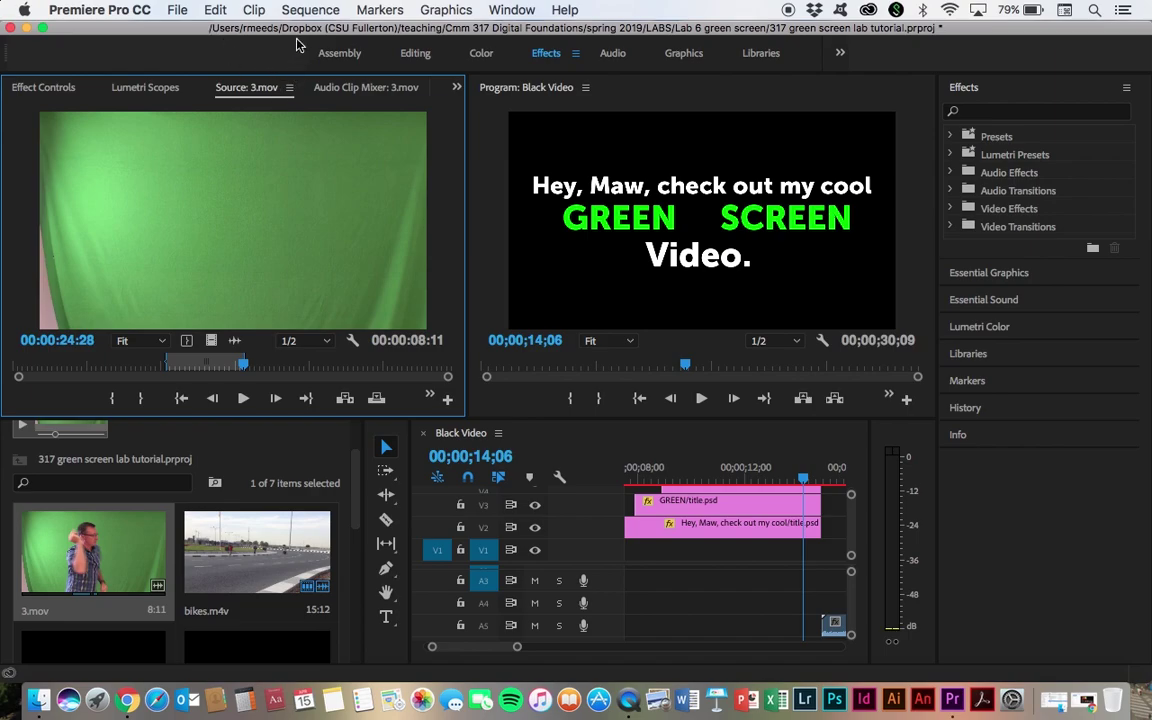
# - Look through the Clip menu, then close it without choosing a command
pyautogui.click(255, 12)
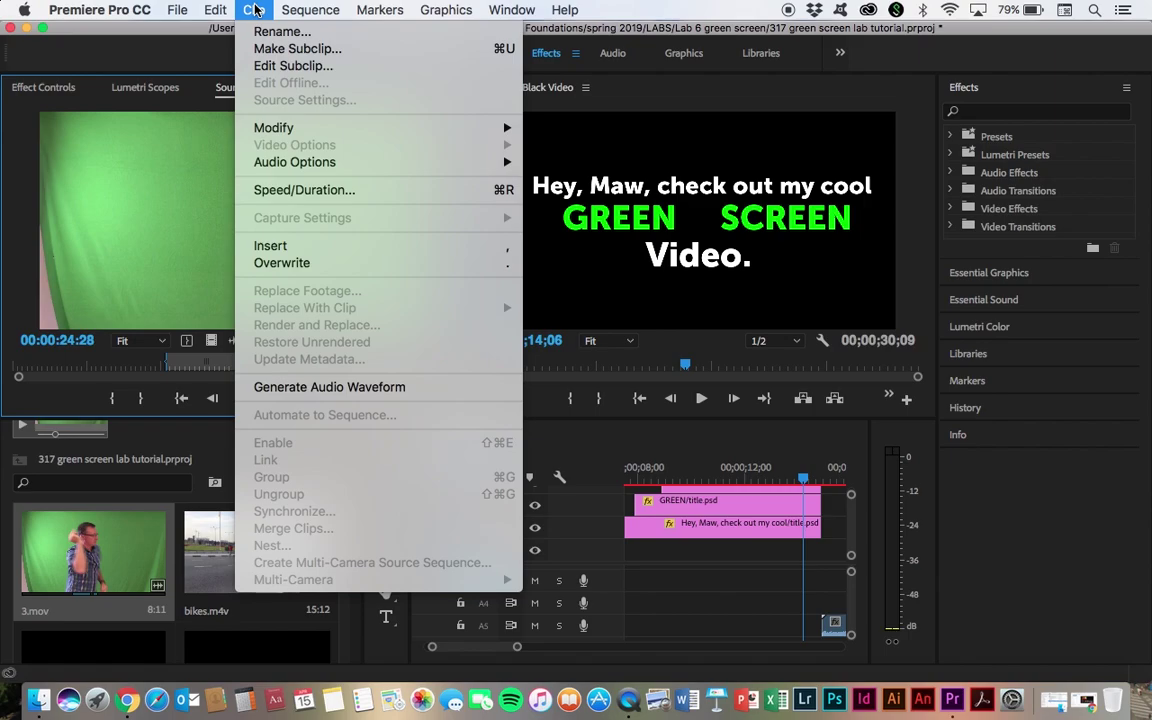
pyautogui.click(254, 9)
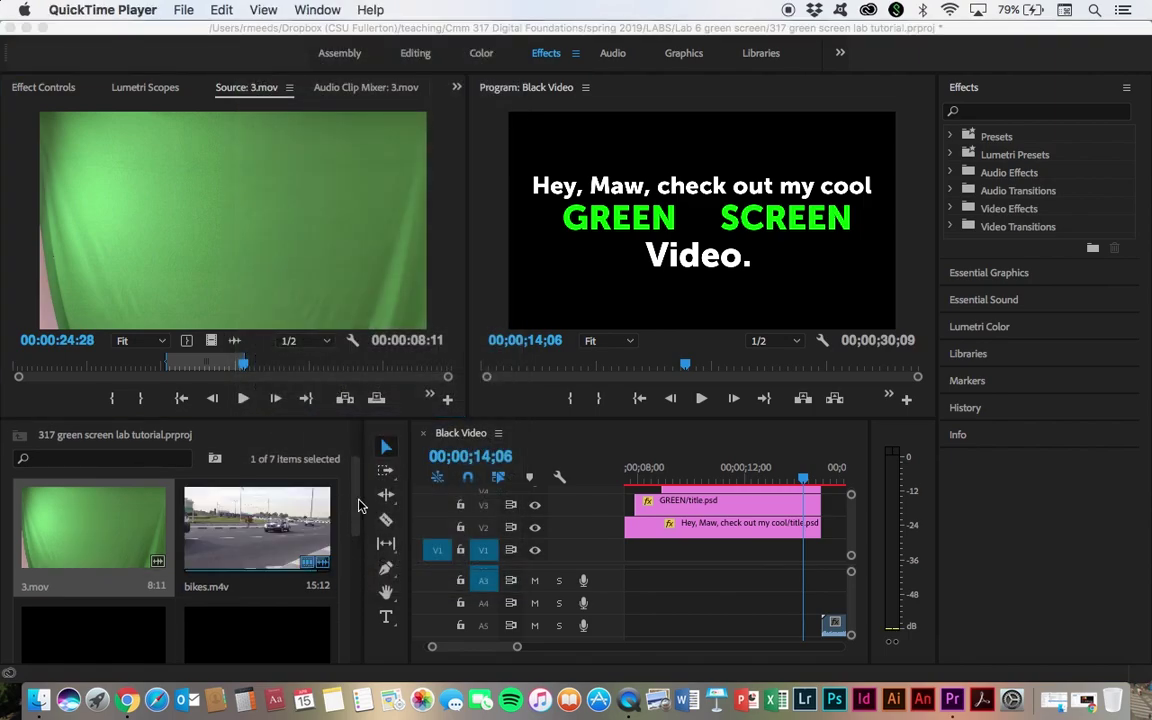
pyautogui.click(358, 505)
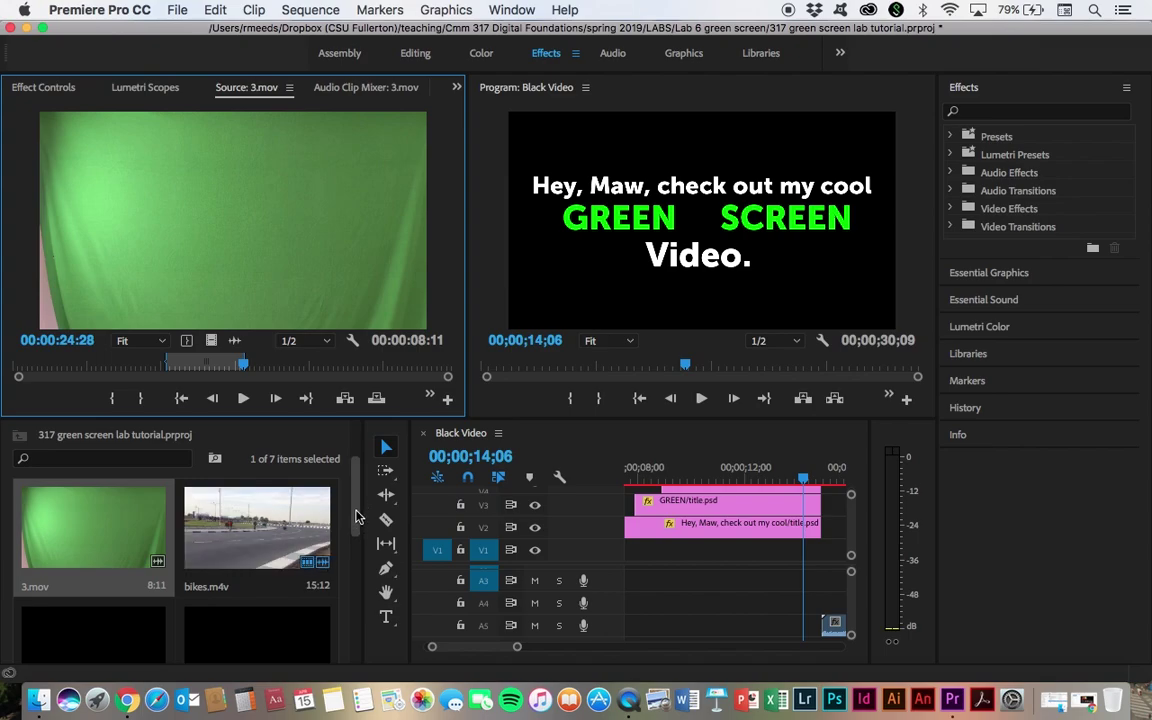
# - Select the first entrance clip in the Project panel
pyautogui.moveTo(355, 516); pyautogui.dragTo(358, 590)
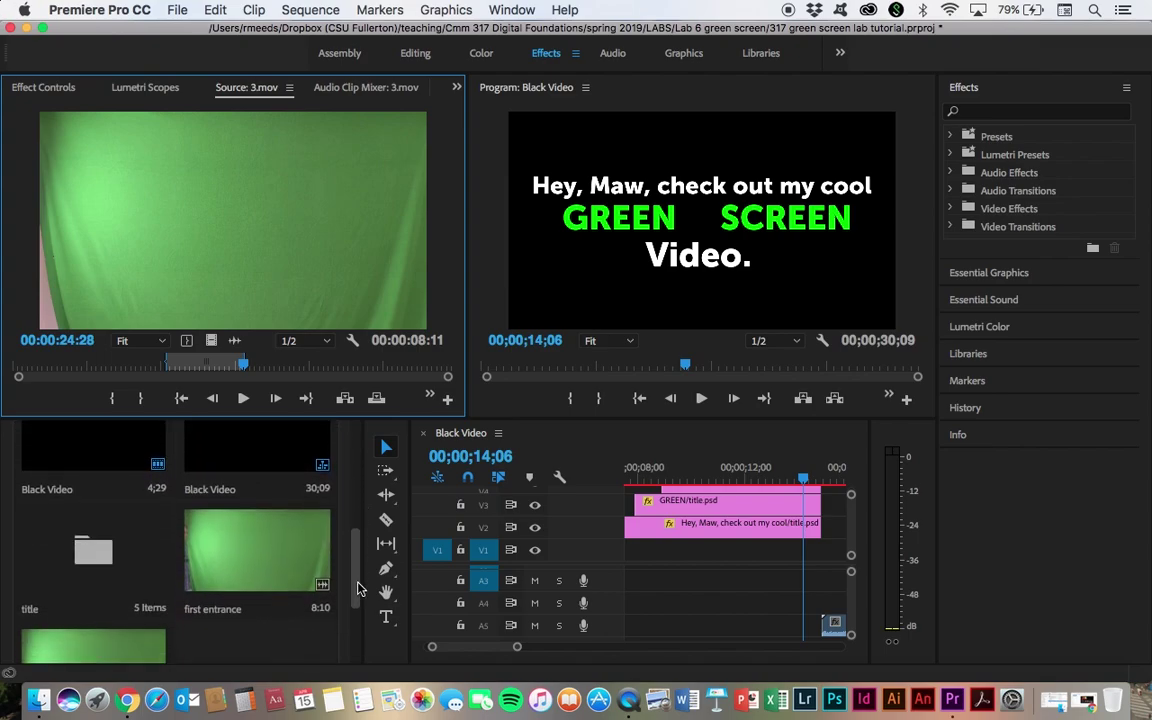
pyautogui.click(240, 530)
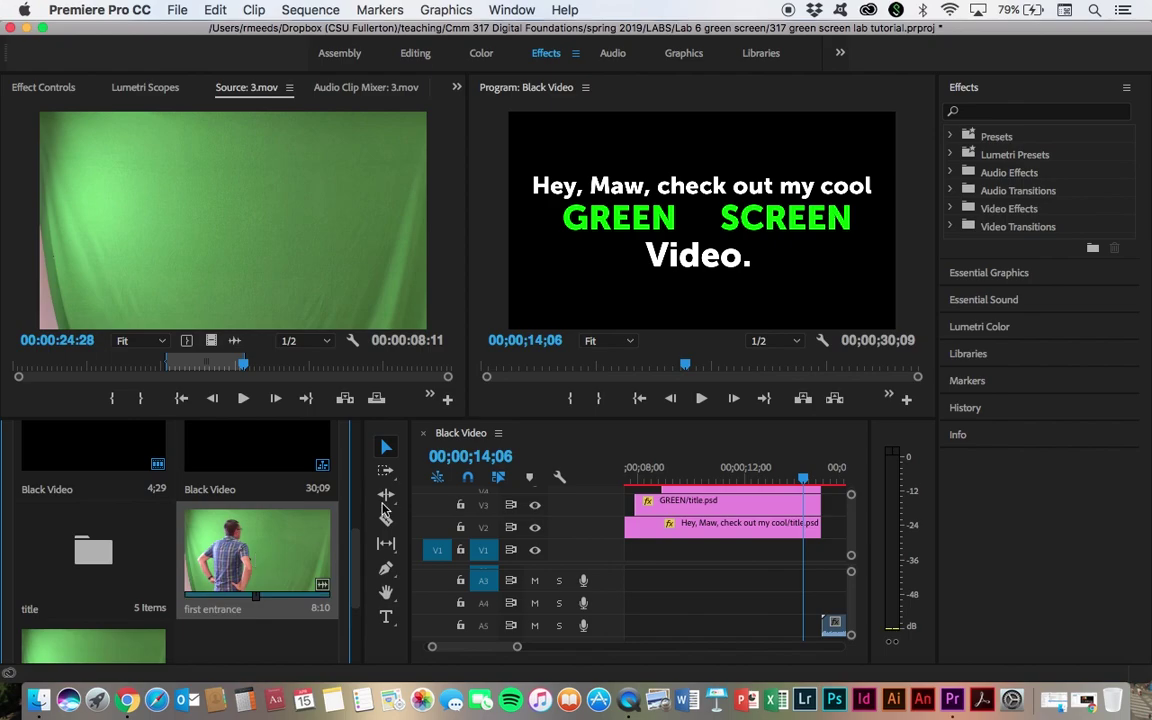
pyautogui.scroll(2, 784, 545)
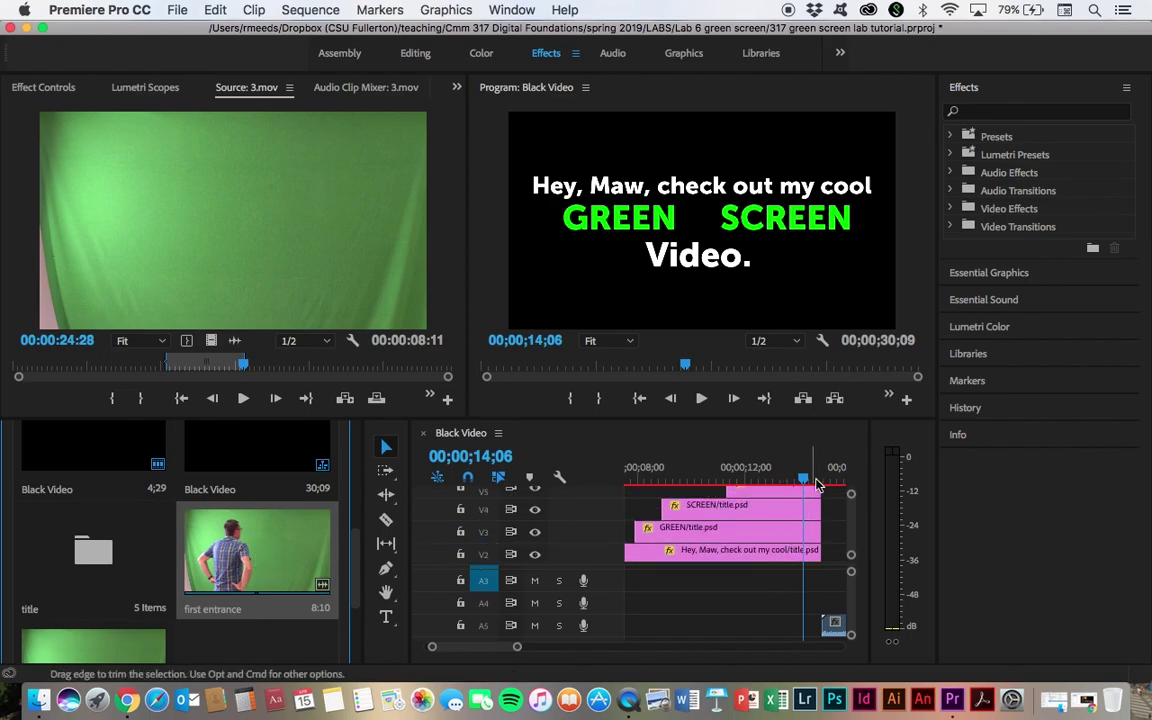
# - Move the sequence back to 00;00;05;26, before the titles appear
pyautogui.click(686, 366)
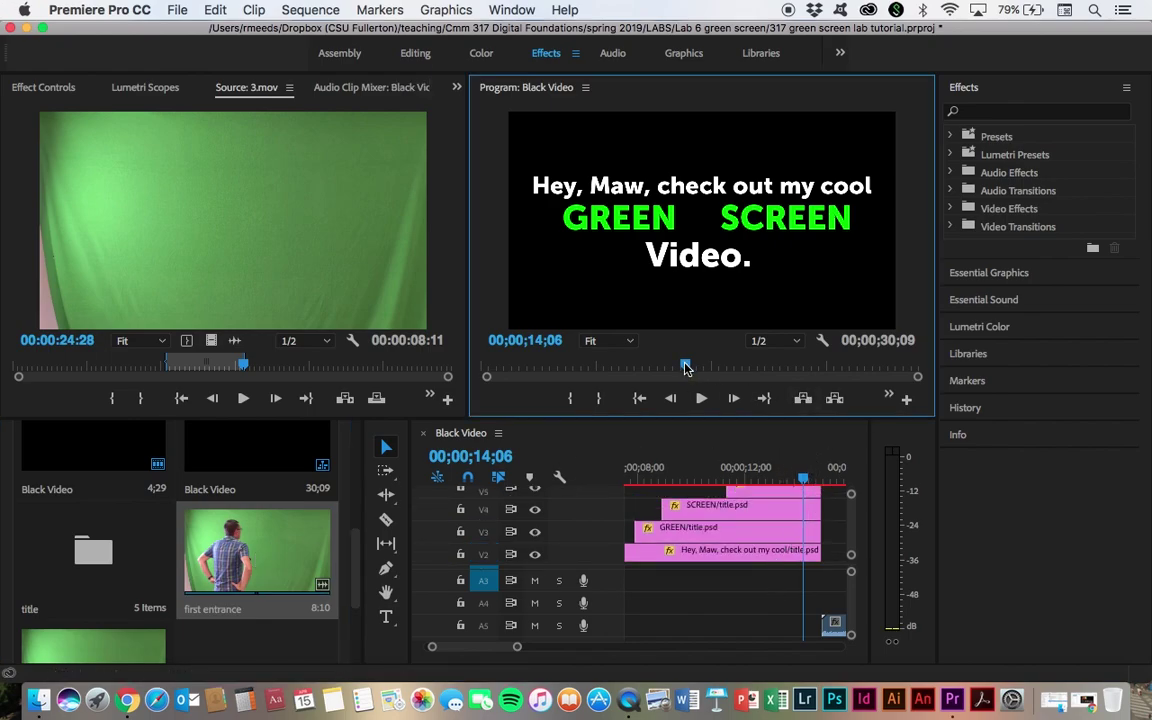
pyautogui.moveTo(686, 366); pyautogui.dragTo(564, 384)
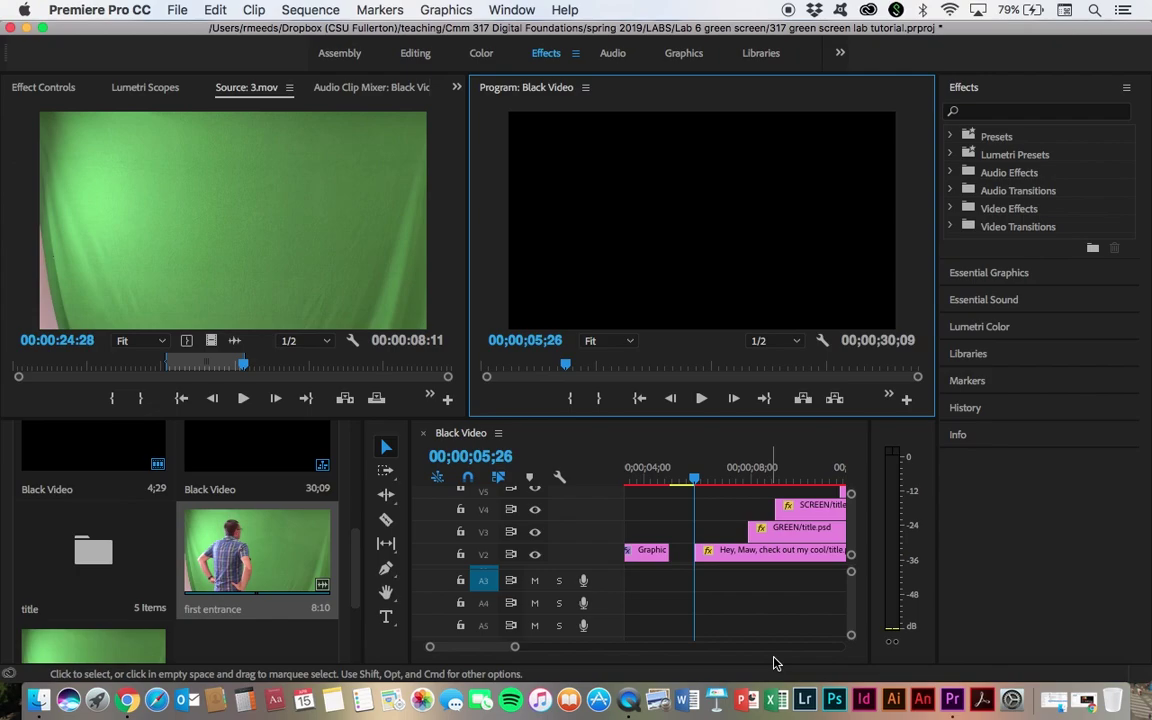
pyautogui.scroll(2, 760, 620)
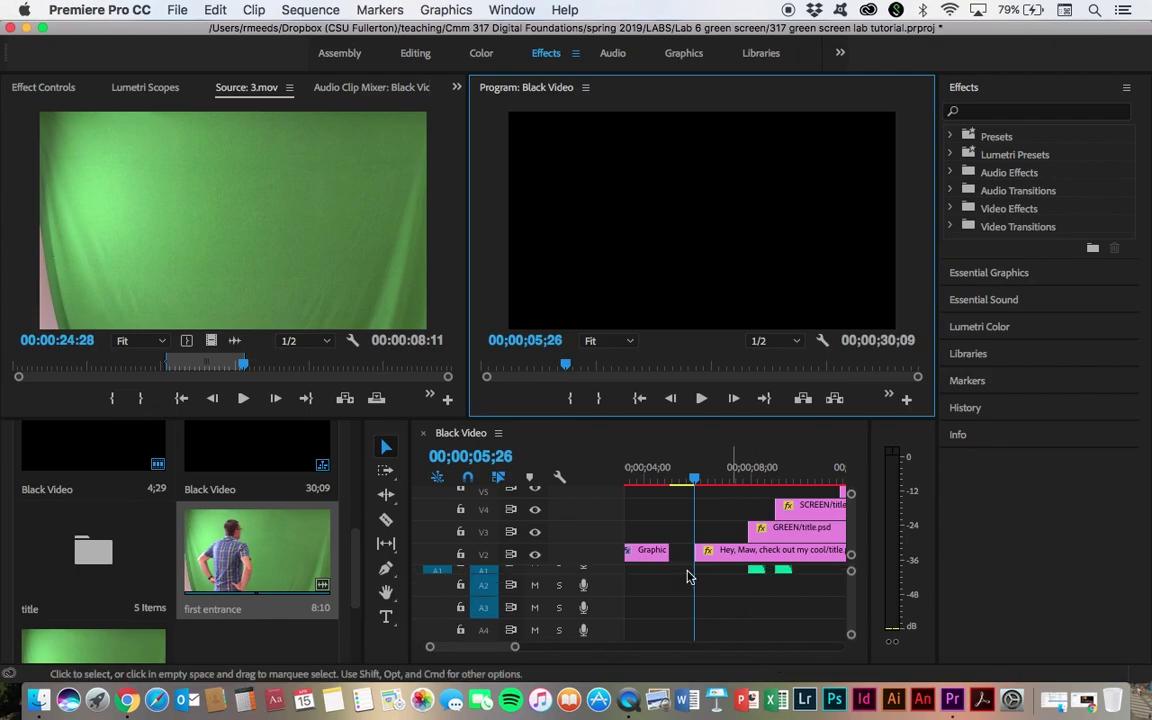
pyautogui.scroll(2, 573, 515)
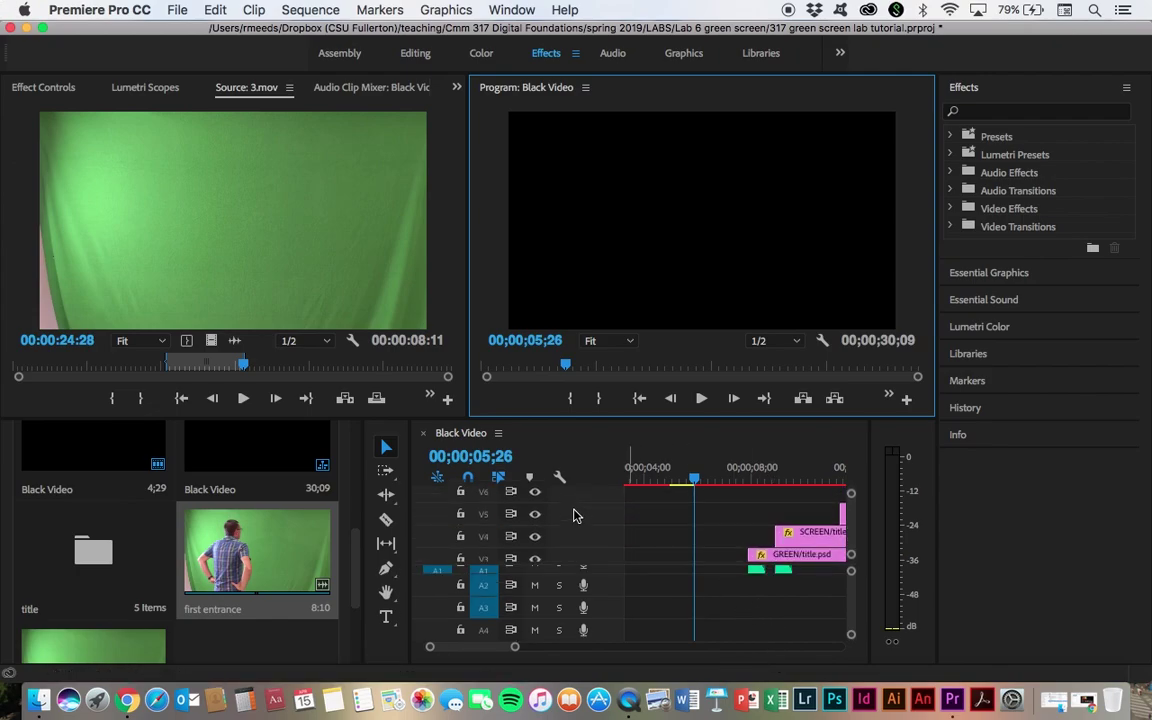
pyautogui.scroll(1, 573, 515)
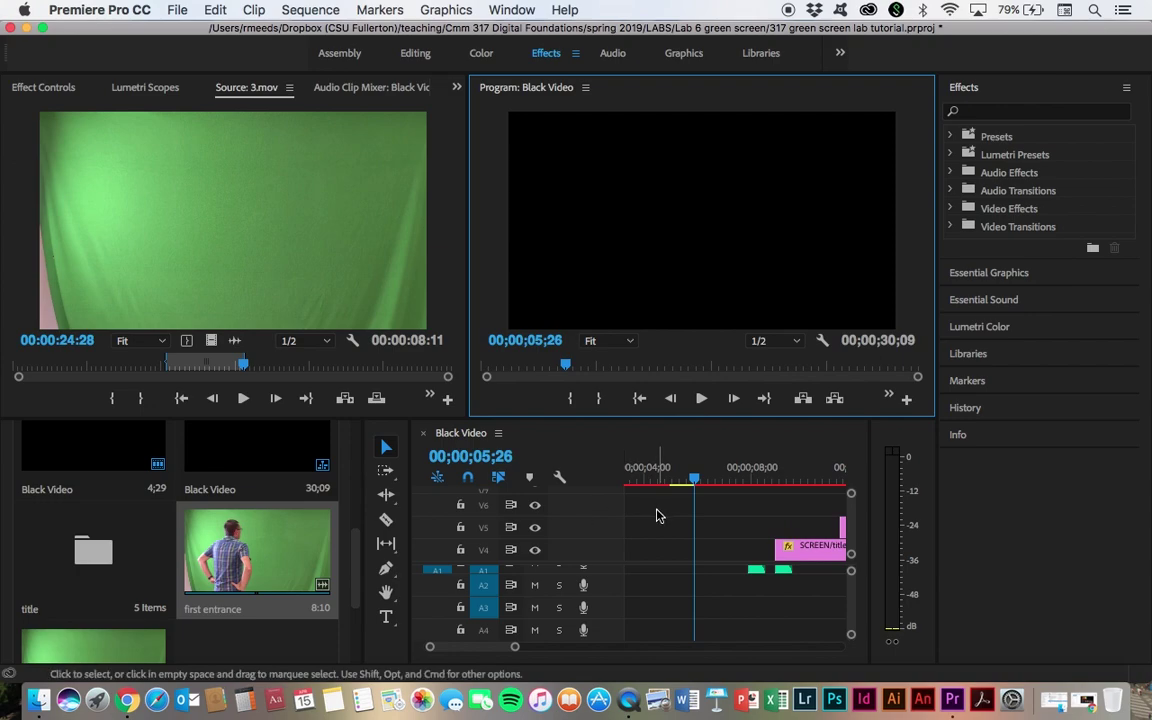
pyautogui.hscroll(3, 657, 514)
# - Add a track to the Black Video sequence and rewind it to 00;00;00;00
pyautogui.hscroll(-4, 657, 514)
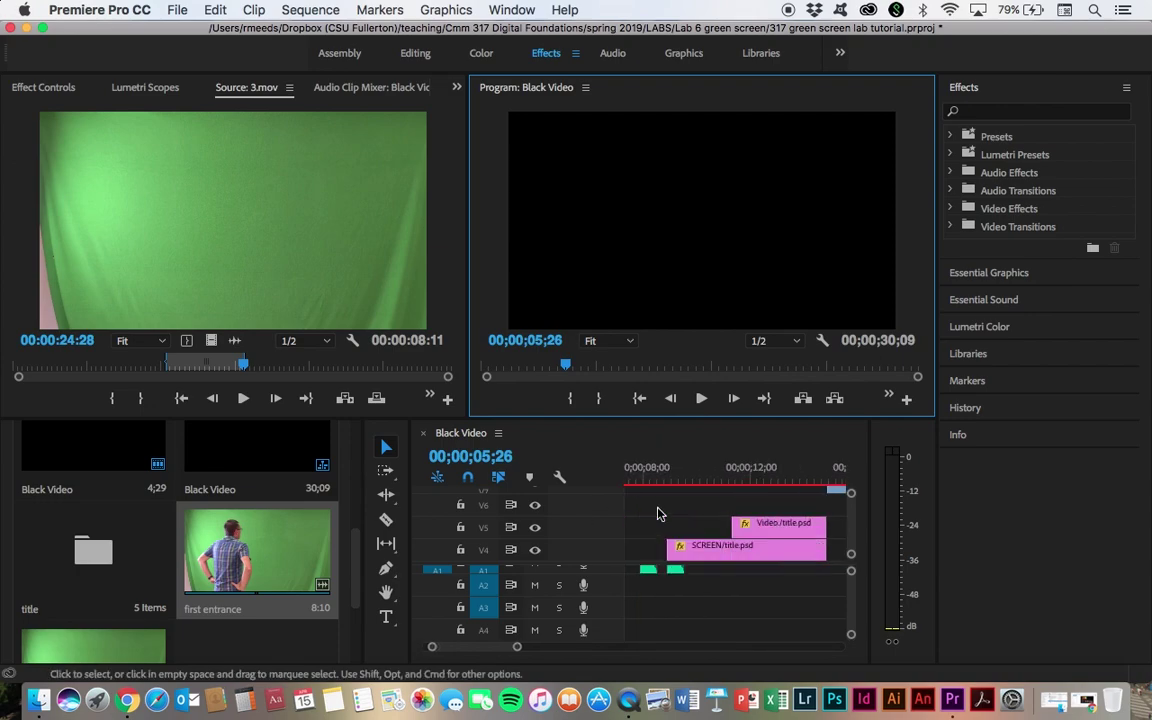
pyautogui.click(598, 511)
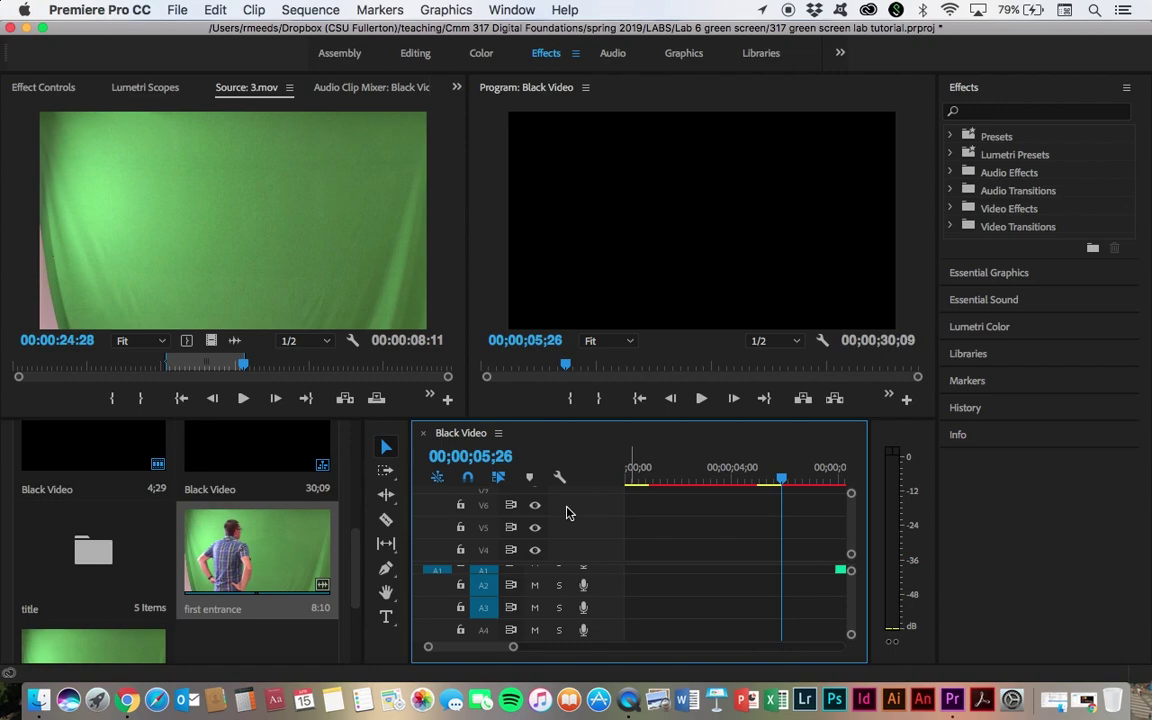
pyautogui.rightClick(566, 512)
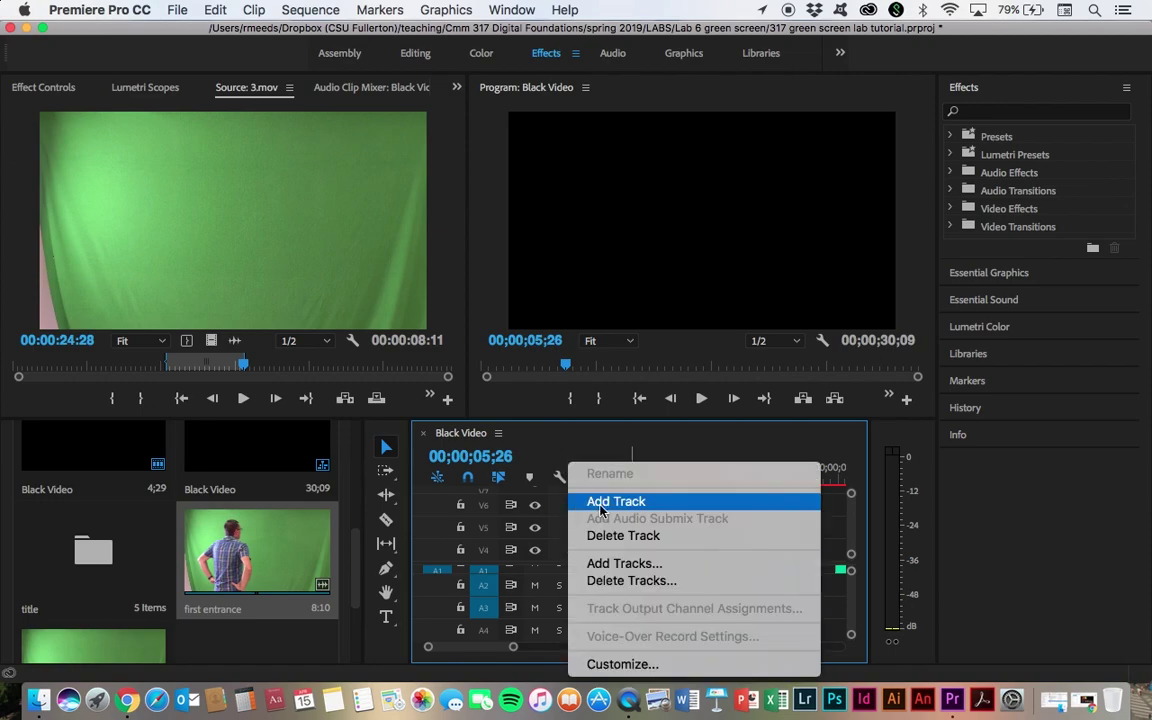
pyautogui.click(600, 503)
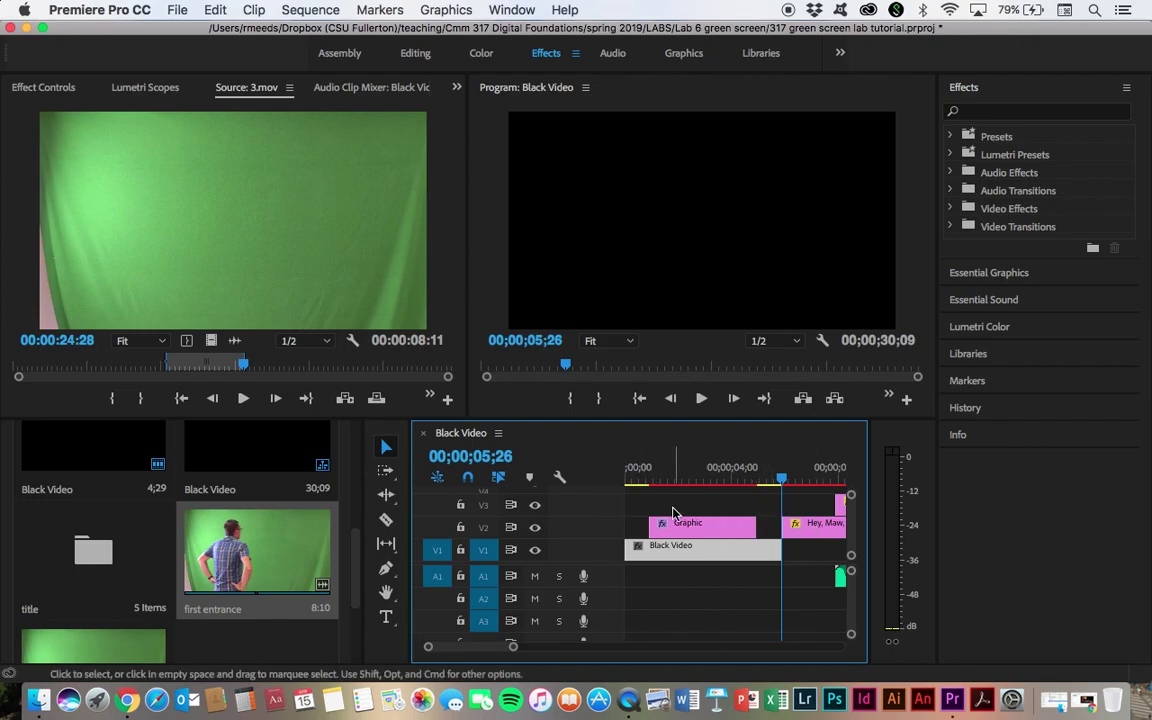
pyautogui.press('Home')
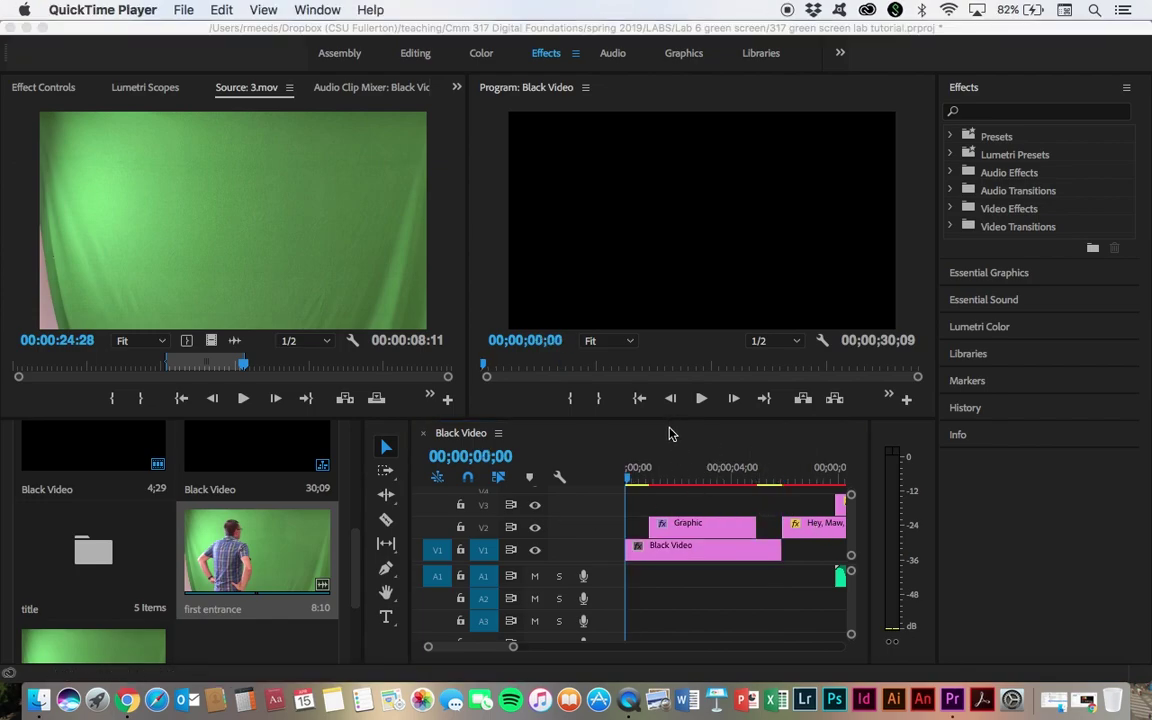
pyautogui.click(674, 450)
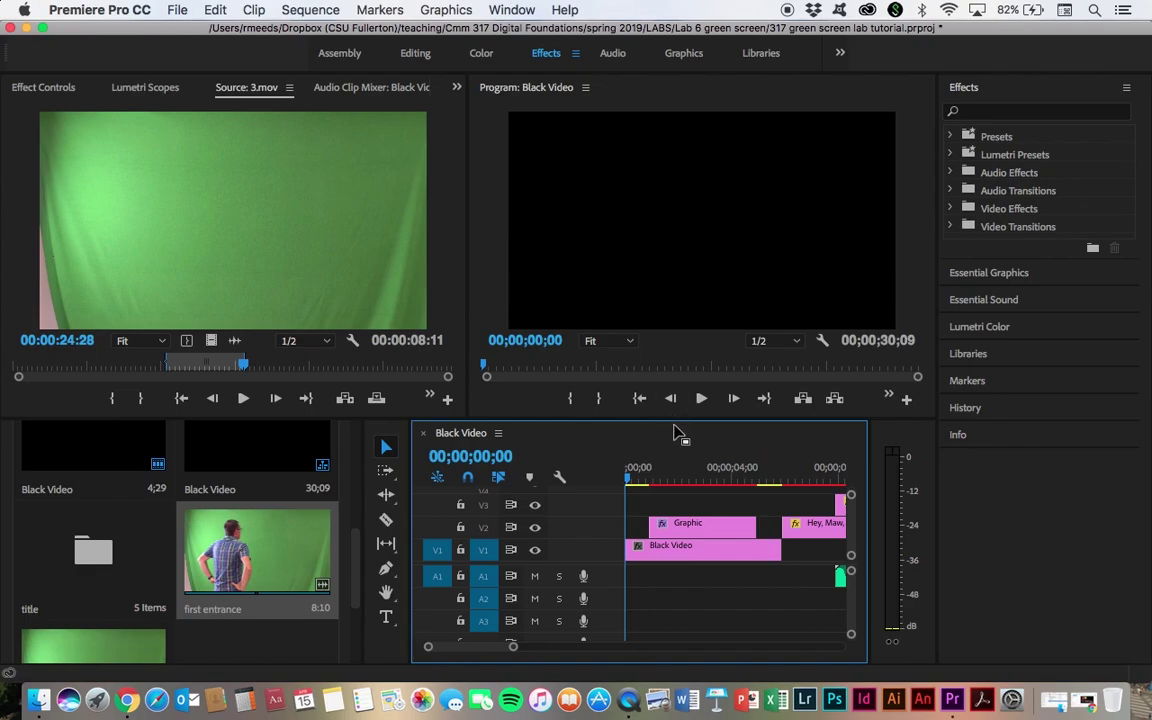
# - Enlarge the timeline and place the first entrance clip onto empty track V4
pyautogui.moveTo(674, 414); pyautogui.dragTo(658, 314)
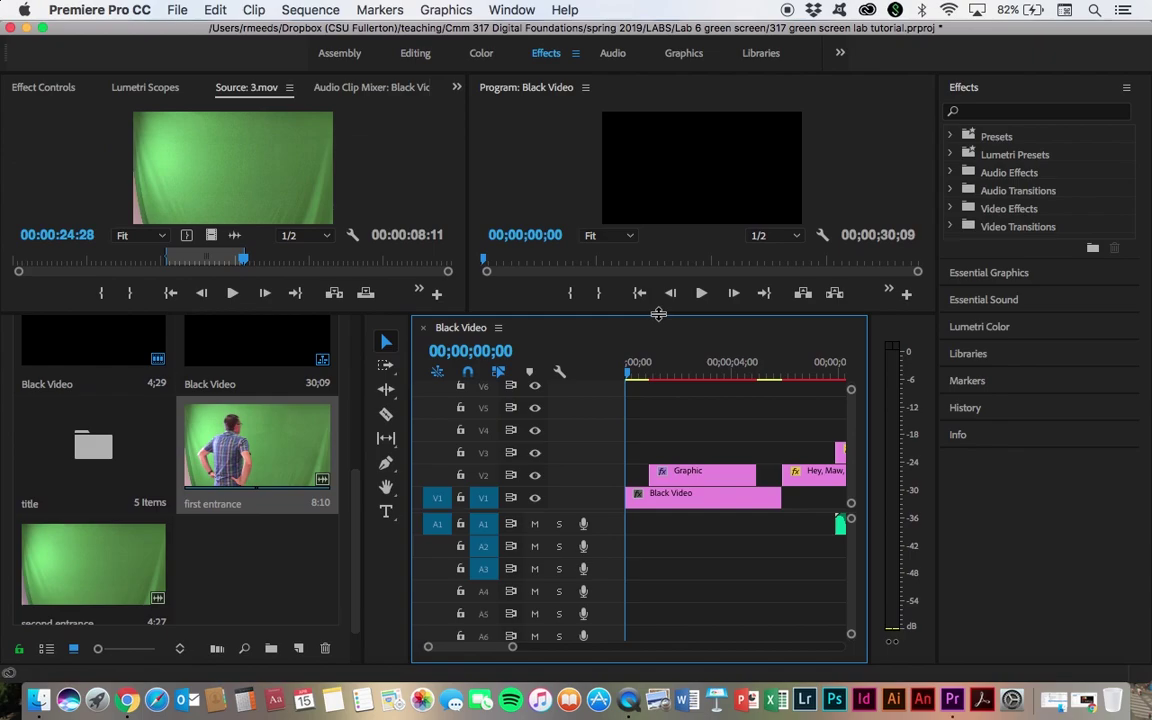
pyautogui.click(693, 438)
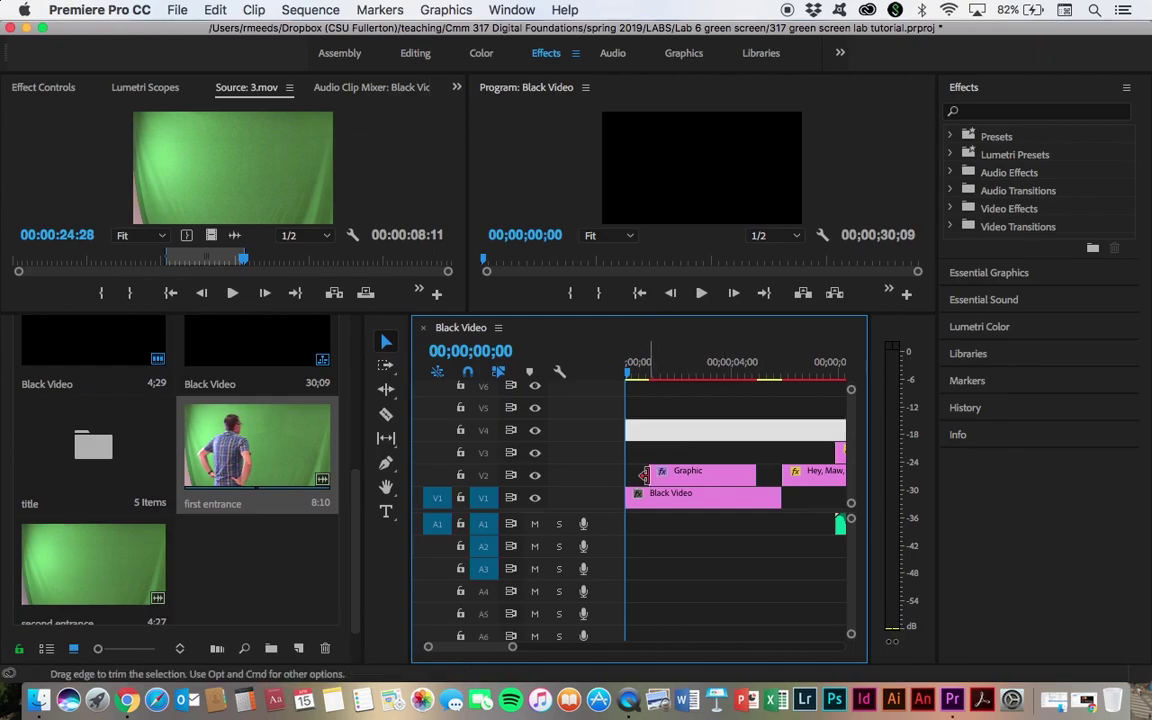
pyautogui.moveTo(486, 262); pyautogui.dragTo(568, 288)
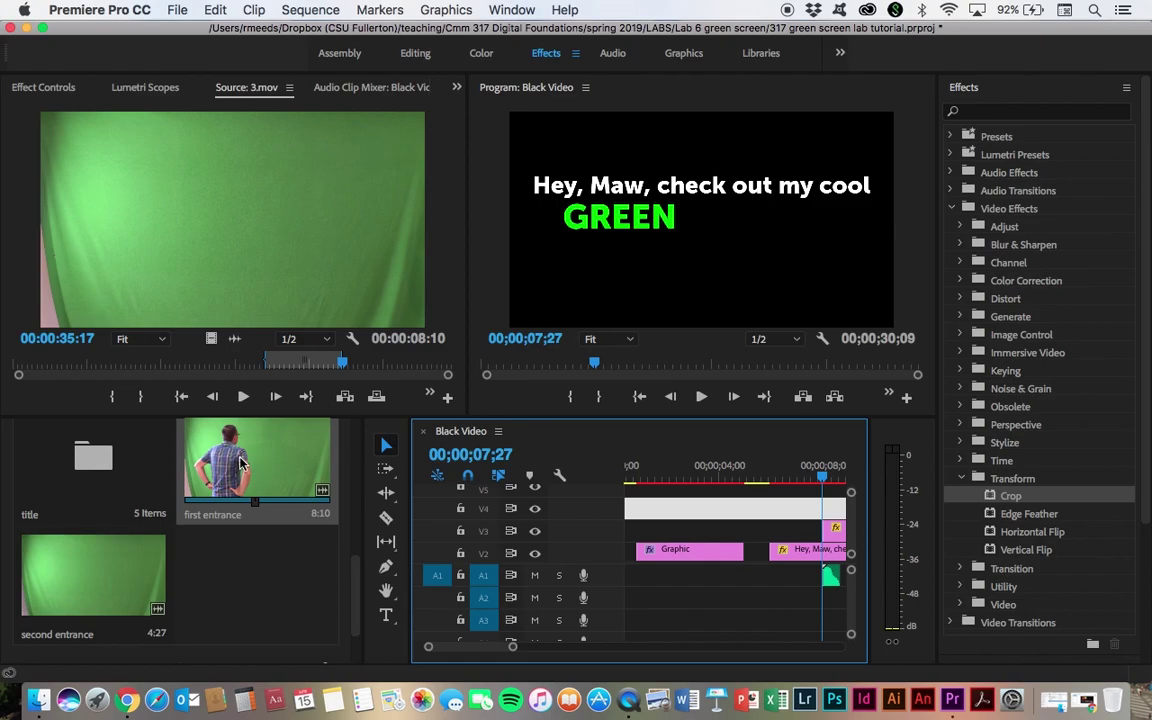
pyautogui.moveTo(240, 462); pyautogui.dragTo(826, 509)
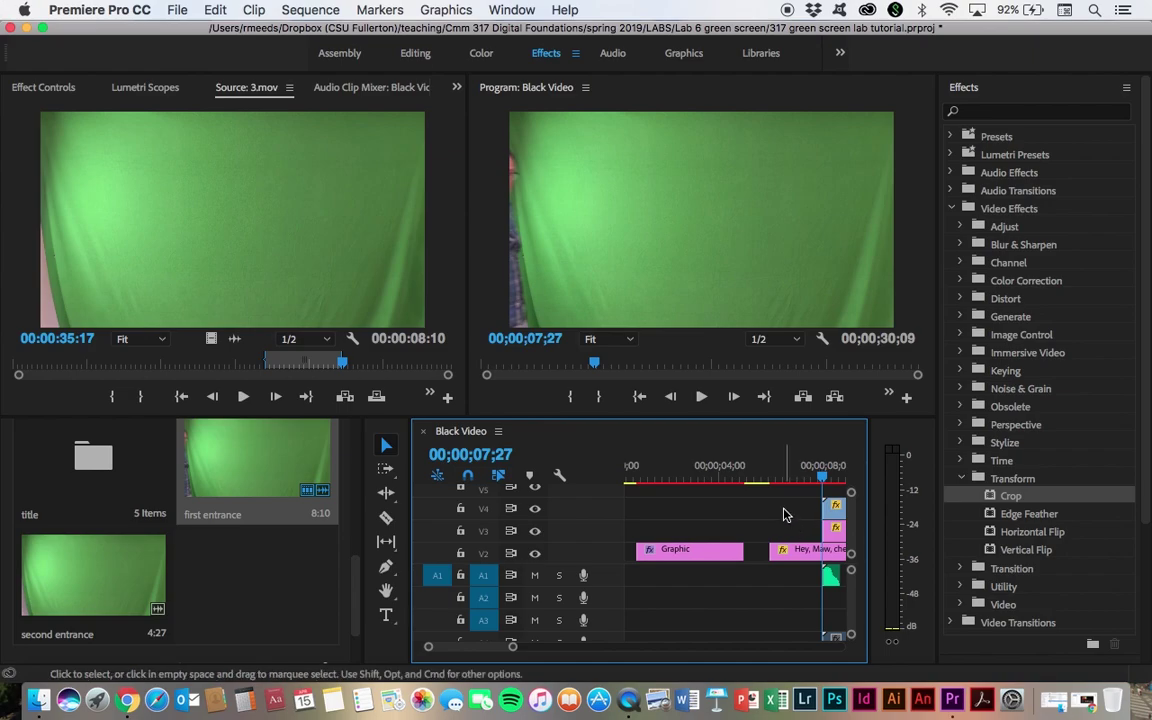
# - Extend the V2, GREEN (V3) and Video. (V5) title clips to end with first entrance
pyautogui.hscroll(5, 784, 512)
pyautogui.hscroll(3, 784, 514)
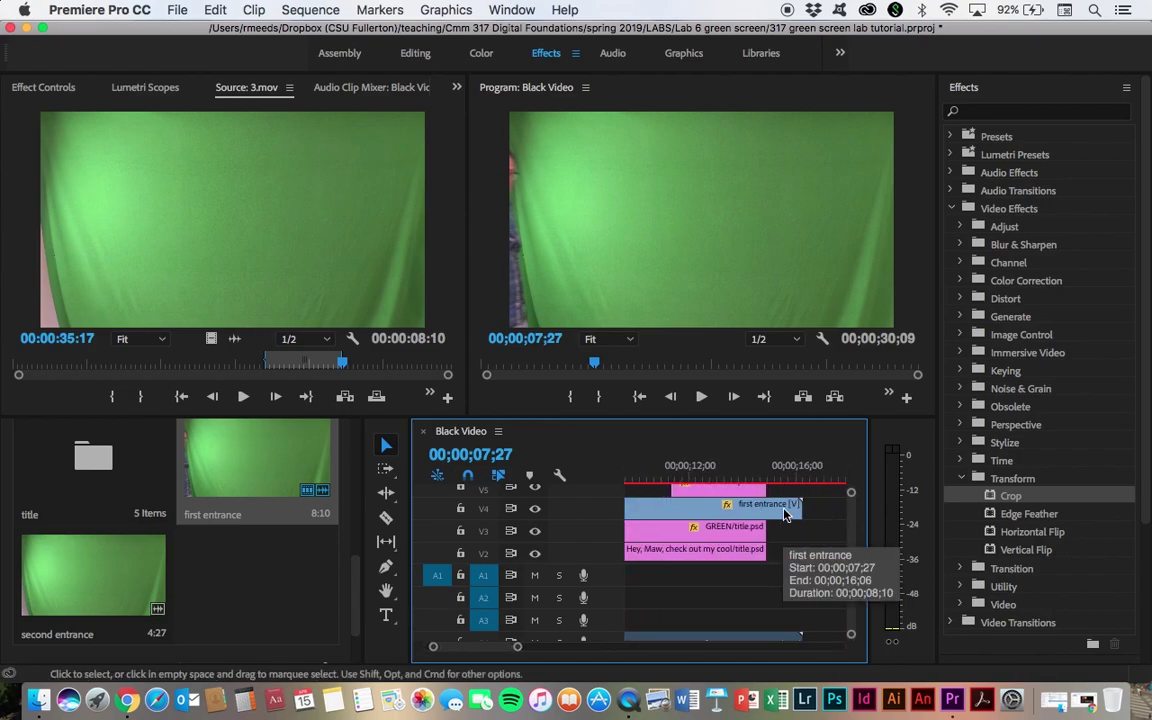
pyautogui.press('super+Tab')
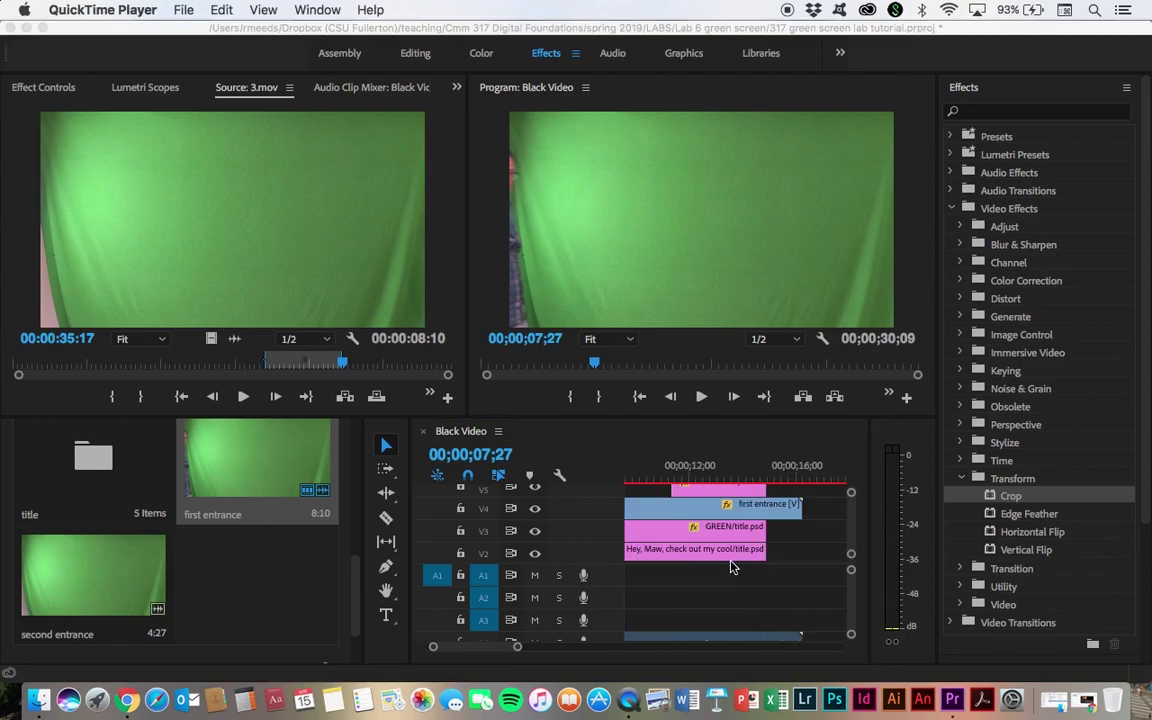
pyautogui.press('super+Tab')
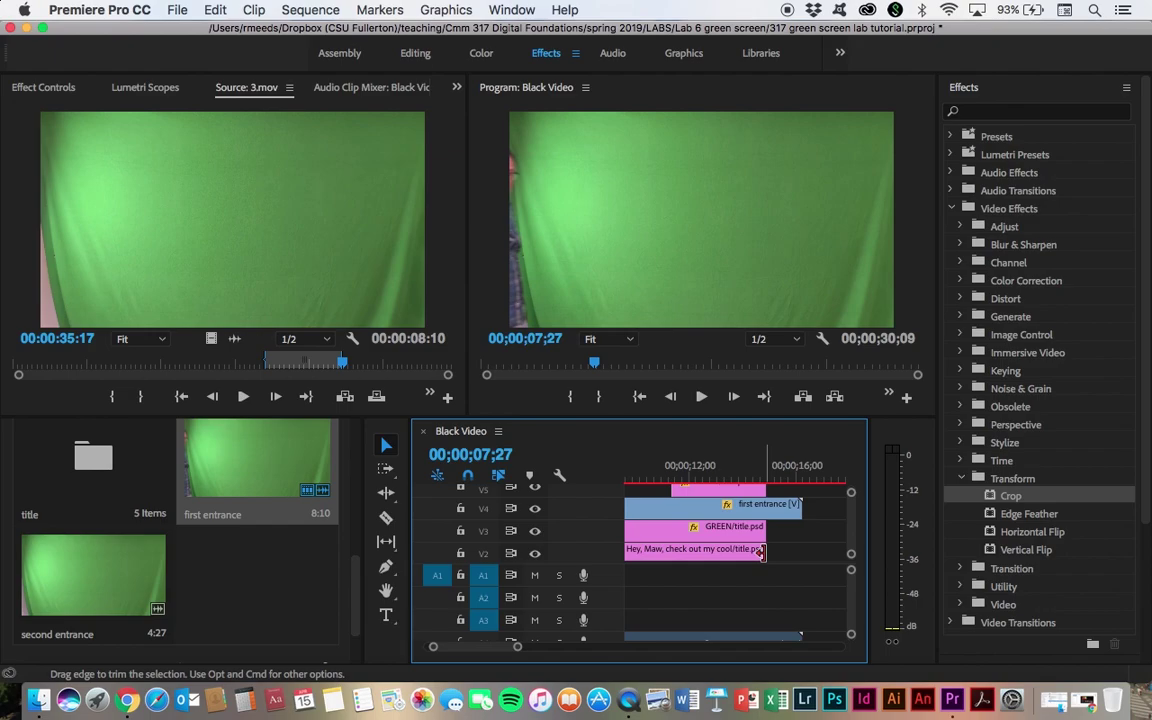
pyautogui.moveTo(764, 550); pyautogui.dragTo(806, 552)
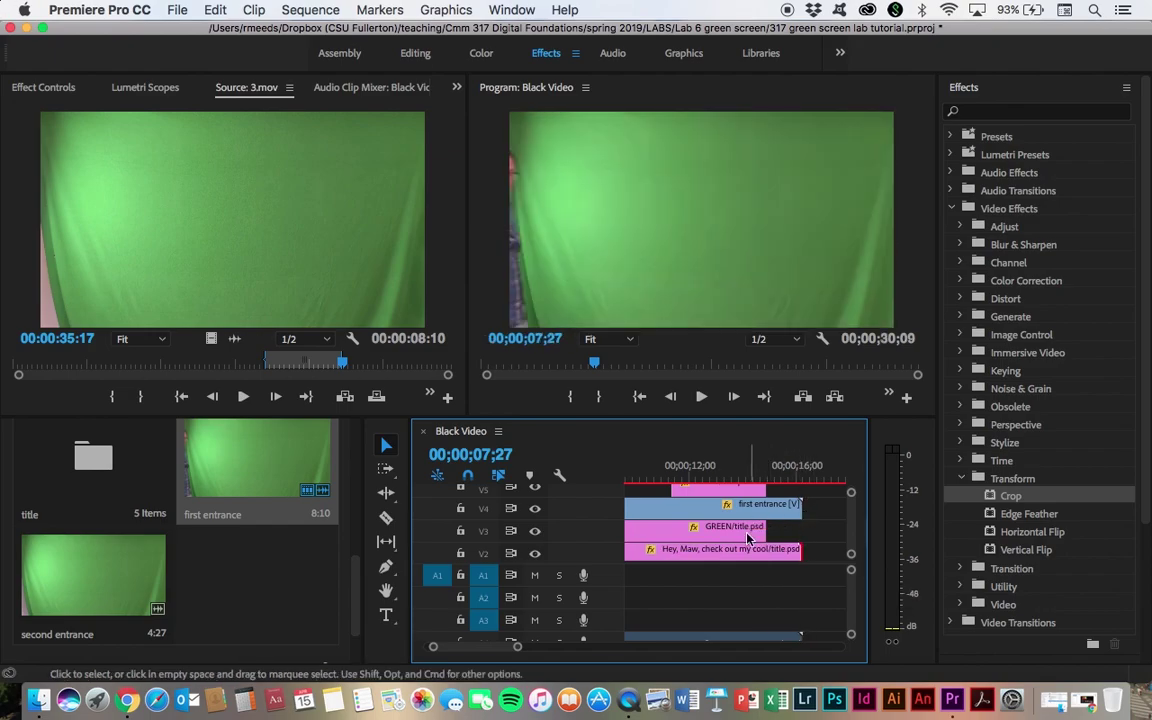
pyautogui.click(745, 528)
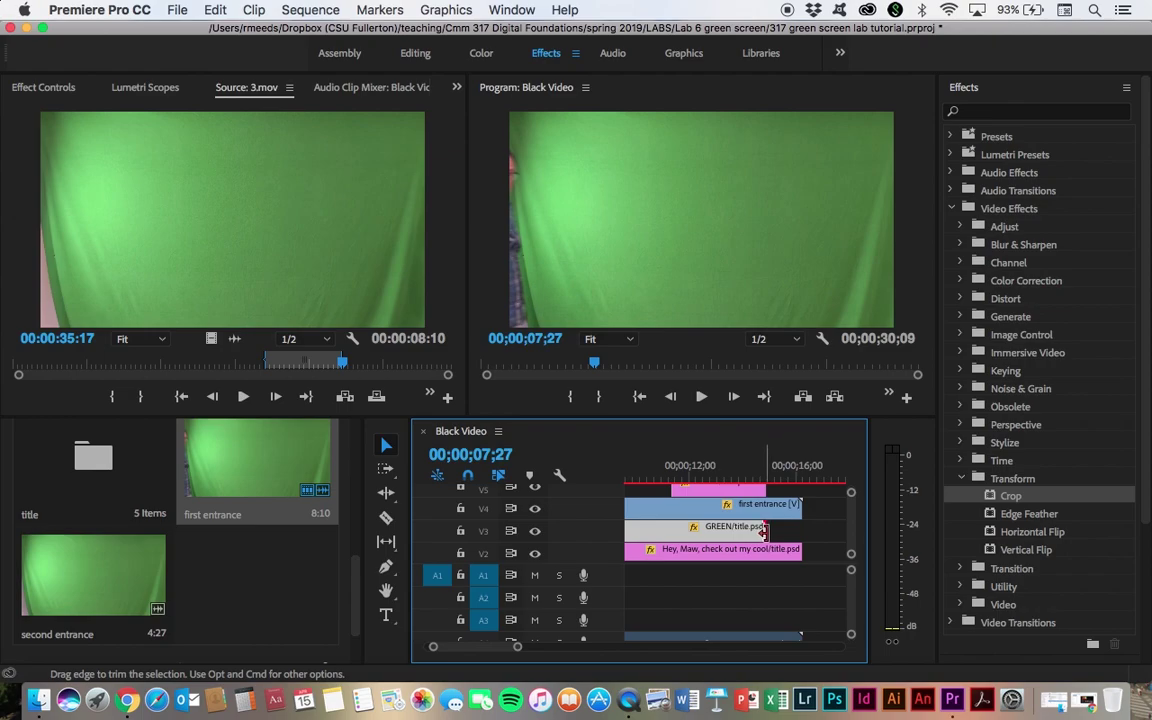
pyautogui.moveTo(763, 528); pyautogui.dragTo(802, 528)
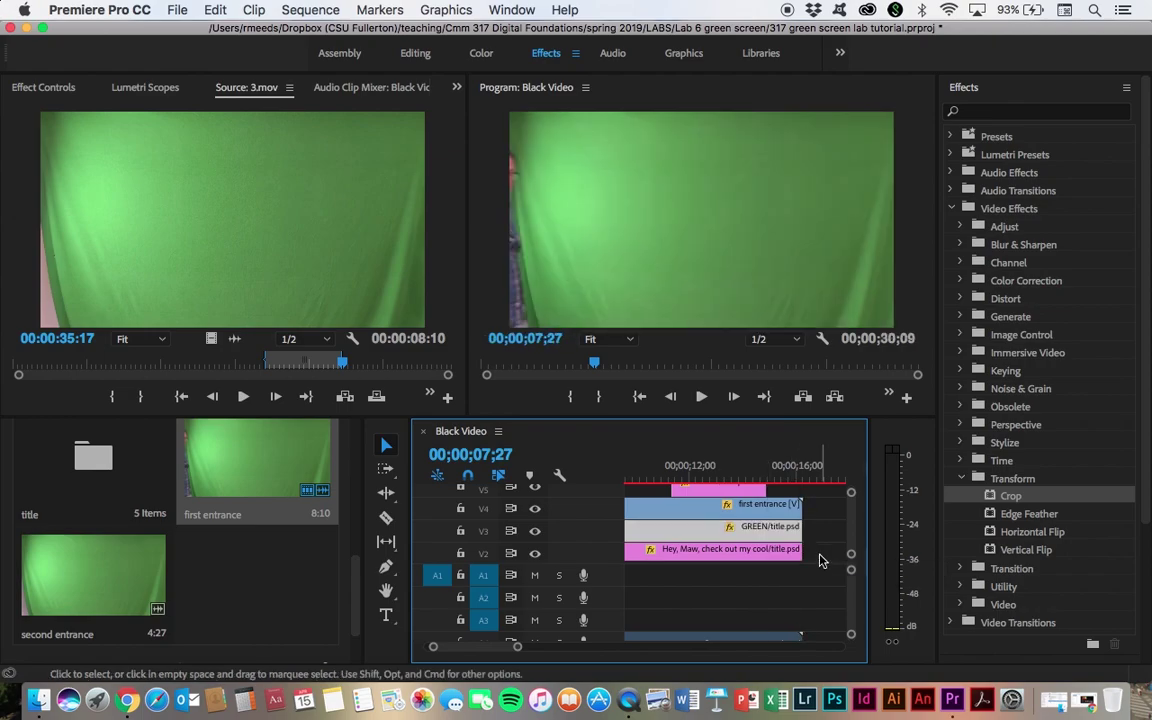
pyautogui.scroll(1, 760, 520)
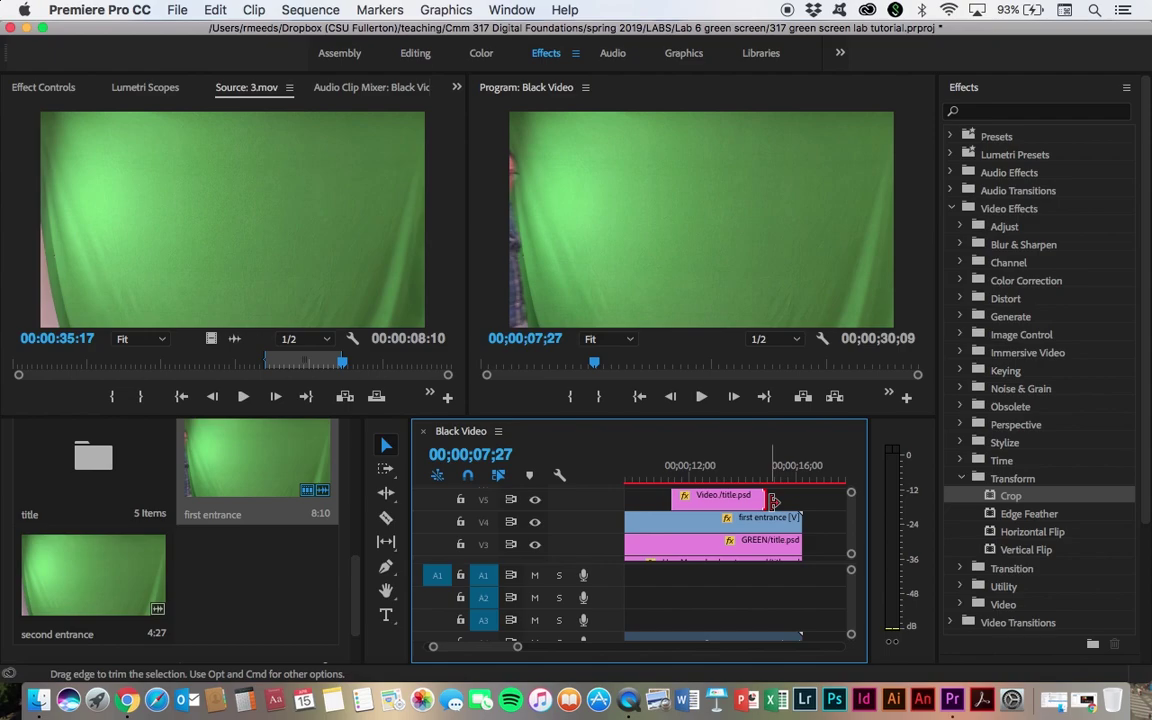
pyautogui.moveTo(772, 500); pyautogui.dragTo(801, 500)
pyautogui.click(701, 528)
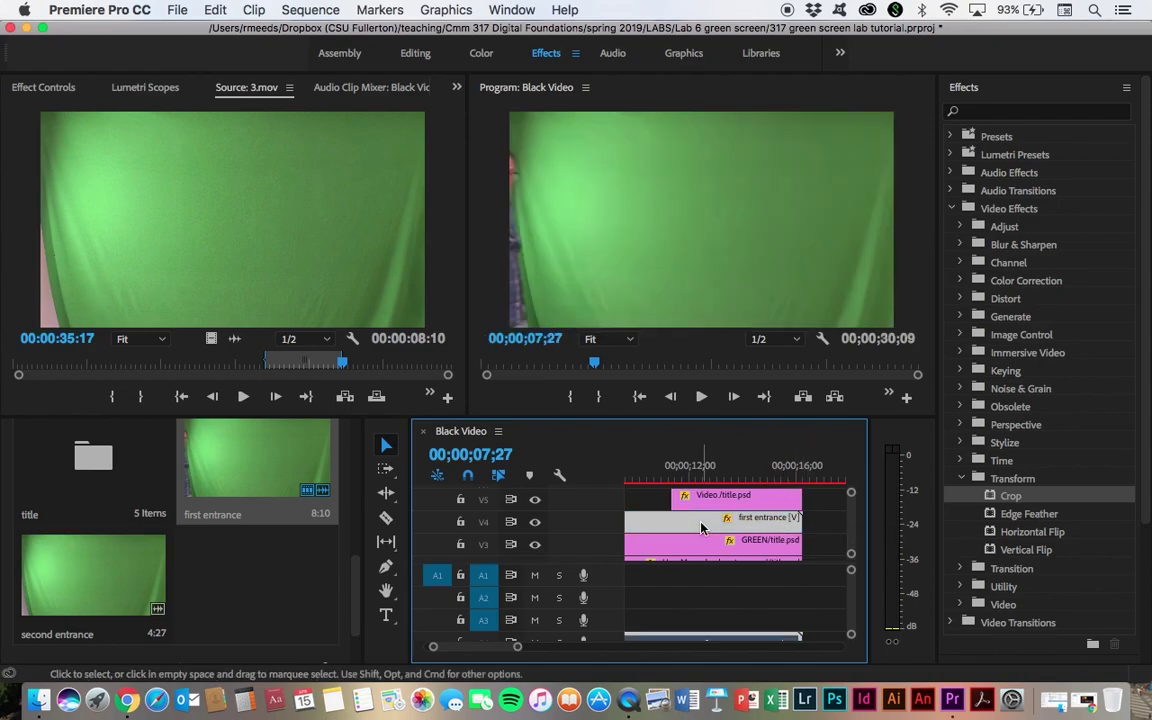
pyautogui.moveTo(594, 364); pyautogui.dragTo(655, 365)
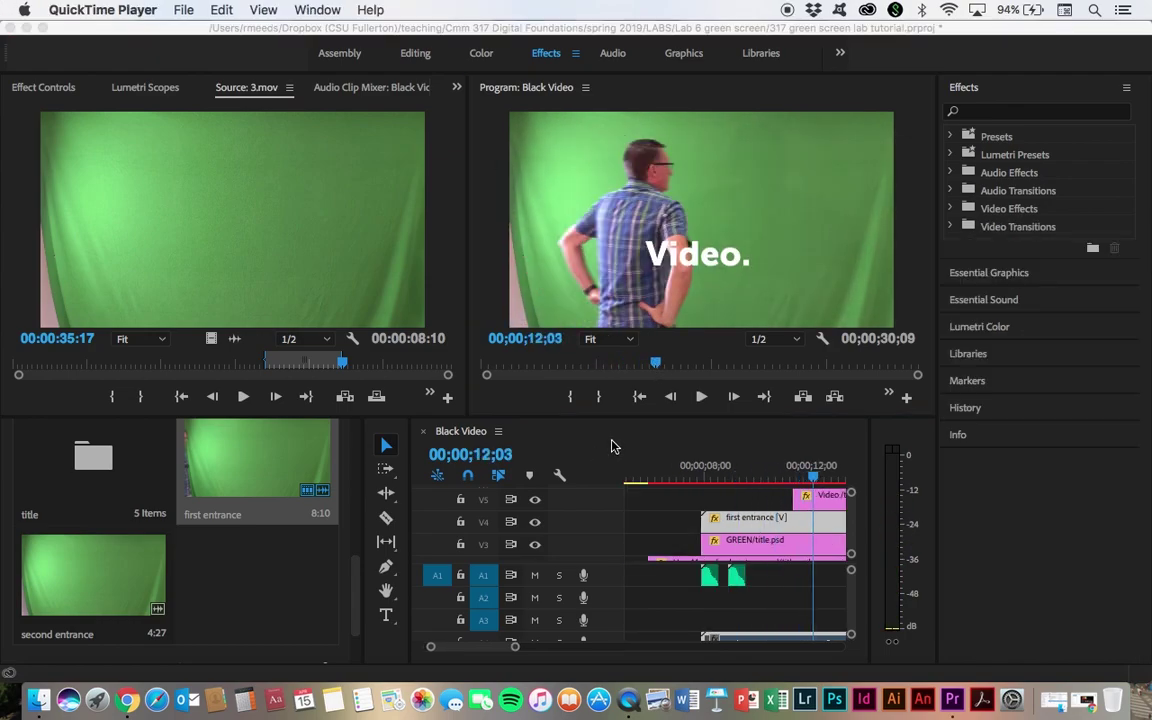
# - At 09;00, apply the Video Effects > Transform > Crop effect to the first entrance clip on V4
pyautogui.click(812, 479)
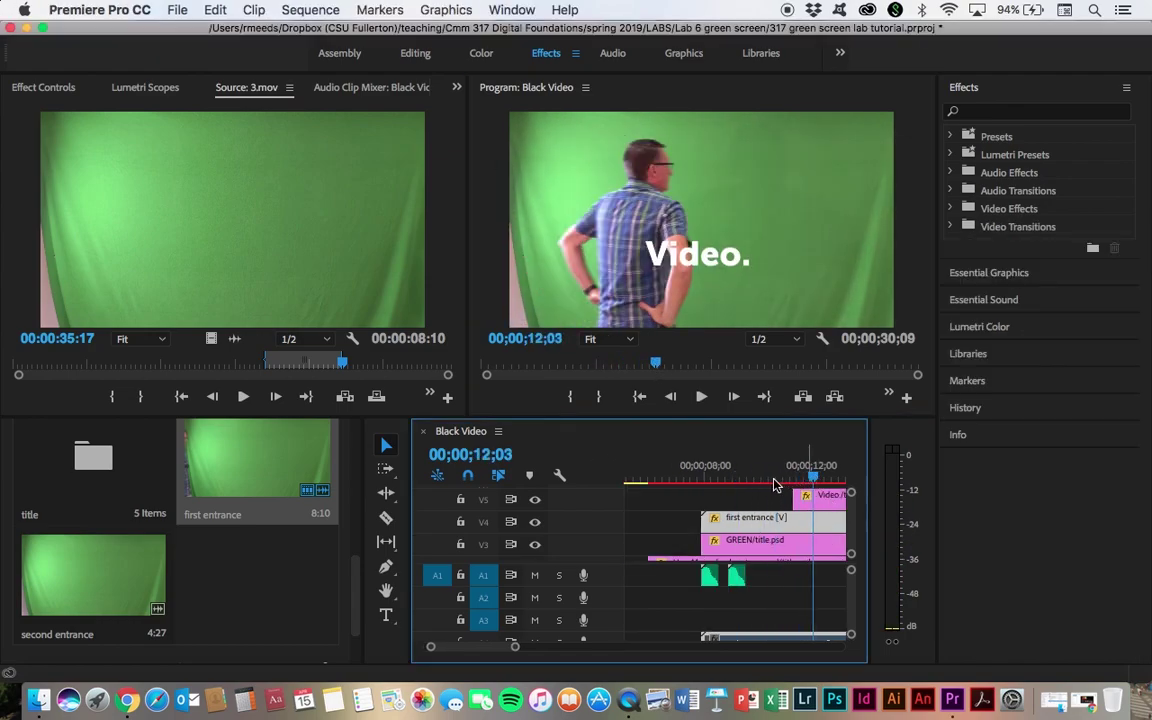
pyautogui.moveTo(812, 479); pyautogui.dragTo(731, 490)
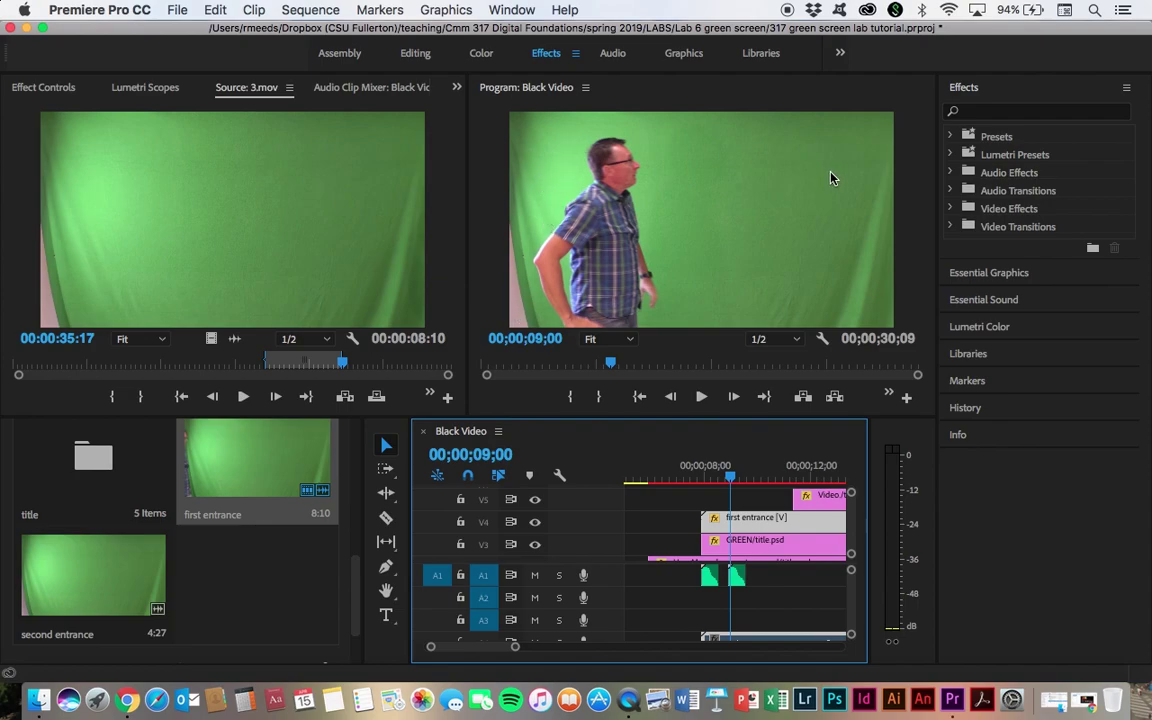
pyautogui.click(950, 209)
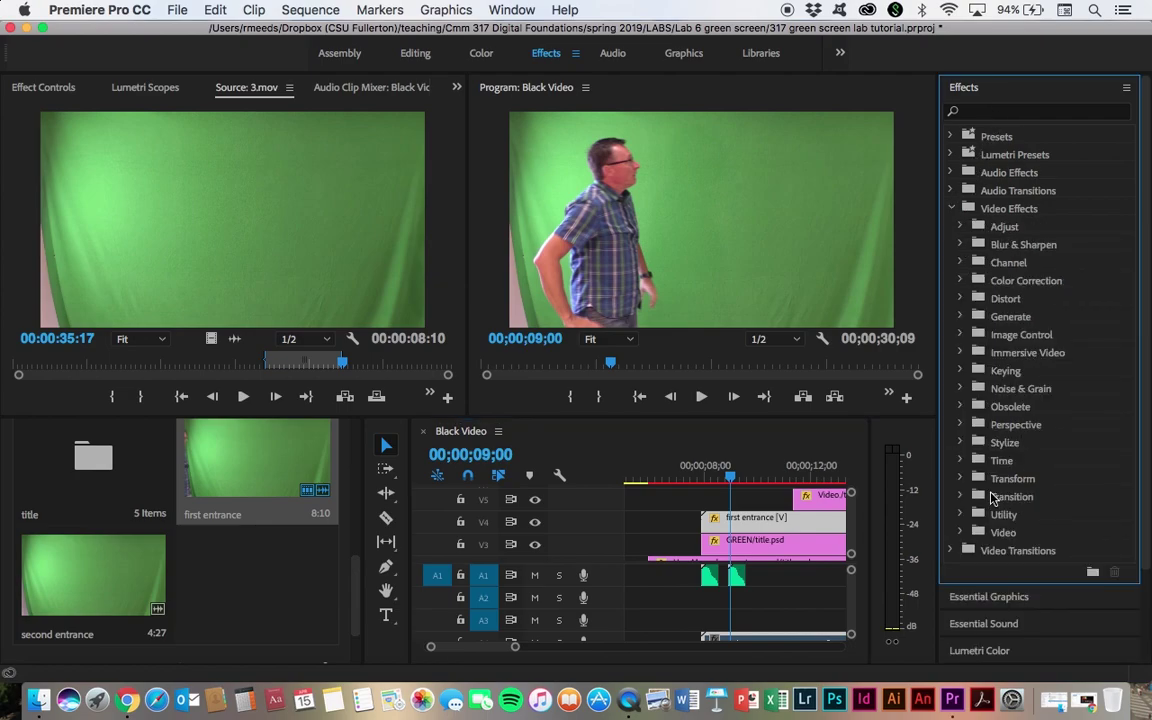
pyautogui.click(961, 479)
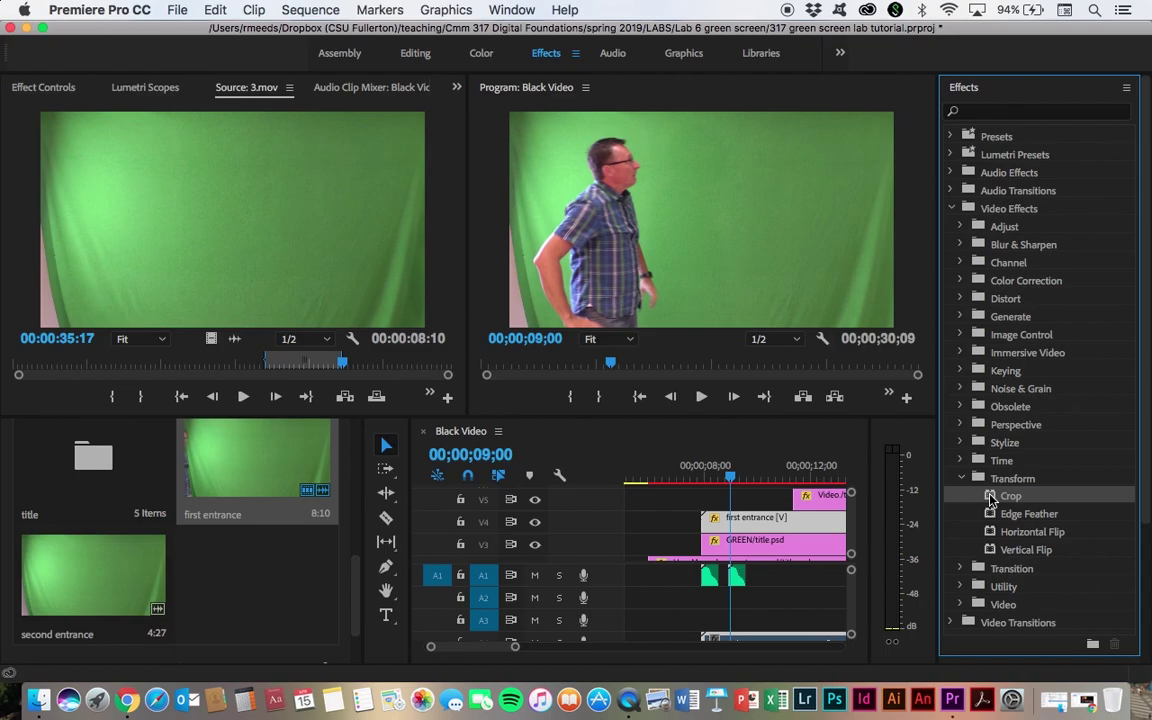
pyautogui.moveTo(990, 497); pyautogui.dragTo(763, 522)
# - In Effect Controls, set the first entrance clip's Crop Left value to 4.9%
pyautogui.click(39, 90)
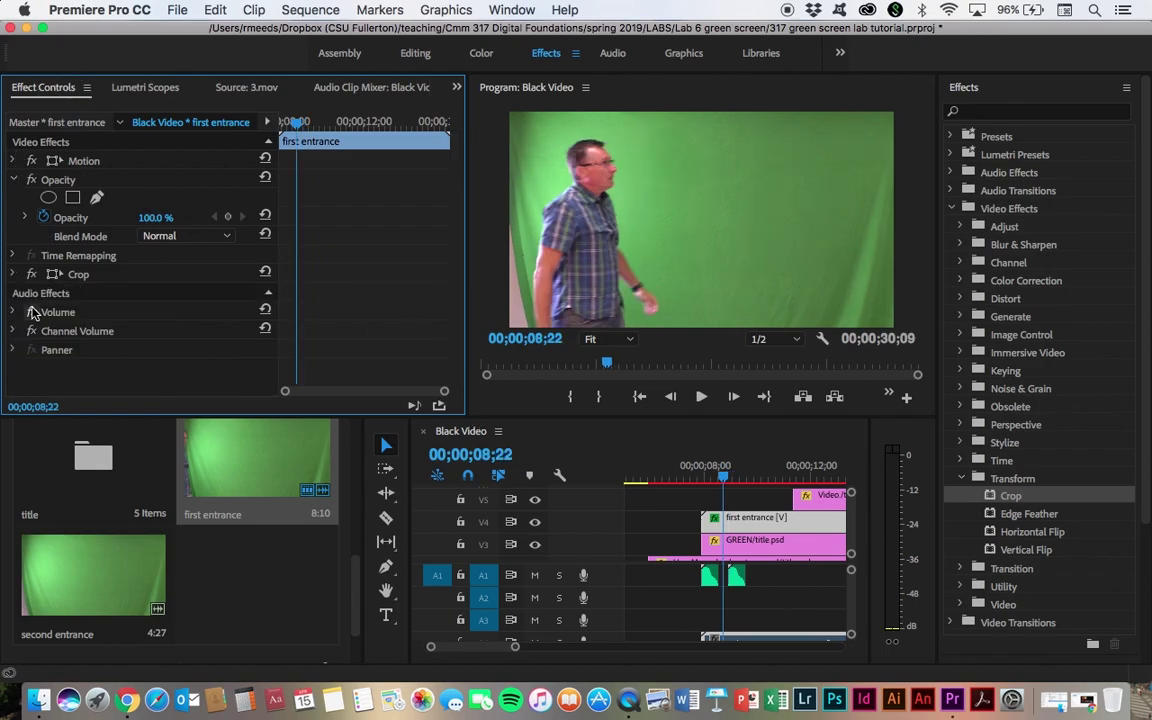
pyautogui.click(13, 274)
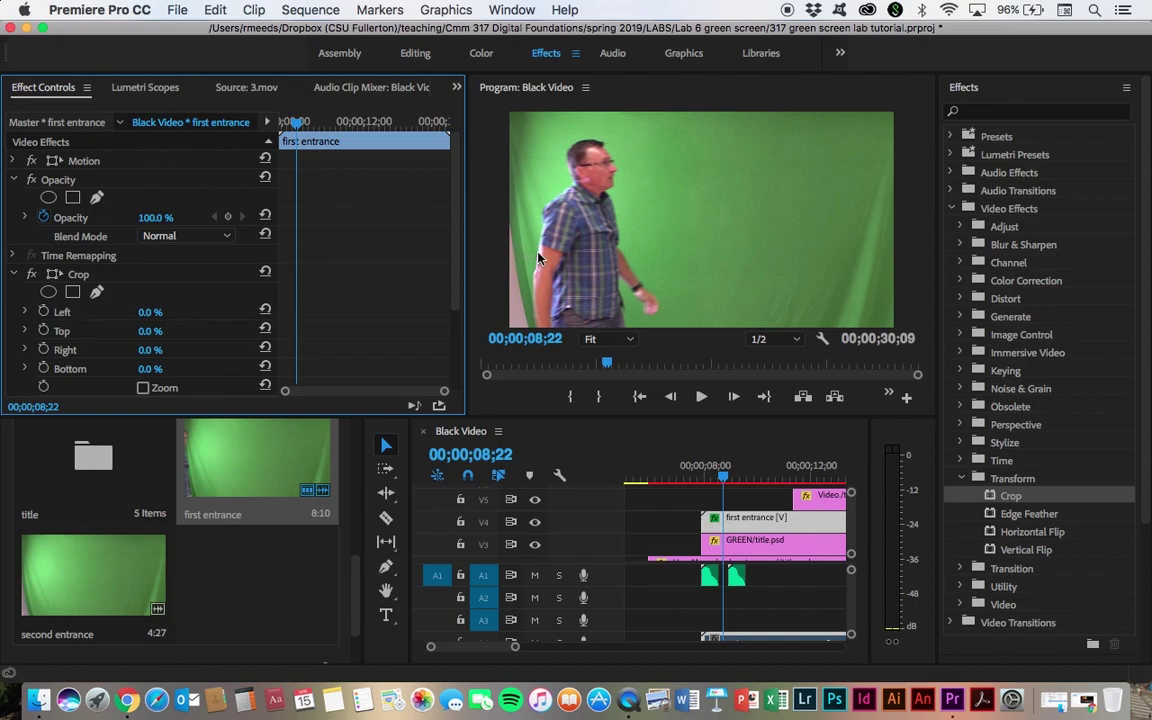
pyautogui.click(25, 312)
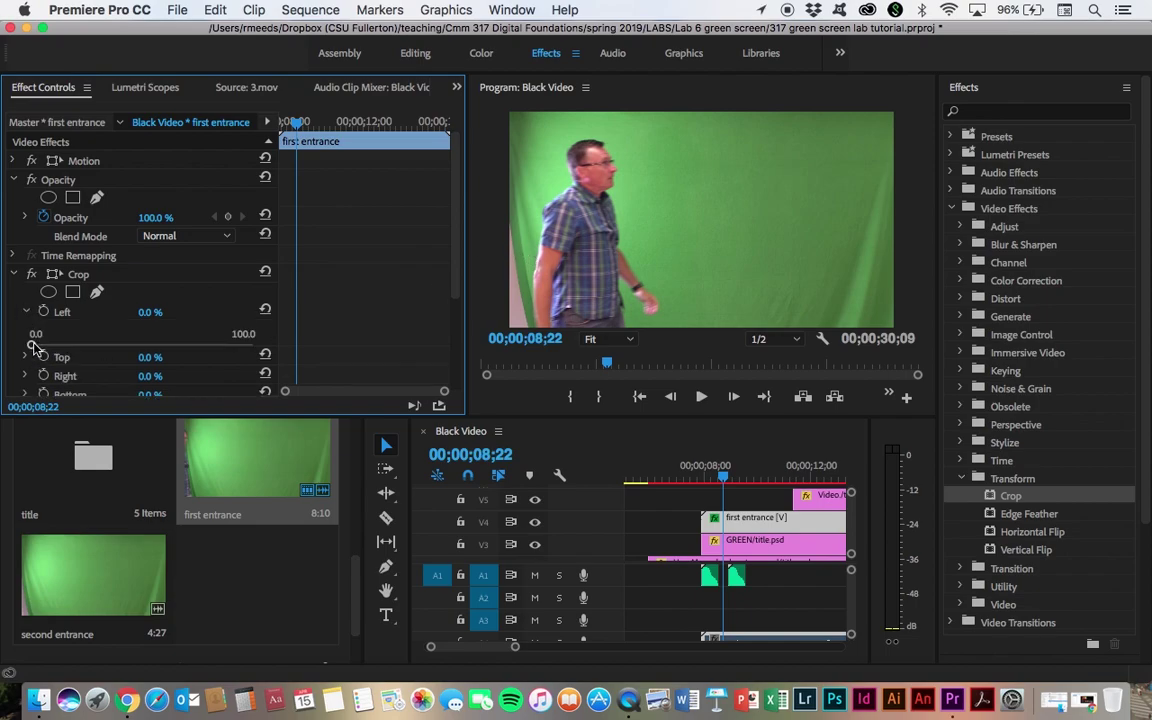
pyautogui.moveTo(33, 348); pyautogui.dragTo(41, 350)
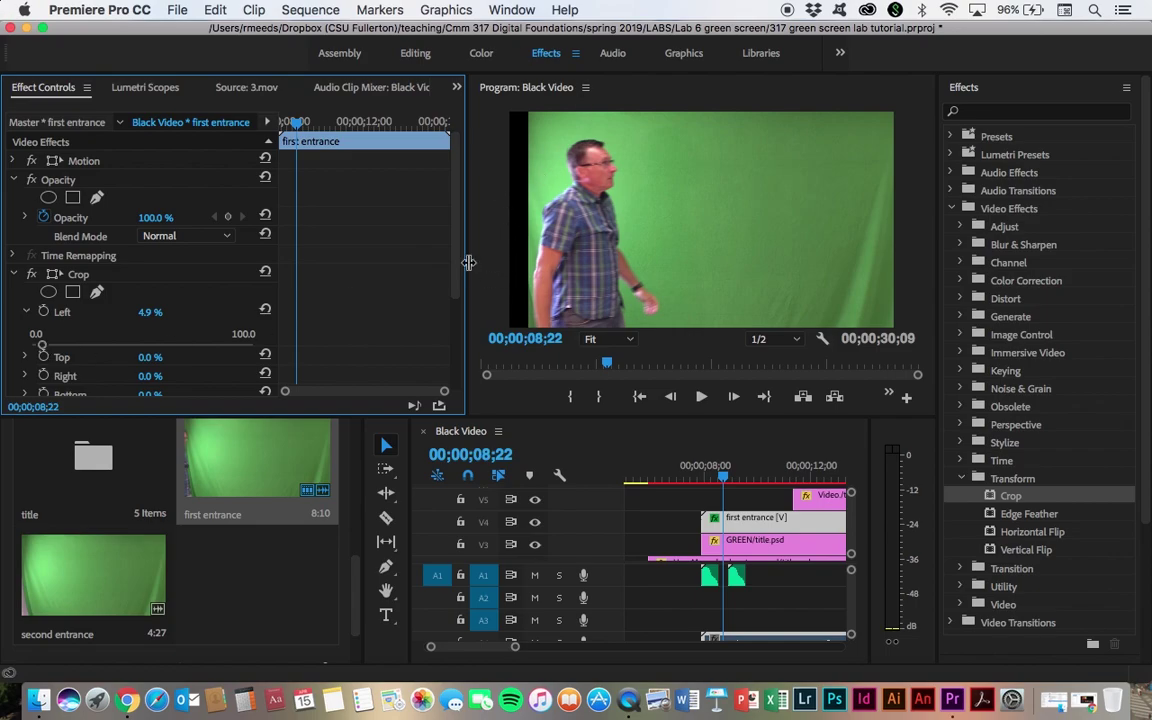
pyautogui.click(524, 284)
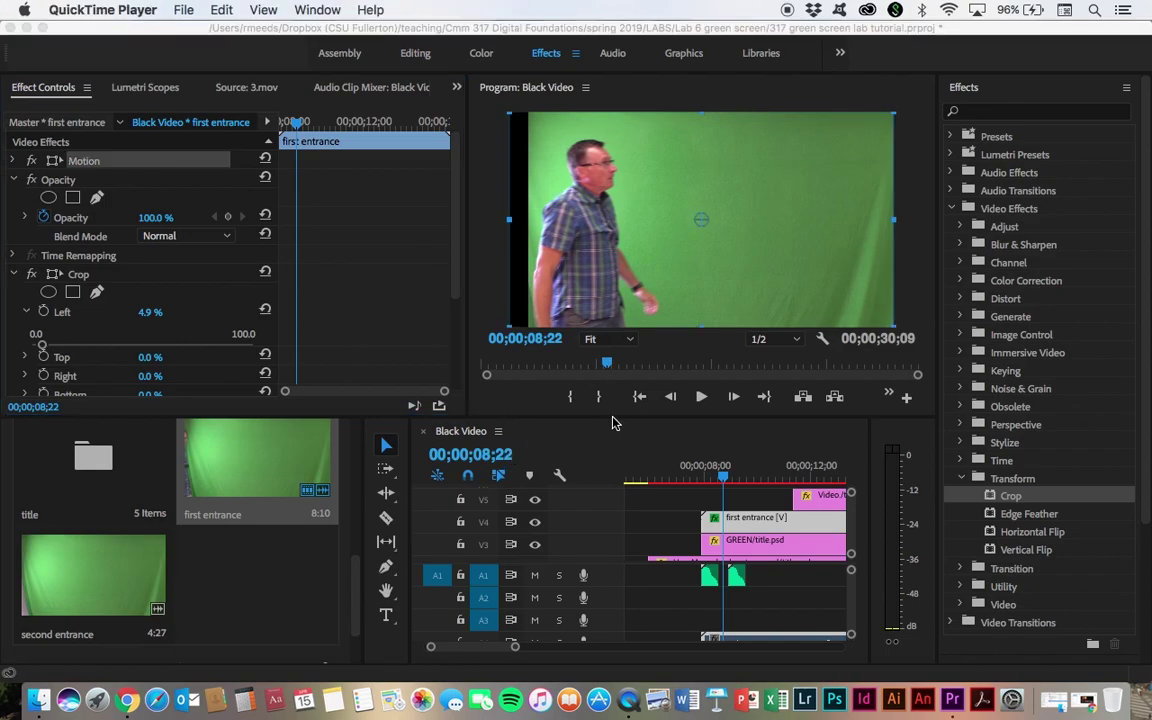
pyautogui.click(13, 277)
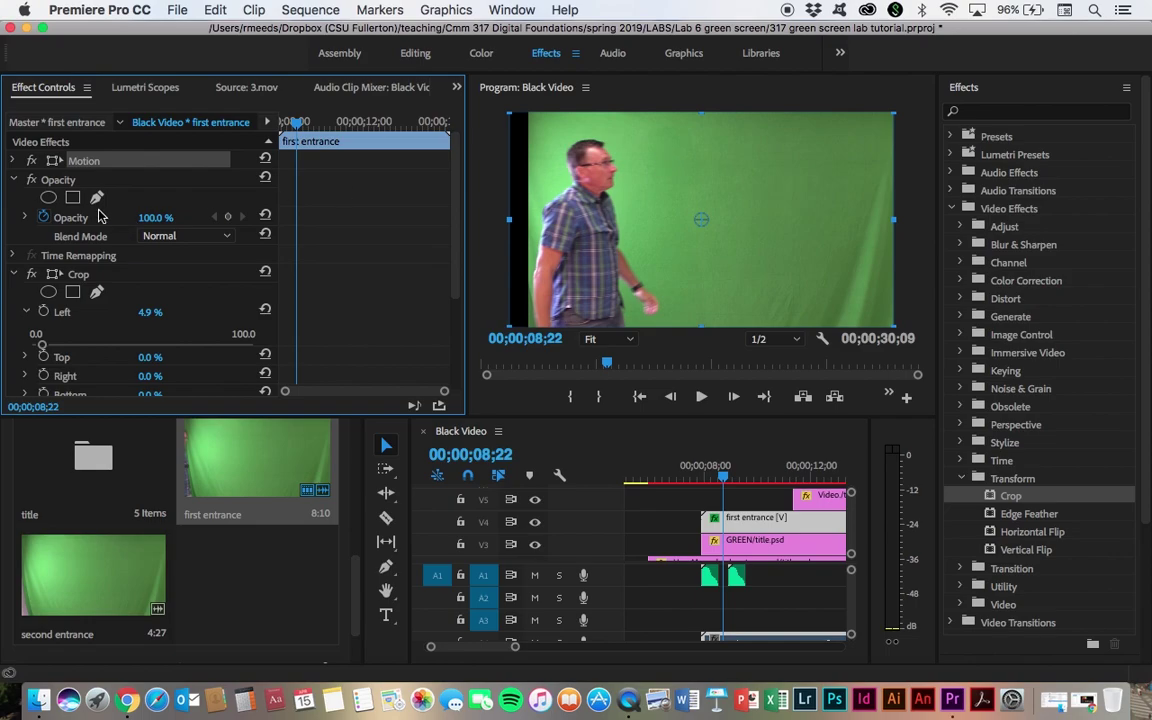
# - Adjust the entrance clip's Motion Scale to 52.6 and lower its Position to 643, 435
pyautogui.click(14, 161)
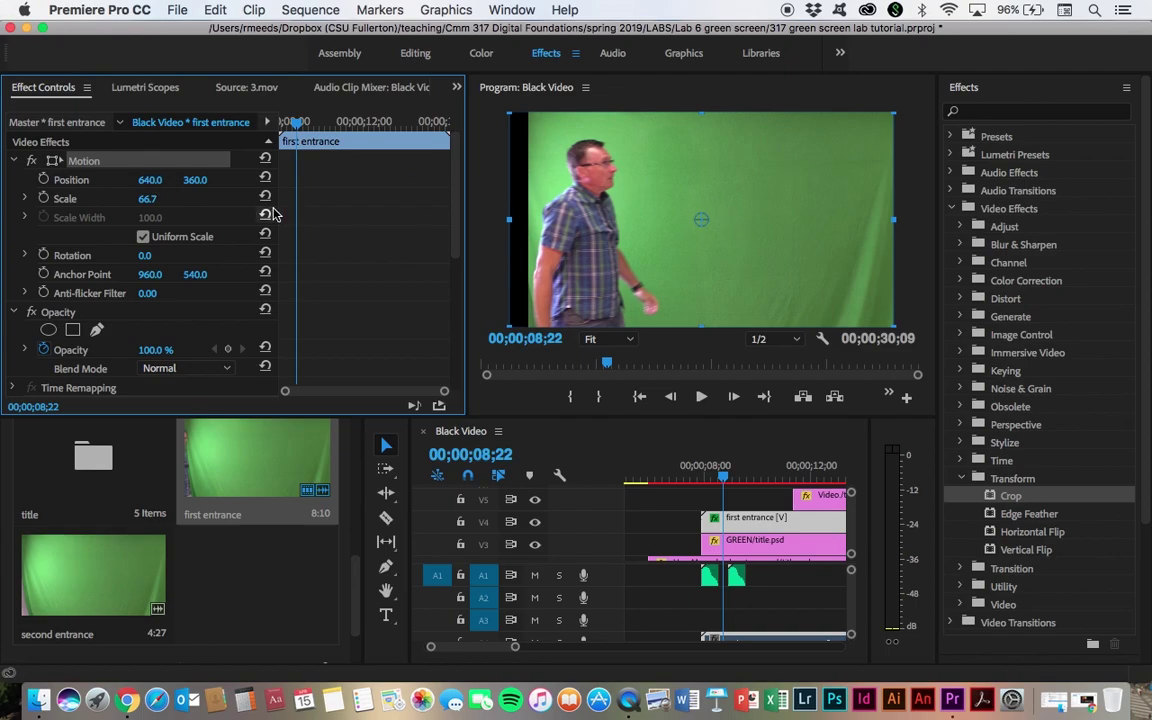
pyautogui.click(25, 199)
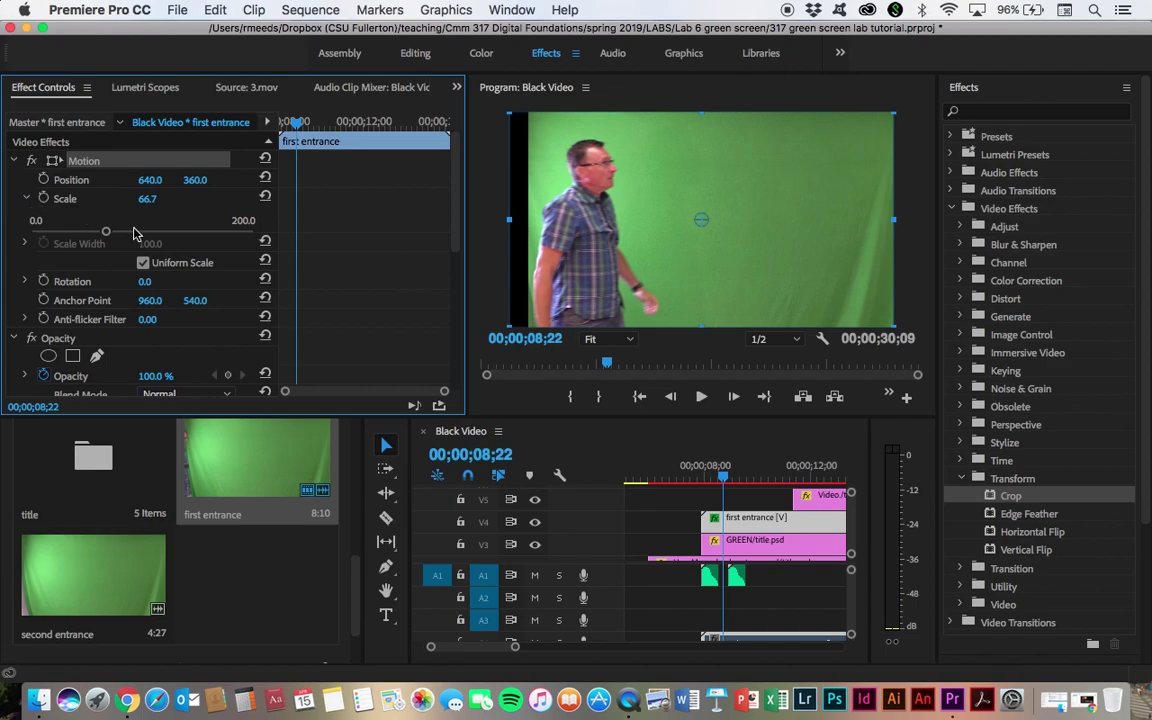
pyautogui.moveTo(106, 231); pyautogui.dragTo(82, 233)
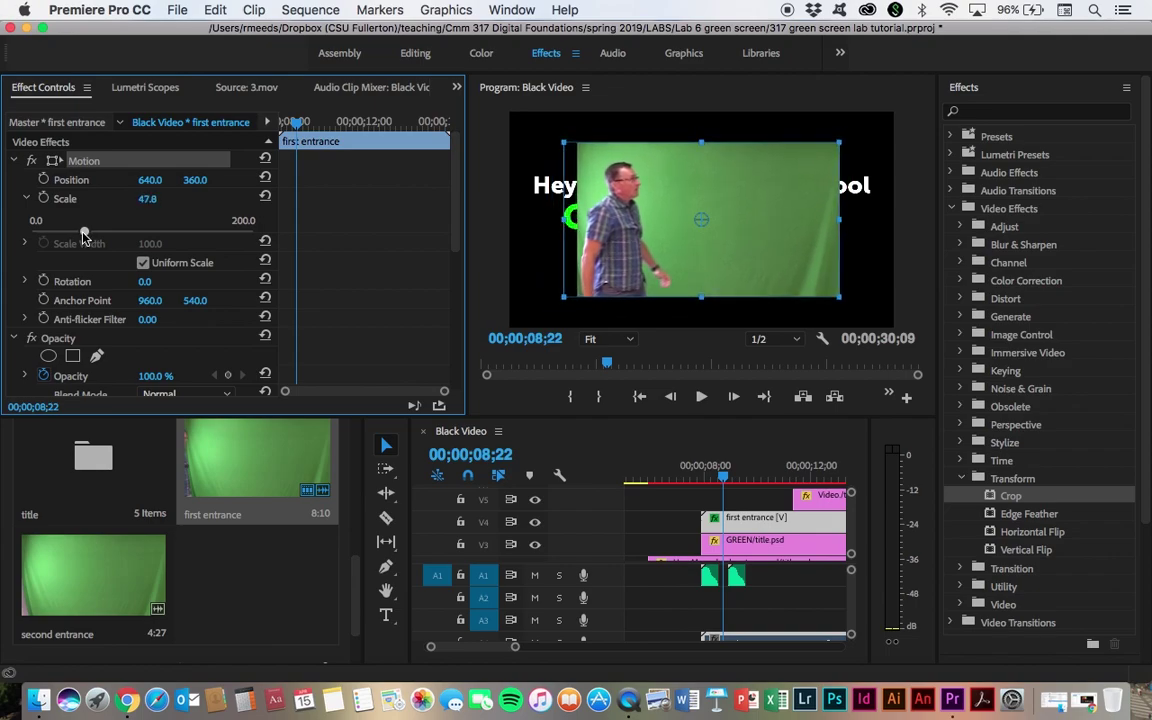
pyautogui.moveTo(83, 234); pyautogui.dragTo(94, 242)
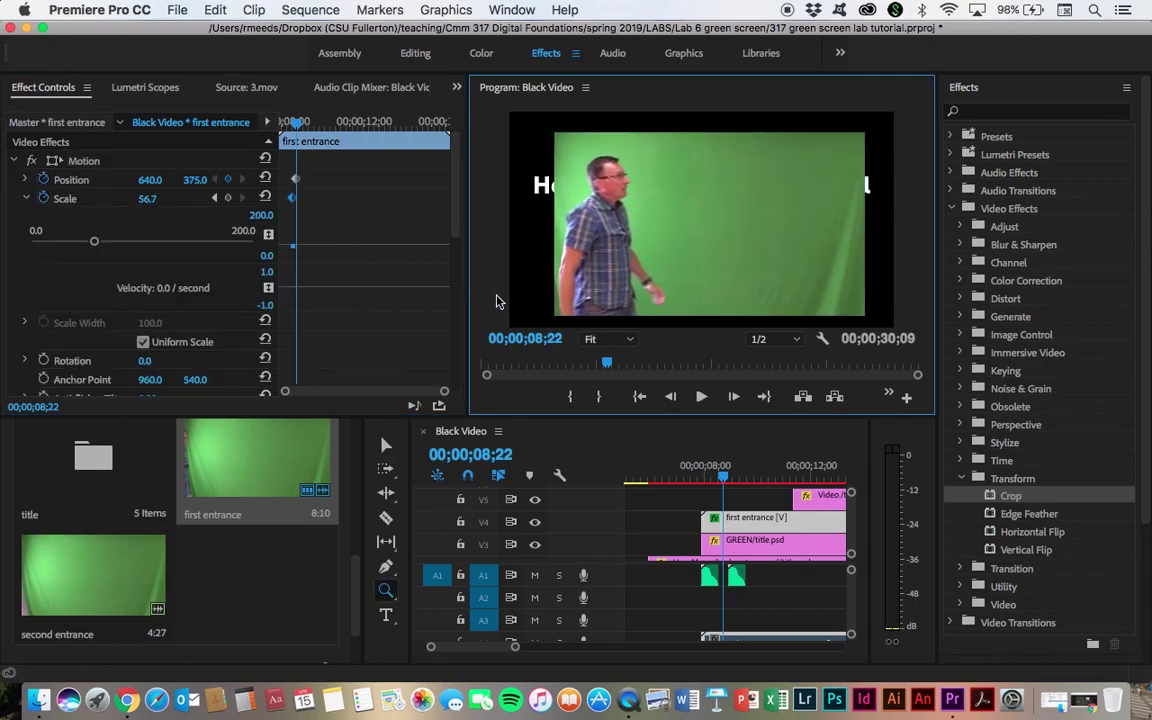
pyautogui.click(66, 180)
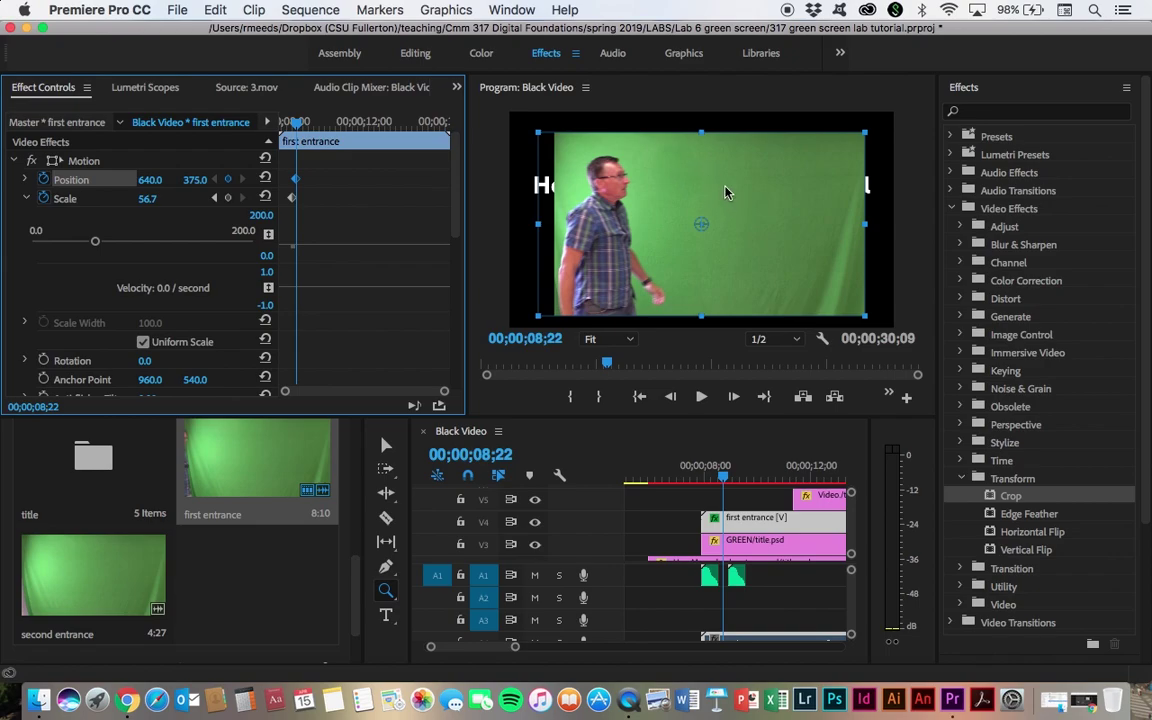
pyautogui.moveTo(735, 206); pyautogui.dragTo(728, 209)
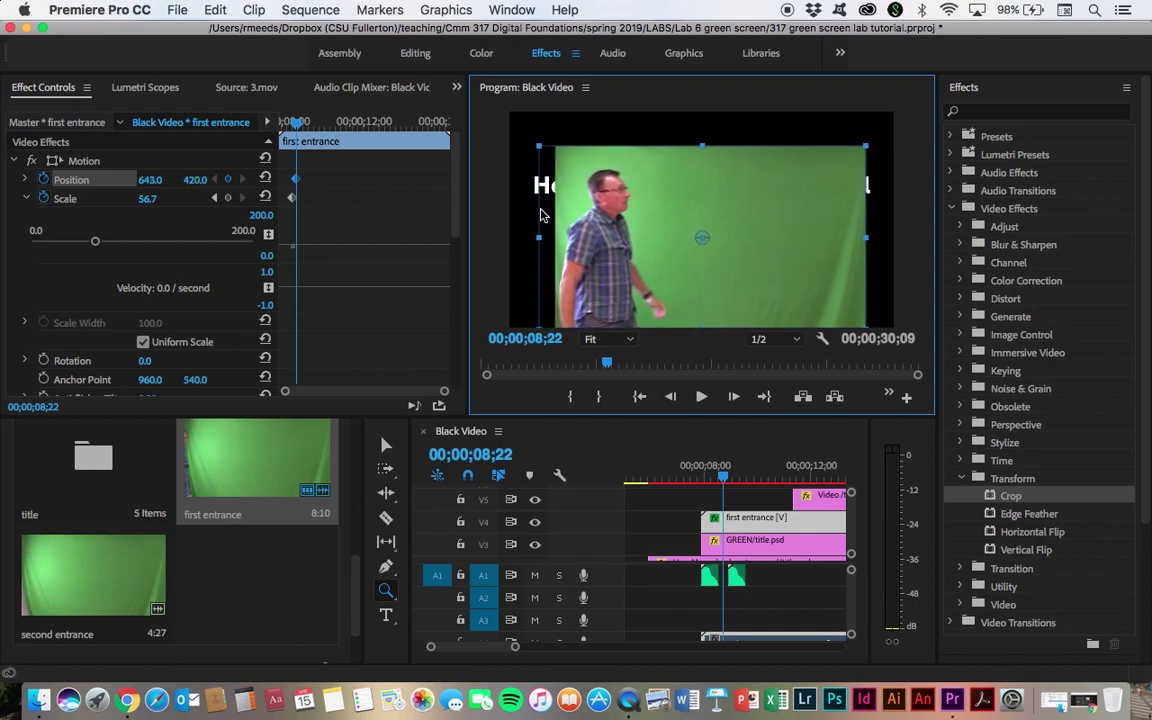
pyautogui.click(25, 198)
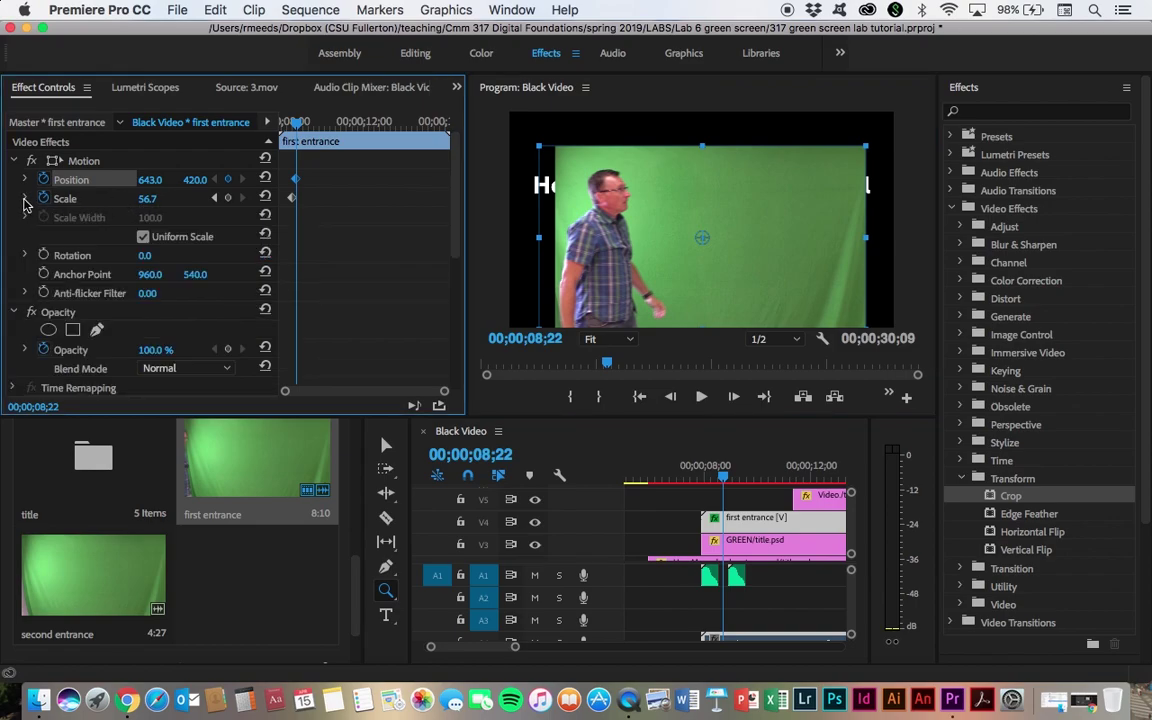
pyautogui.click(25, 198)
pyautogui.moveTo(95, 245); pyautogui.dragTo(87, 245)
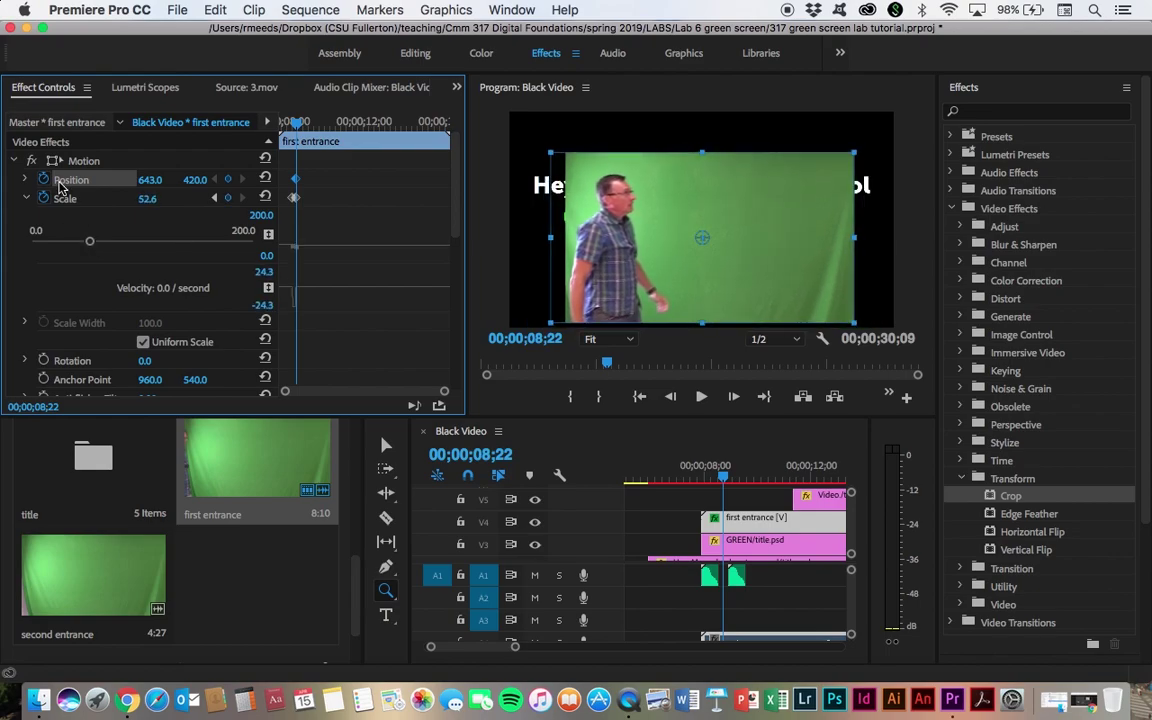
pyautogui.click(770, 261)
pyautogui.moveTo(770, 261); pyautogui.dragTo(770, 265)
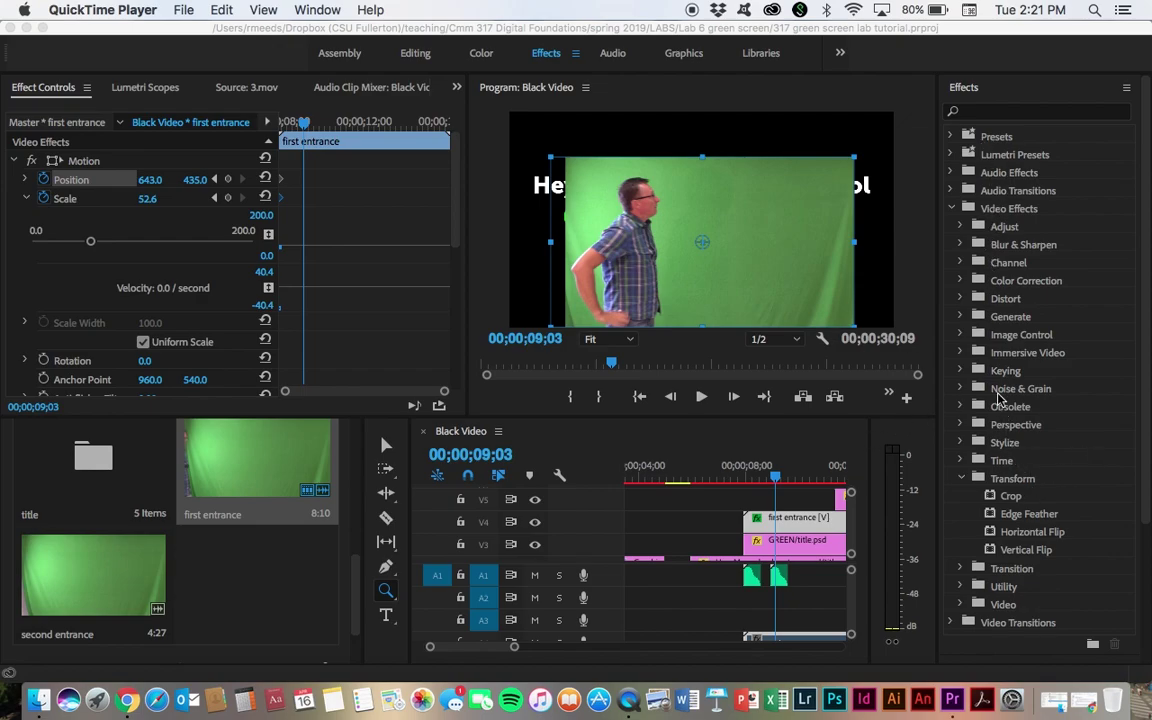
# - Apply Ultra Key from the Keying effects to the first entrance clip and save
pyautogui.click(962, 484)
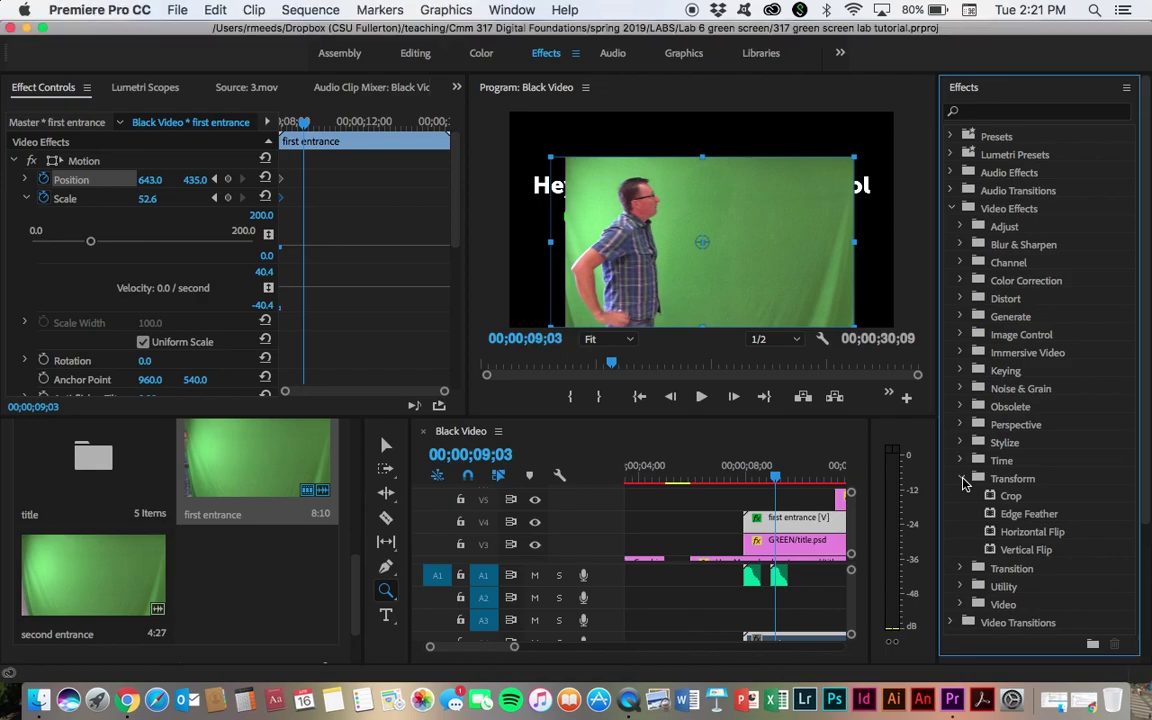
pyautogui.click(962, 484)
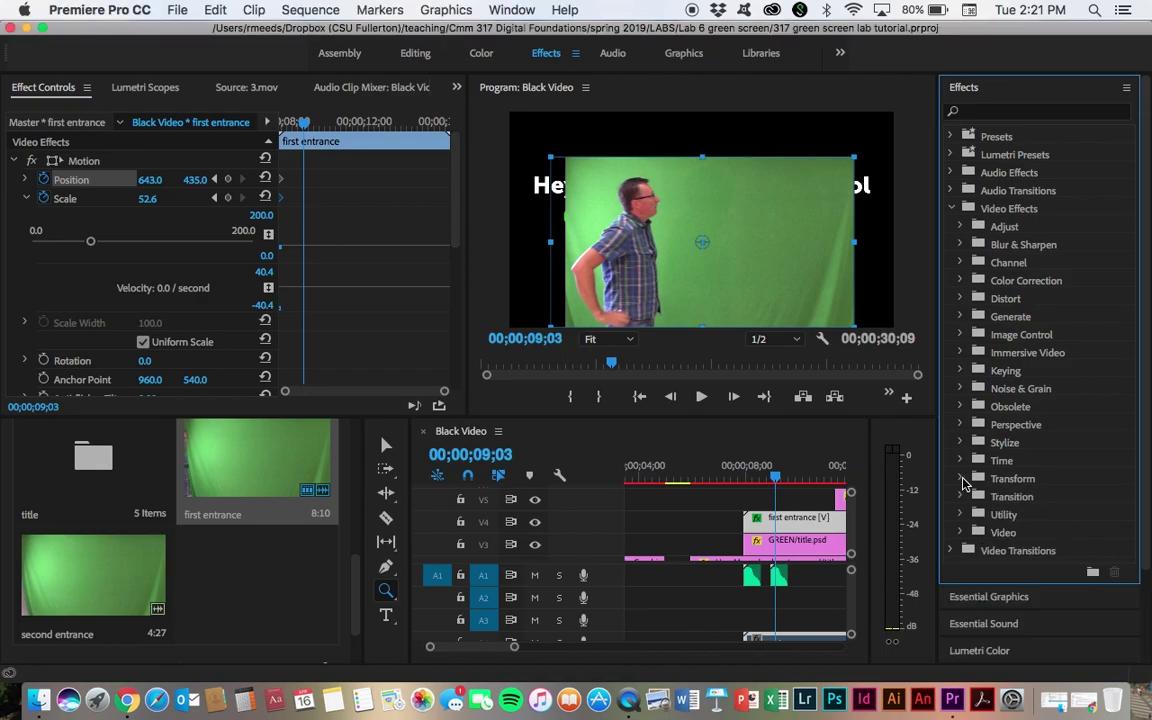
pyautogui.click(960, 371)
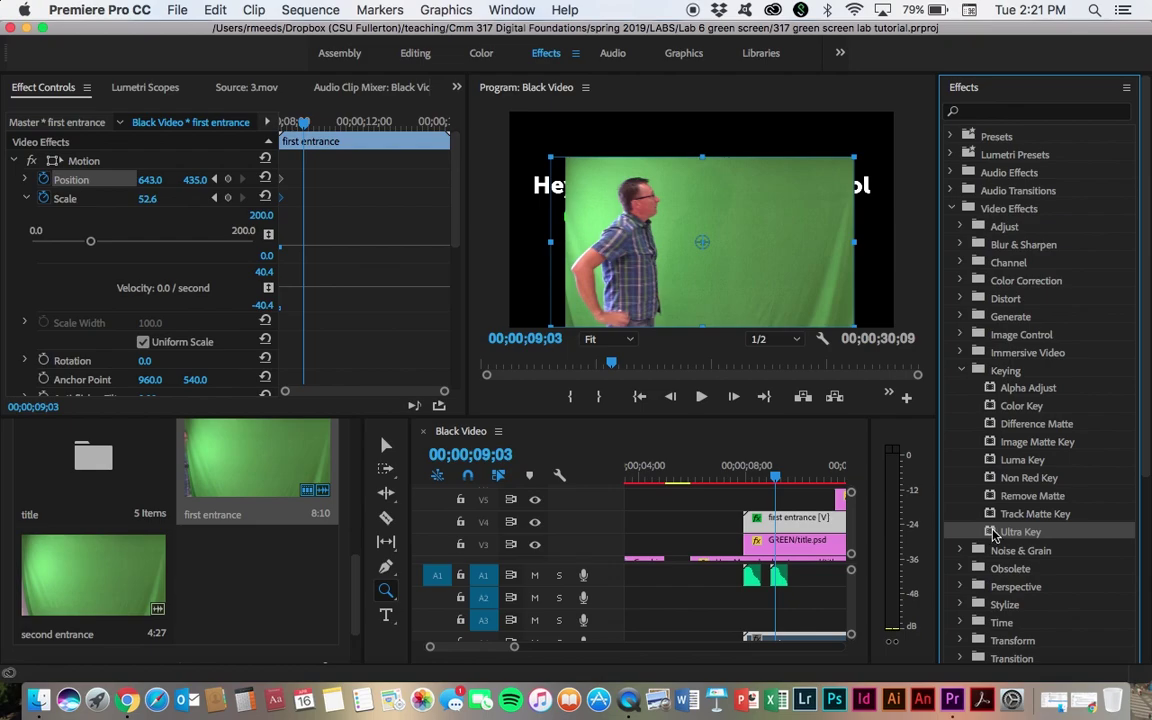
pyautogui.moveTo(993, 537); pyautogui.dragTo(793, 520)
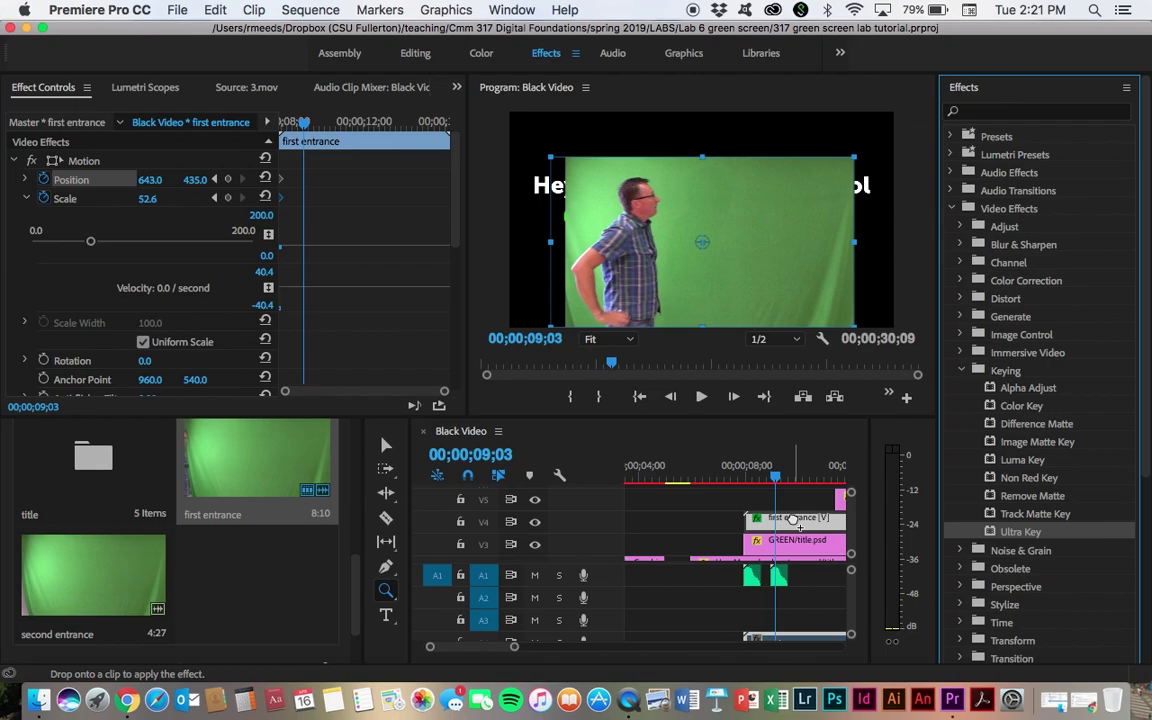
pyautogui.moveTo(793, 520); pyautogui.dragTo(793, 520)
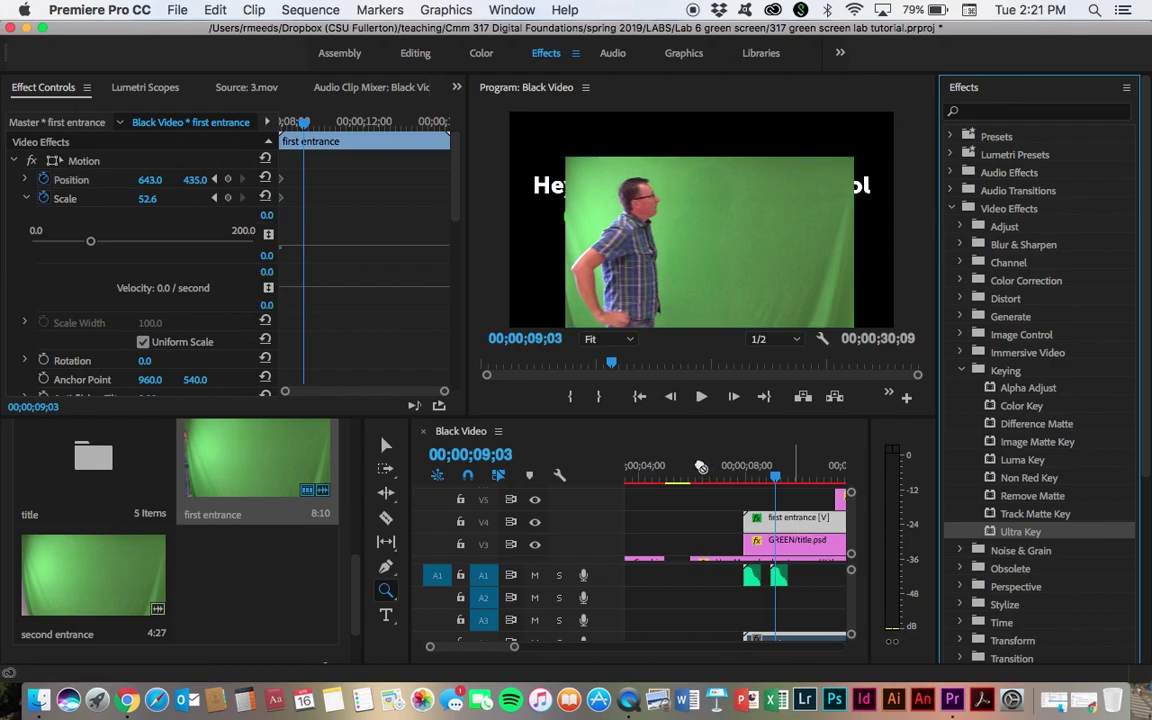
pyautogui.press('super+s')
# - Sample the green backdrop as Ultra Key's Key Color with the eyedropper
pyautogui.scroll(-5, 136, 253)
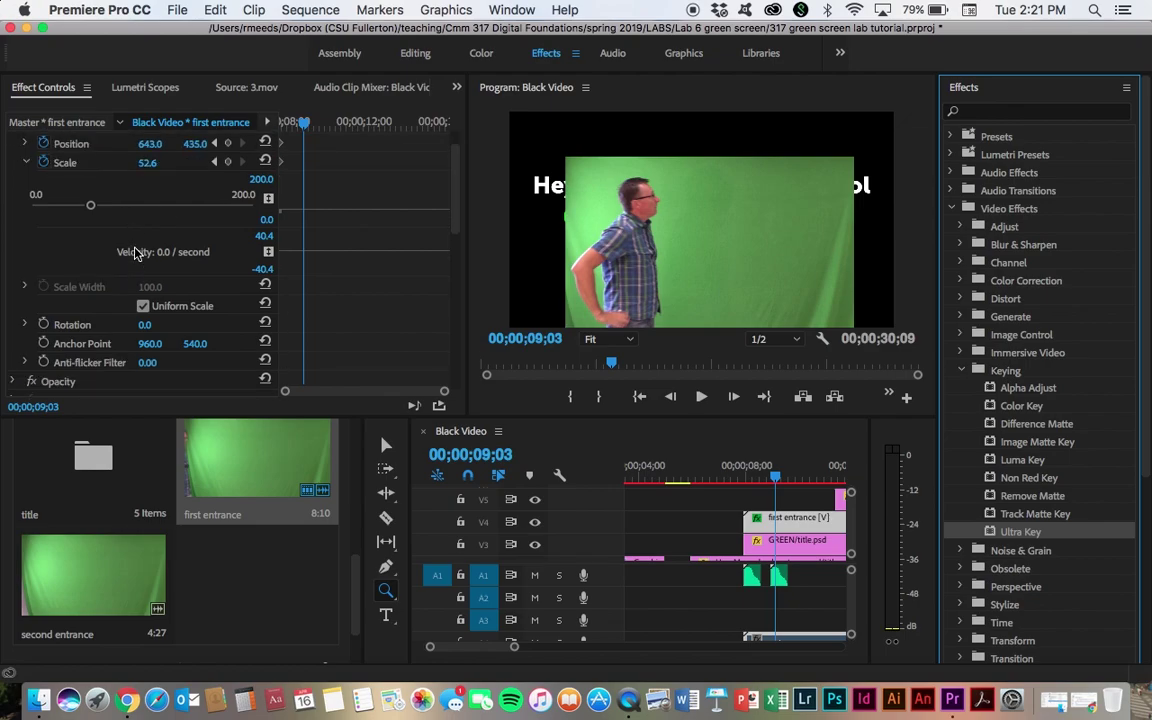
pyautogui.scroll(-9, 136, 253)
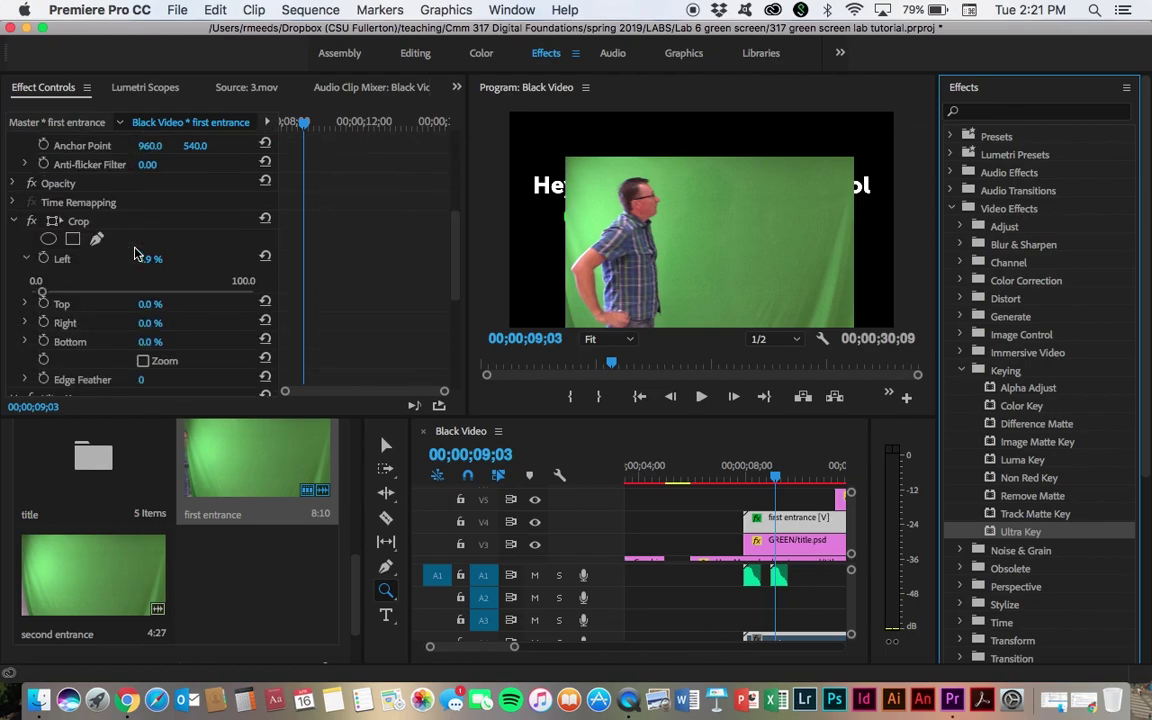
pyautogui.scroll(-6, 136, 253)
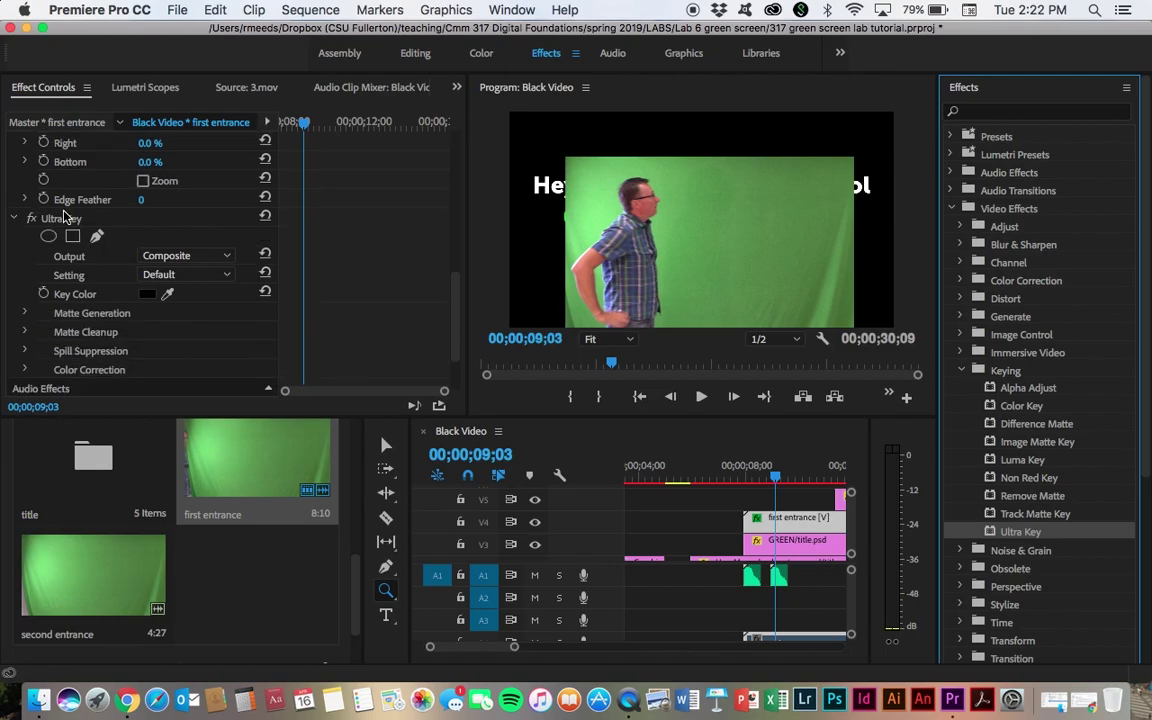
pyautogui.scroll(-2, 203, 310)
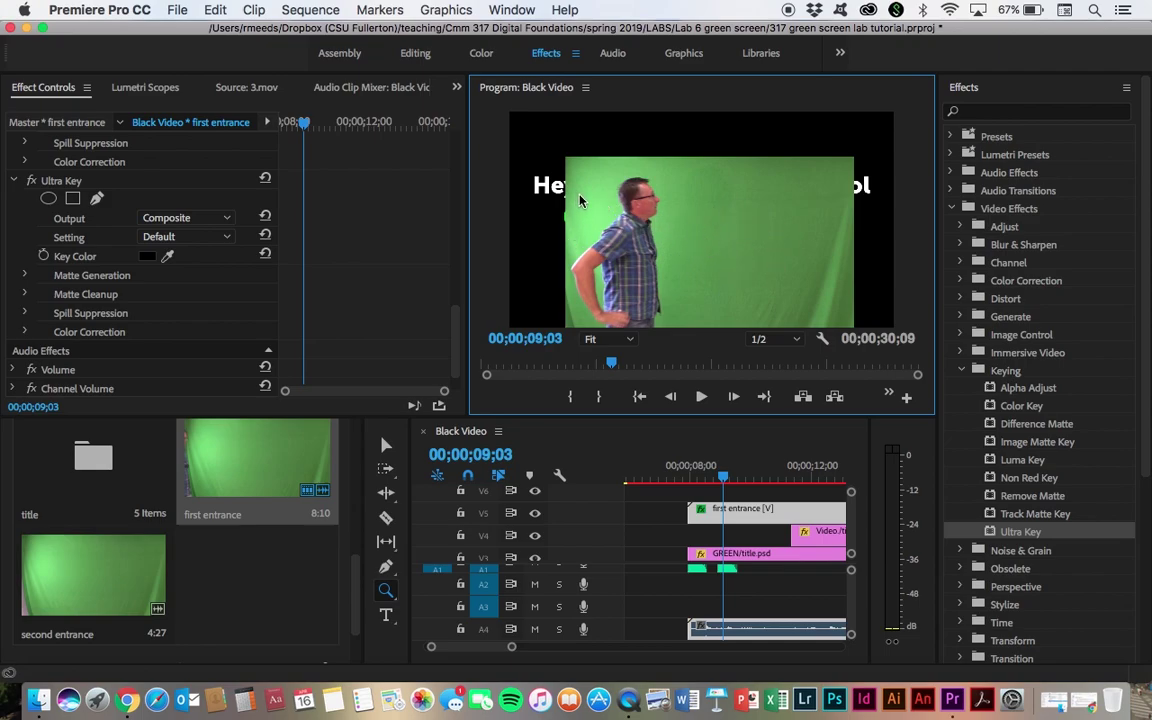
pyautogui.click(170, 256)
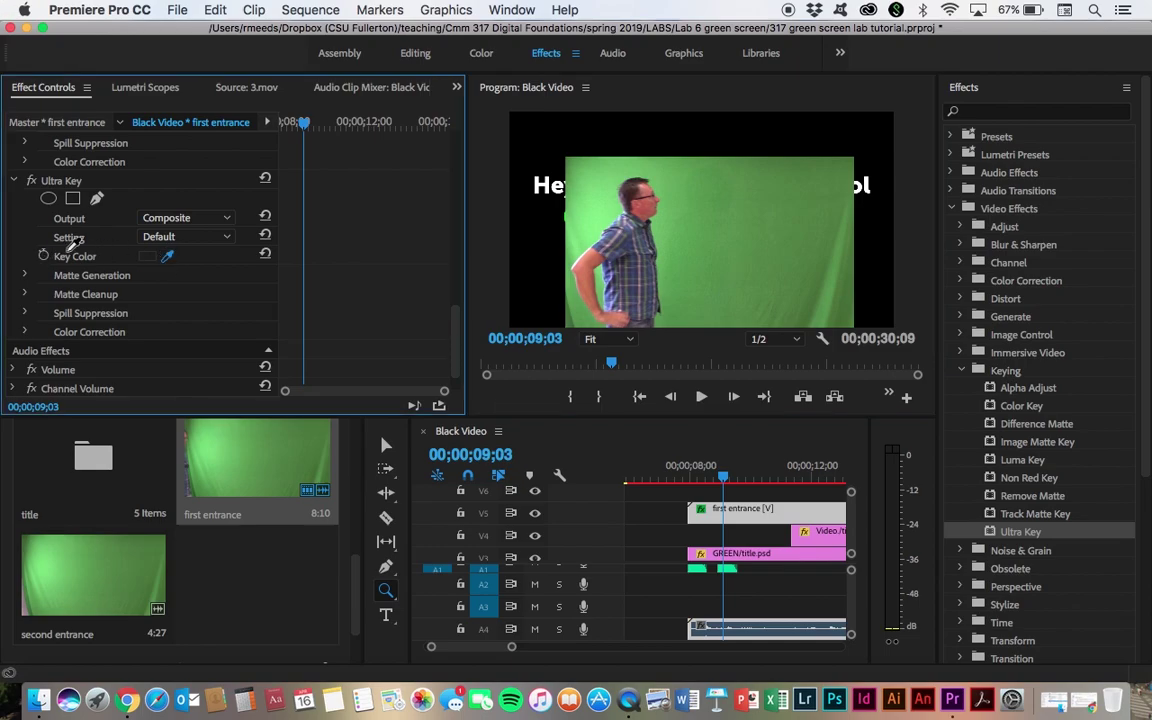
pyautogui.click(690, 220)
pyautogui.click(735, 248)
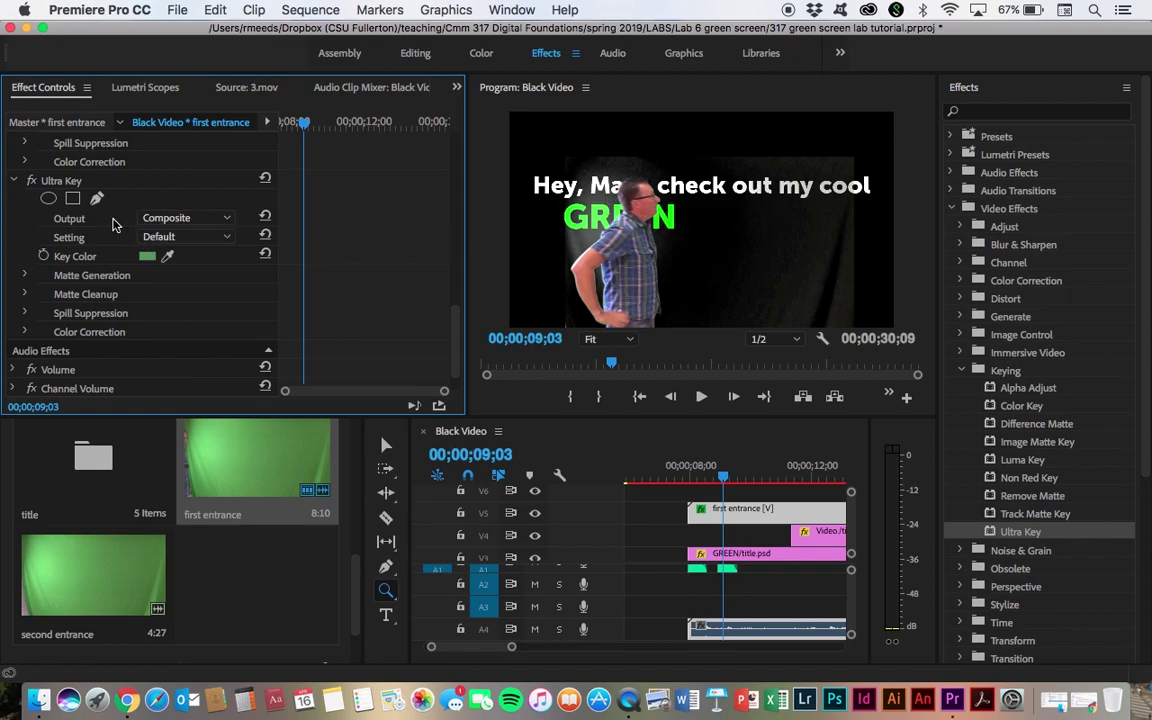
# - Set Ultra Key's Setting to Aggressive
pyautogui.click(228, 238)
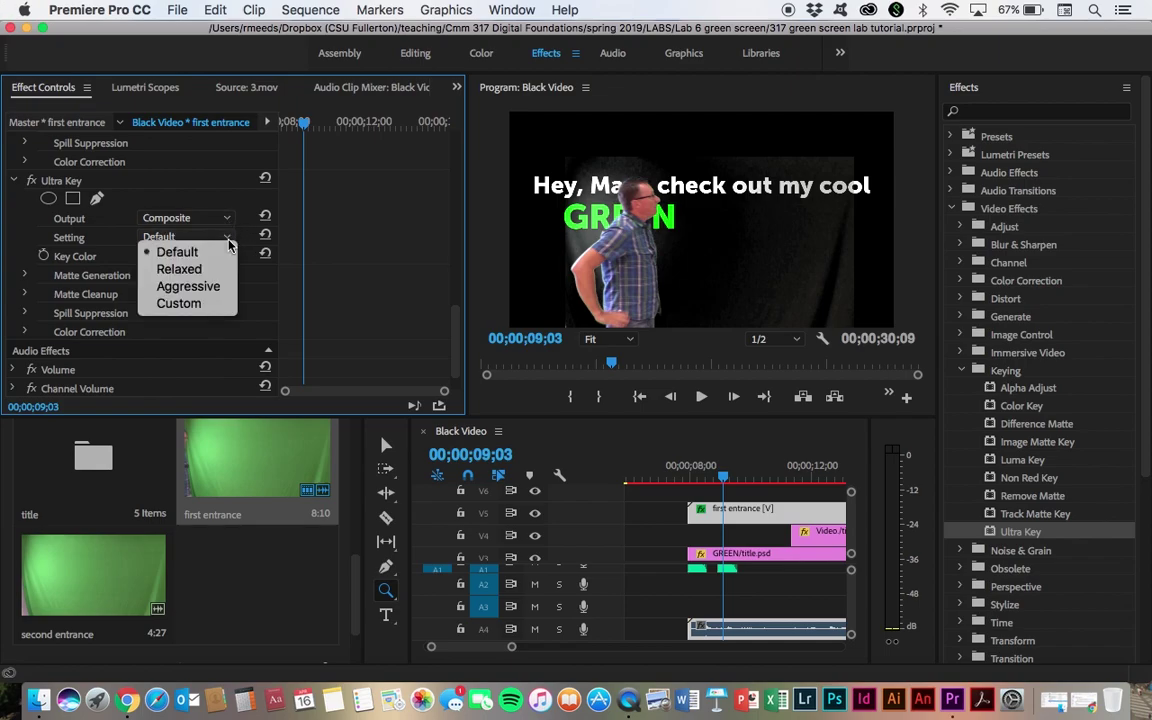
pyautogui.click(212, 288)
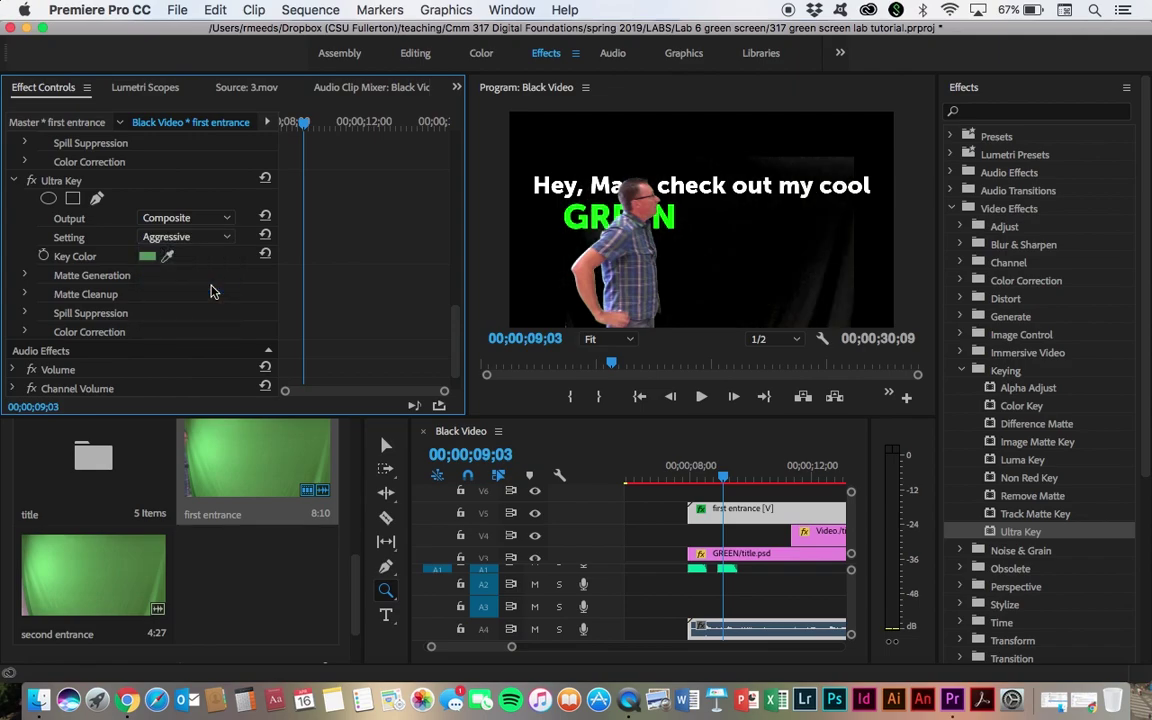
pyautogui.click(227, 220)
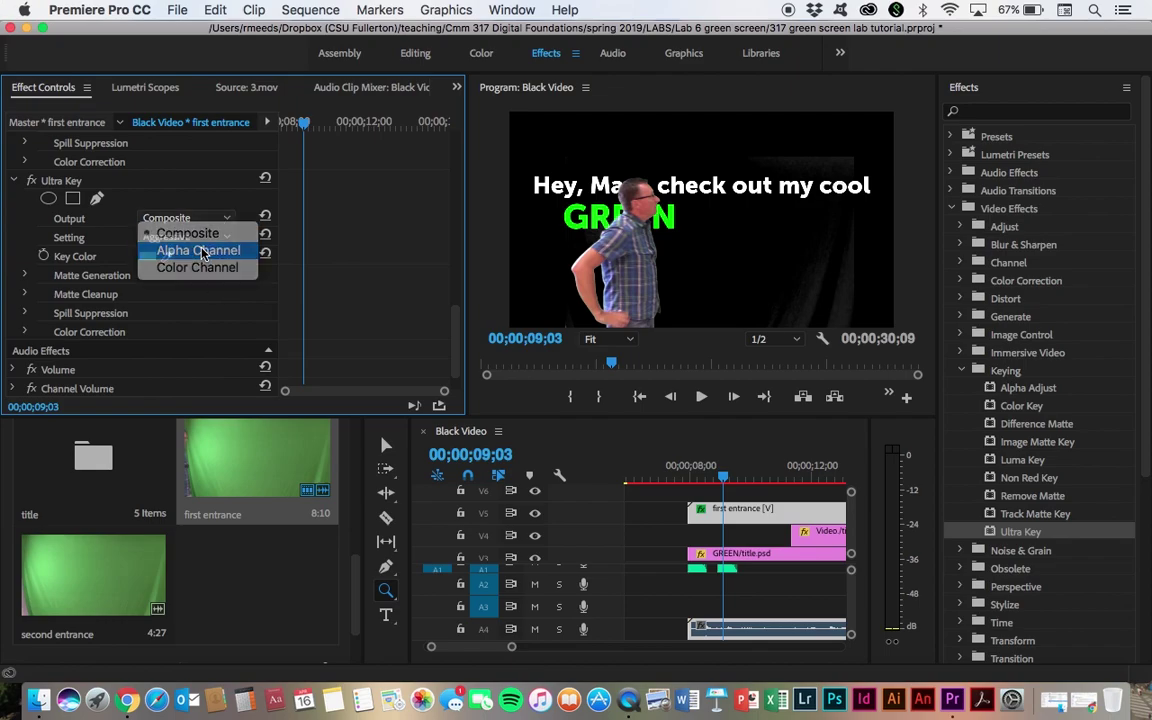
# - Switch Ultra Key output to Alpha Channel and lower Matte Generation Transparency to 36.4
pyautogui.click(200, 252)
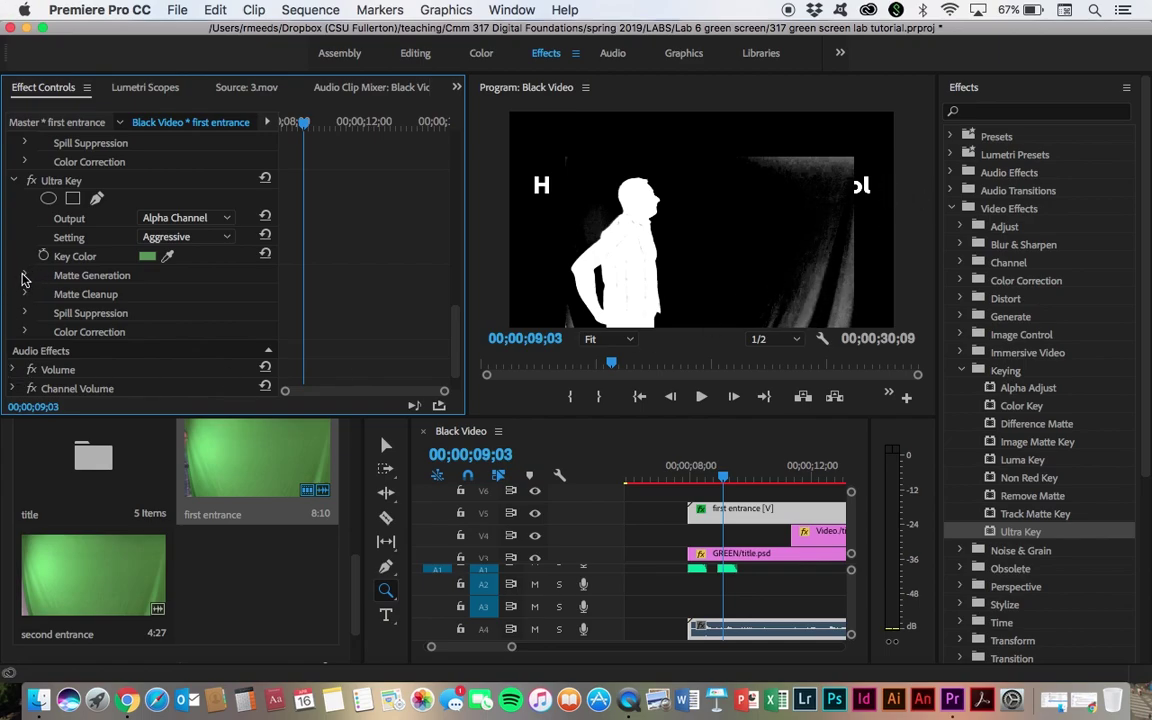
pyautogui.click(24, 276)
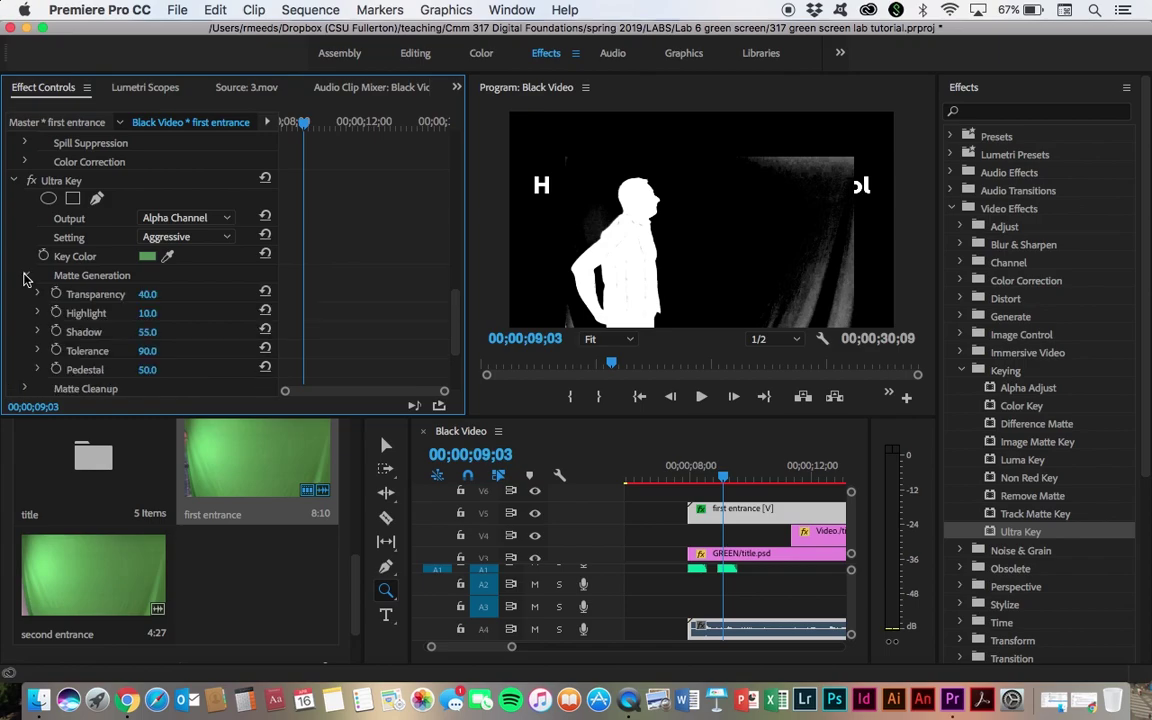
pyautogui.scroll(-1, 214, 320)
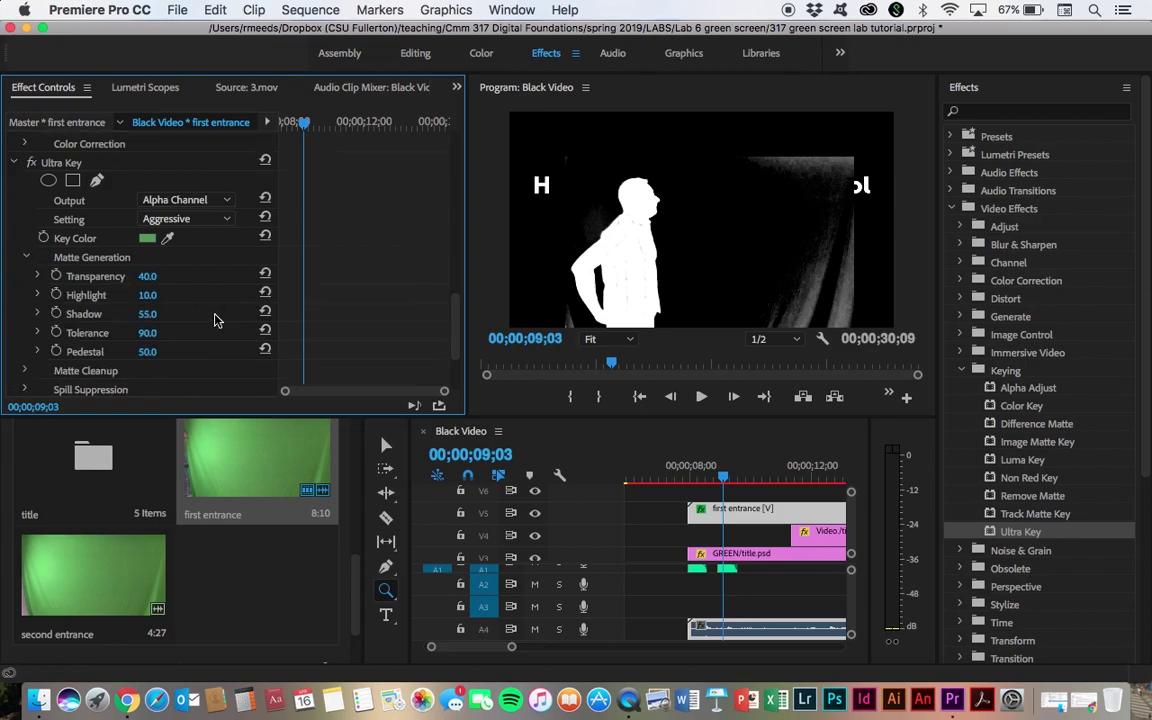
pyautogui.click(37, 276)
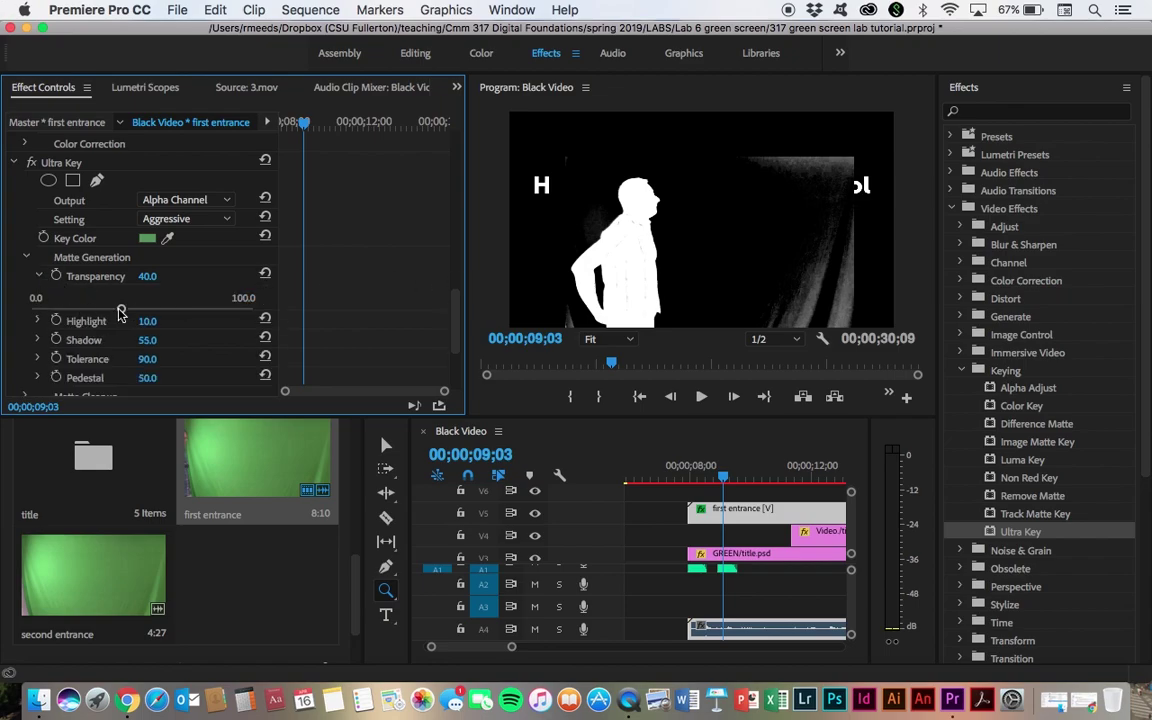
pyautogui.moveTo(122, 314)
pyautogui.mouseDown()
pyautogui.moveTo(90, 314)
pyautogui.moveTo(130, 312)
pyautogui.mouseUp()
pyautogui.moveTo(134, 314); pyautogui.dragTo(111, 314)
# - Set the matte's Shadow to 44.1 and Pedestal to 56.3
pyautogui.click(37, 343)
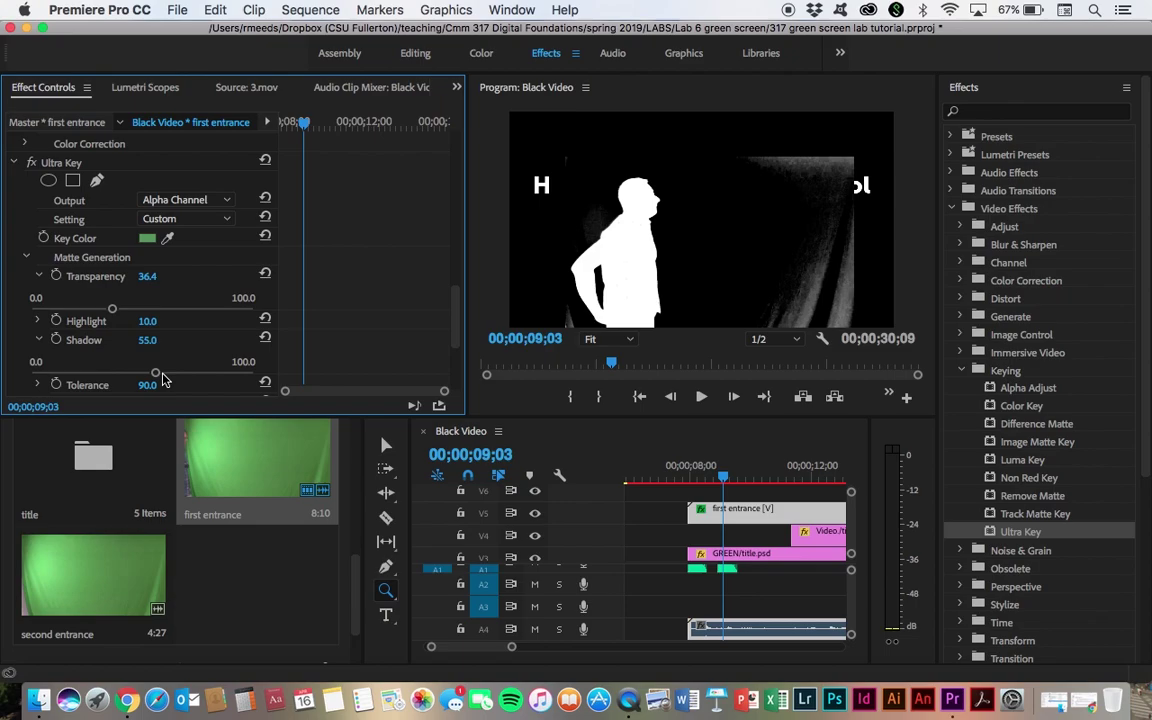
pyautogui.moveTo(154, 375); pyautogui.dragTo(129, 376)
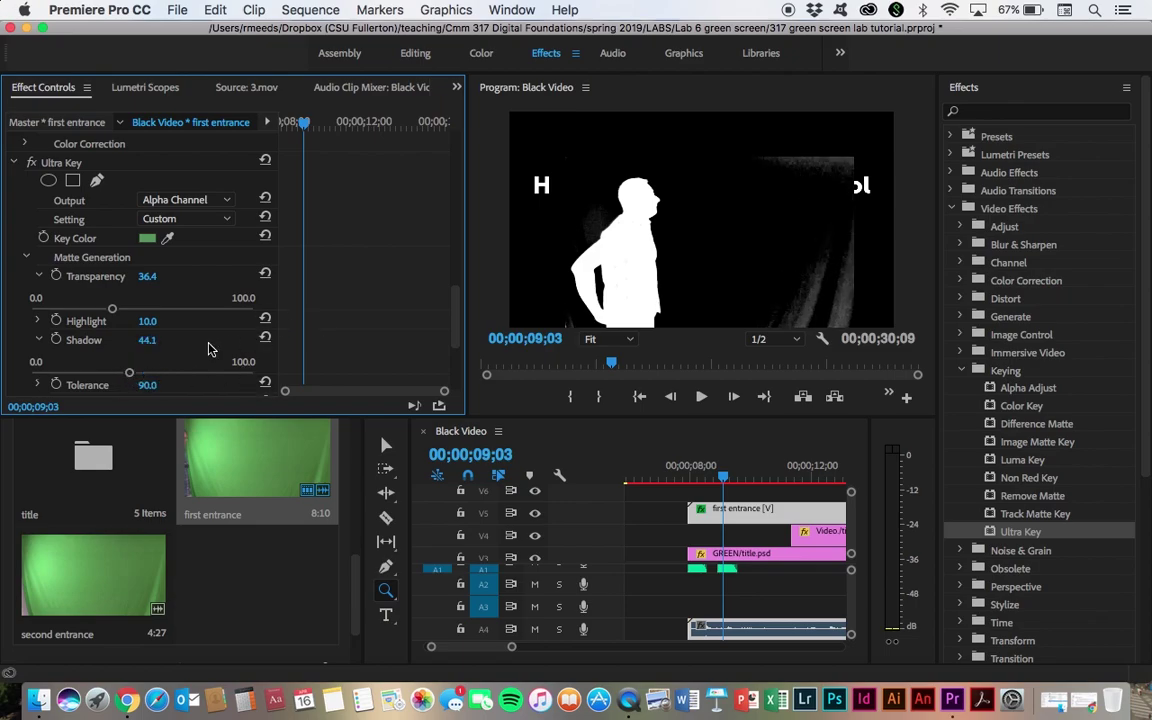
pyautogui.scroll(-3, 210, 349)
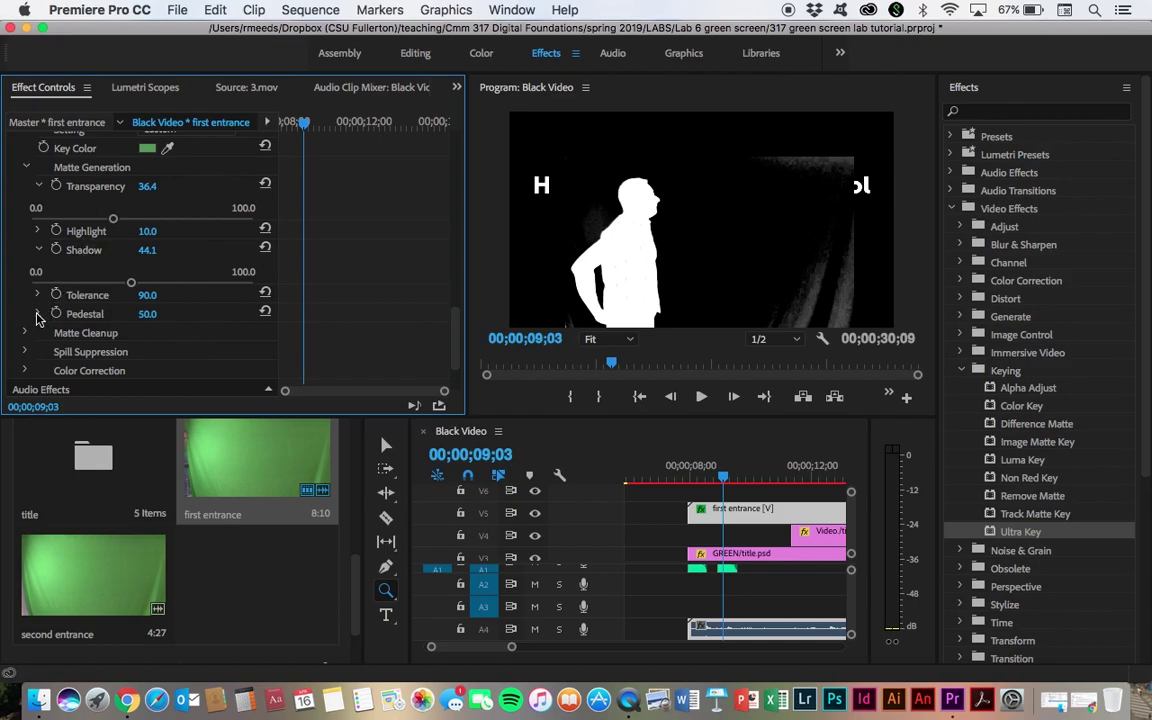
pyautogui.click(37, 315)
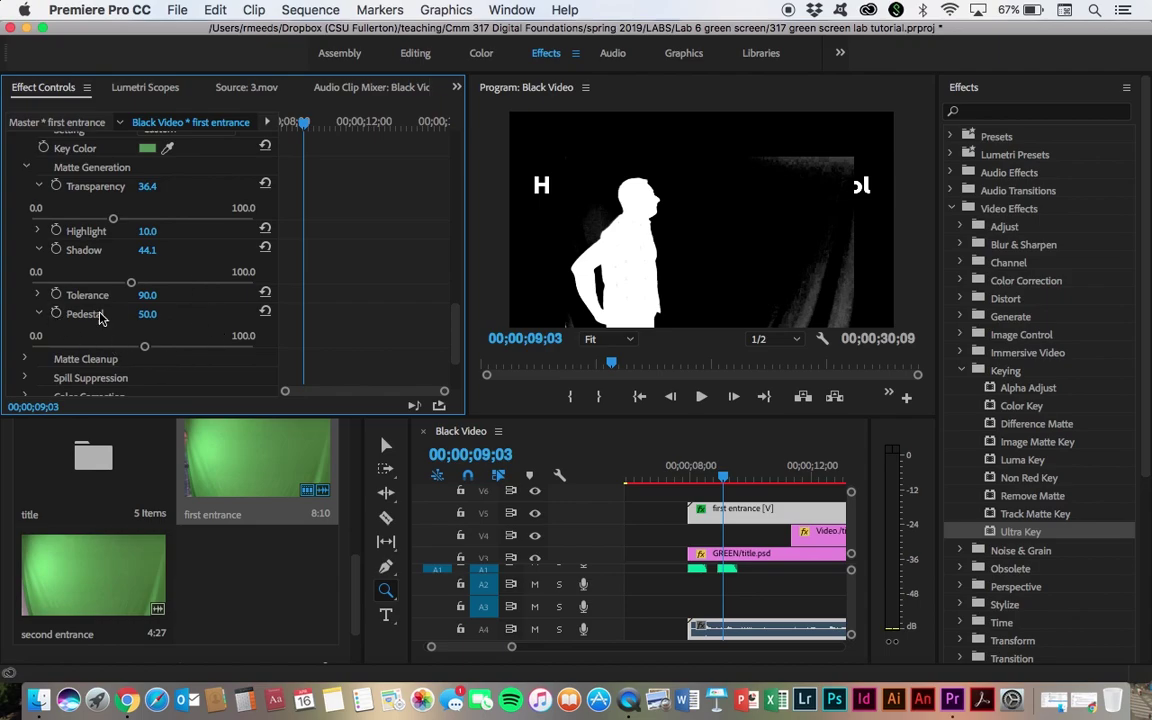
pyautogui.moveTo(149, 350)
pyautogui.mouseDown()
pyautogui.moveTo(113, 350)
pyautogui.moveTo(156, 350)
pyautogui.mouseUp()
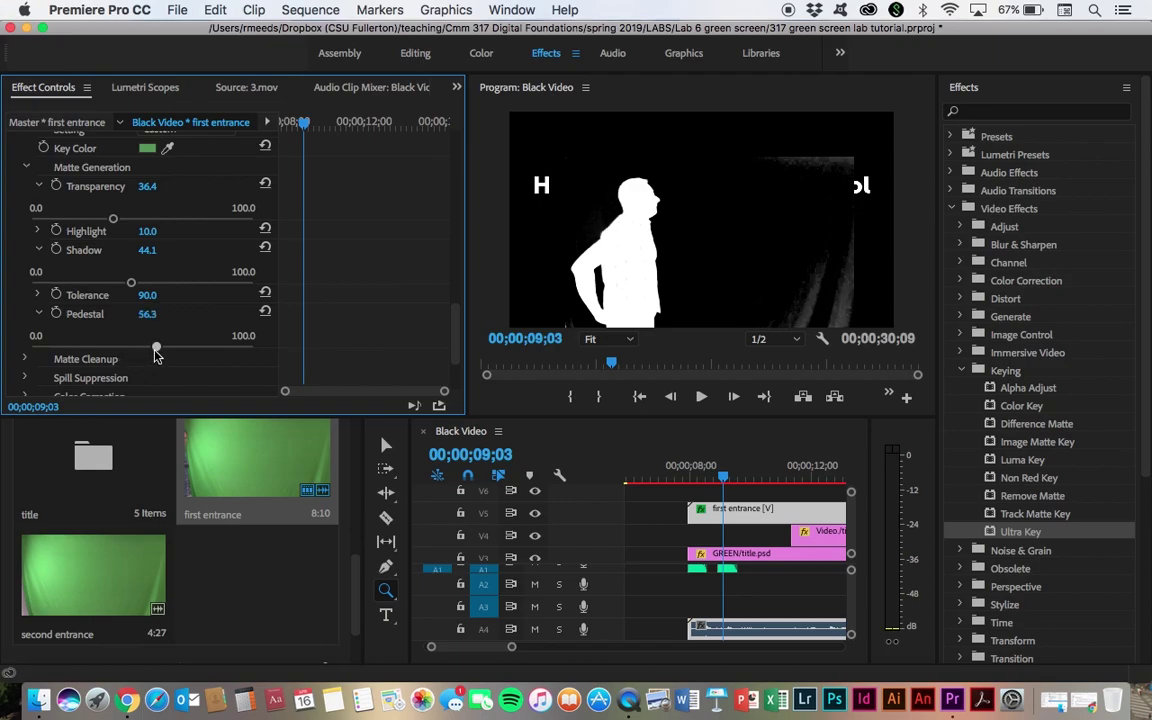
pyautogui.scroll(5, 215, 278)
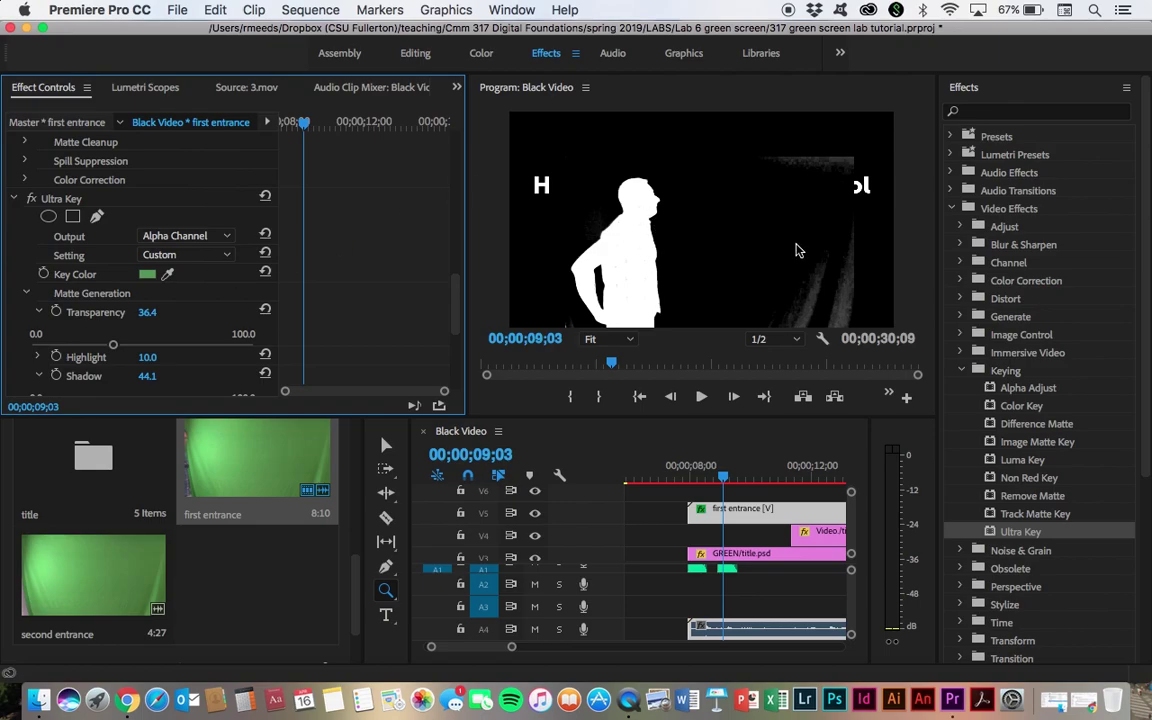
# - Return Ultra Key output to Composite and play from about 6 seconds to review the key
pyautogui.click(227, 237)
pyautogui.click(212, 251)
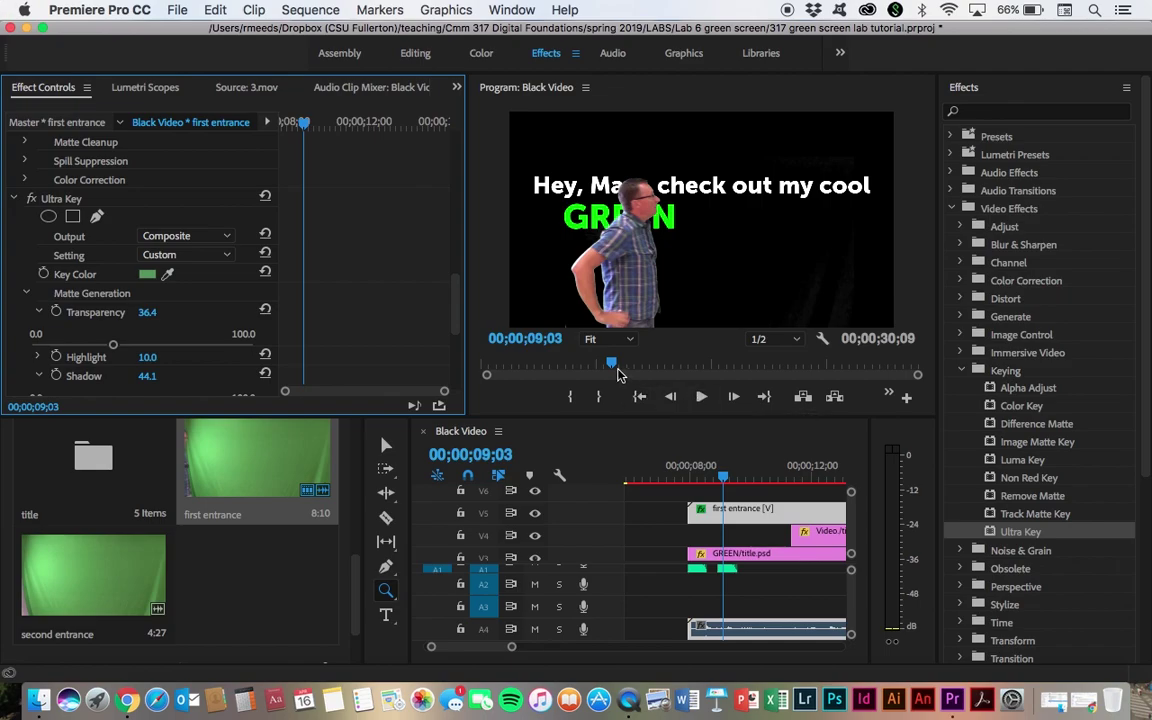
pyautogui.moveTo(614, 370); pyautogui.dragTo(569, 373)
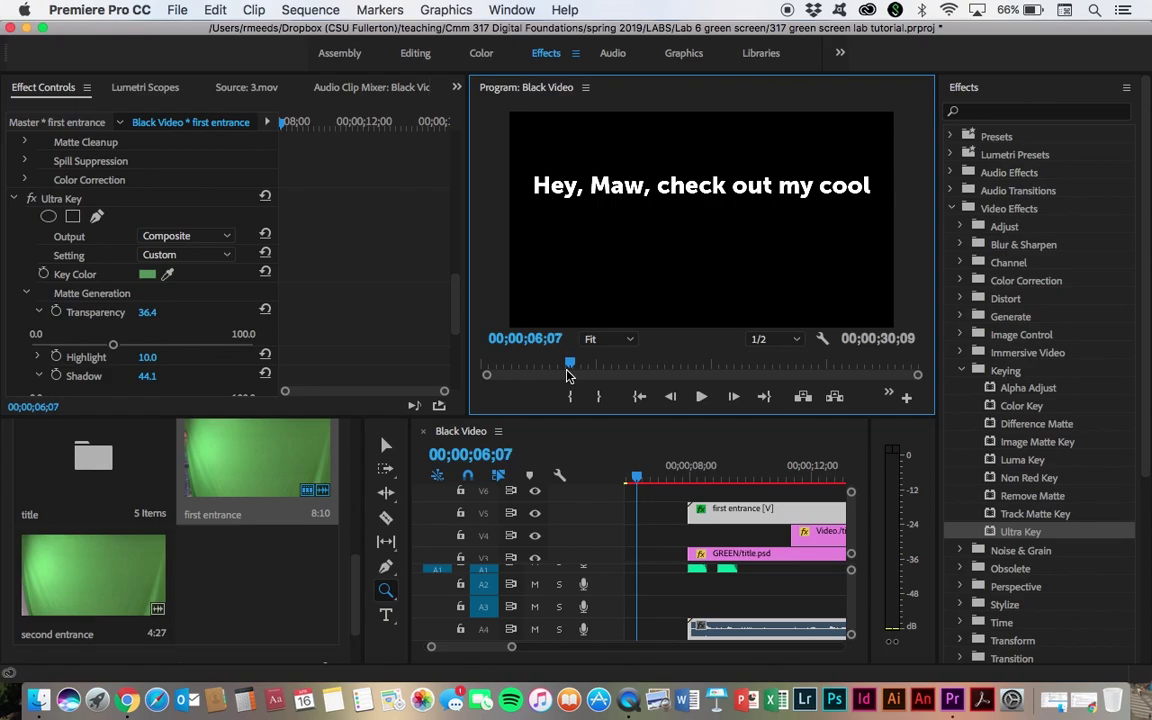
pyautogui.click(702, 398)
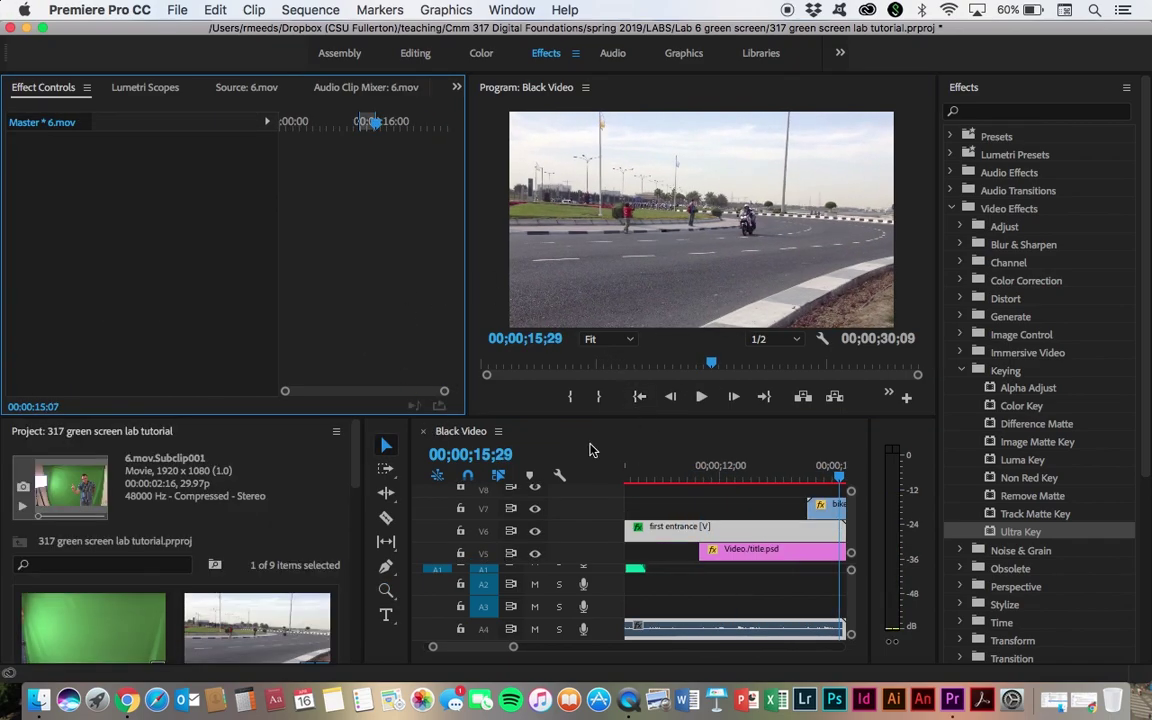
# - Park the playhead at 00;00;20;04 on the bikes footage and scroll the Project panel to 6.mov.Subclip001
pyautogui.hscroll(2, 590, 450)
pyautogui.hscroll(2, 590, 450)
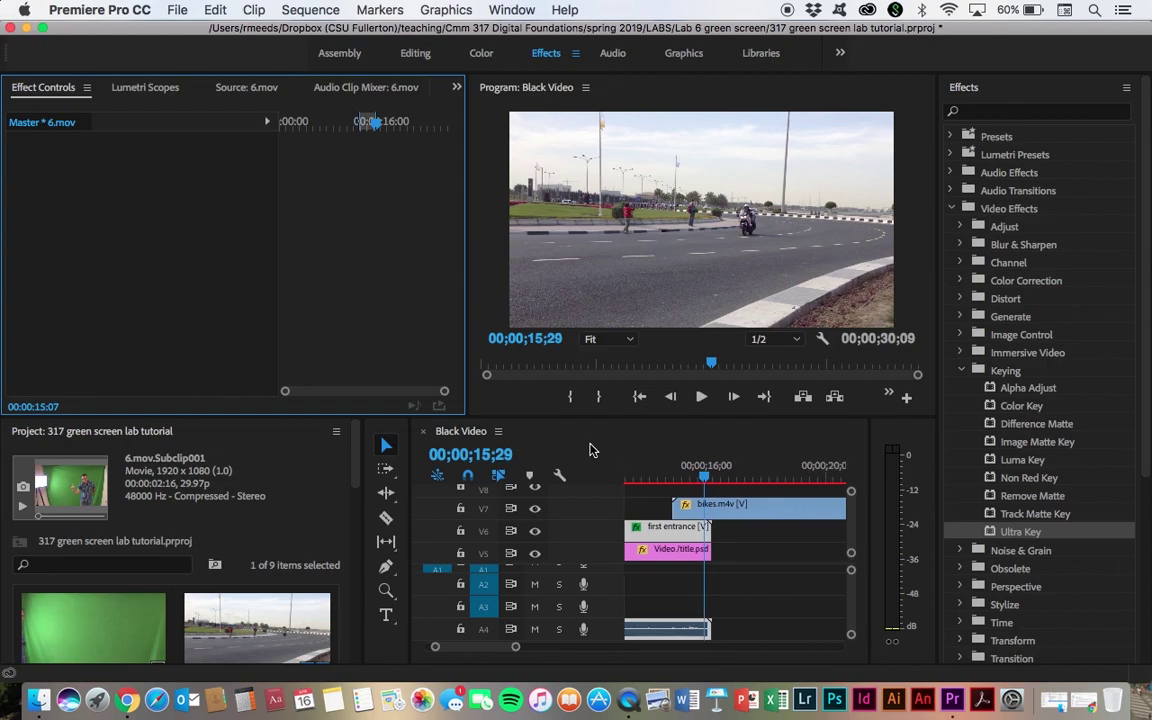
pyautogui.hscroll(3, 595, 451)
pyautogui.hscroll(-1, 610, 453)
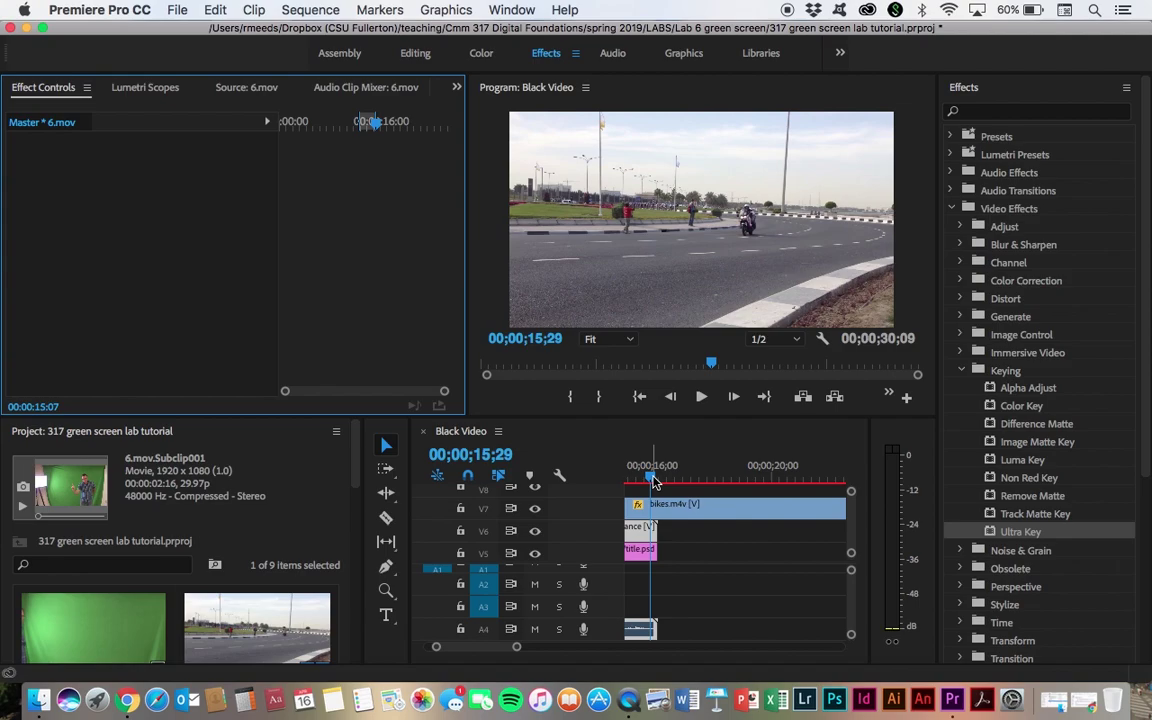
pyautogui.moveTo(652, 481); pyautogui.dragTo(789, 484)
pyautogui.click(780, 369)
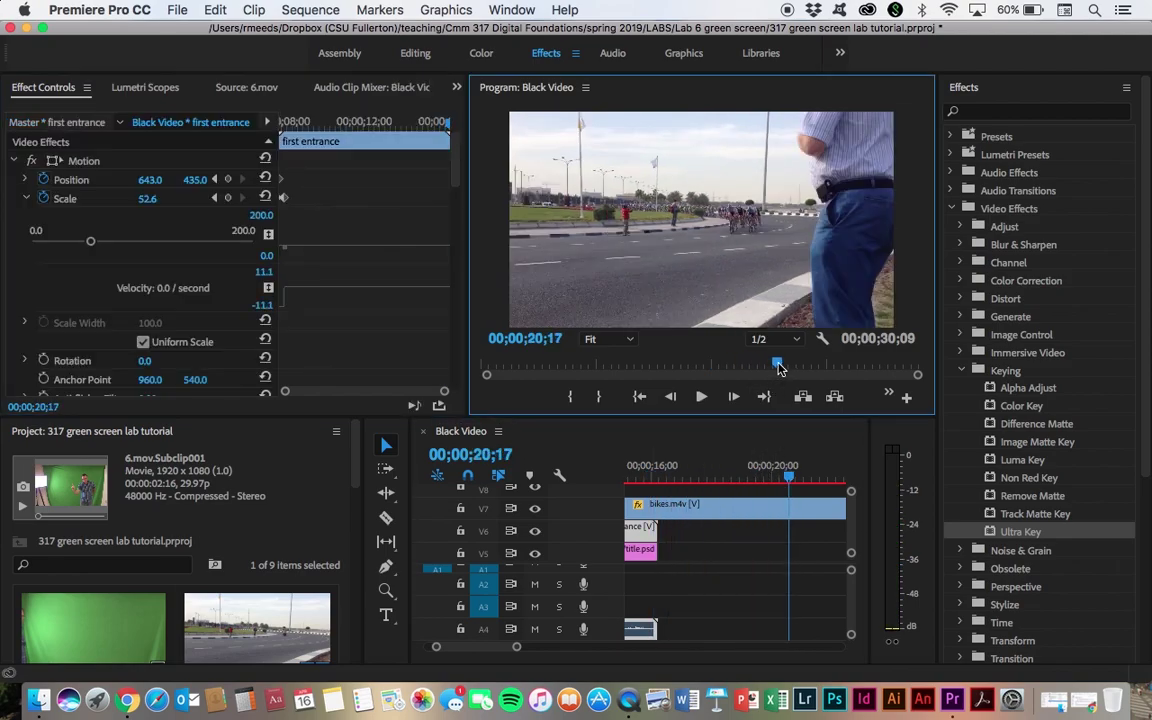
pyautogui.moveTo(780, 369)
pyautogui.mouseDown()
pyautogui.moveTo(717, 370)
pyautogui.moveTo(774, 373)
pyautogui.mouseUp()
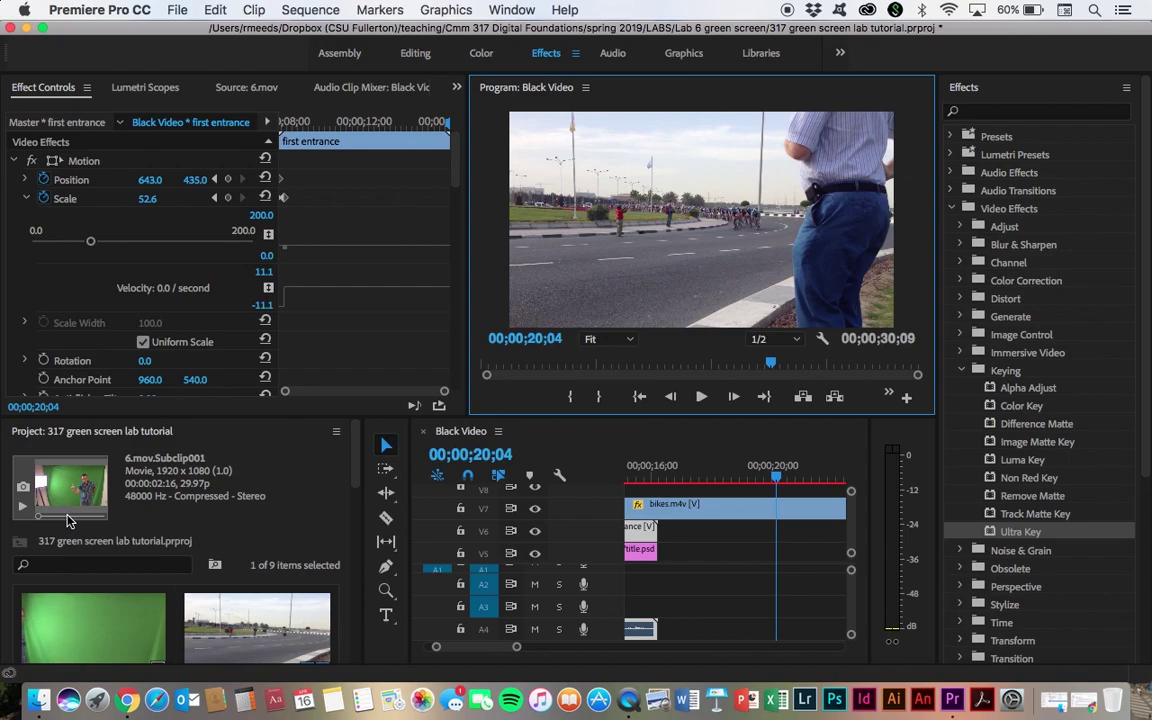
pyautogui.scroll(-8, 84, 590)
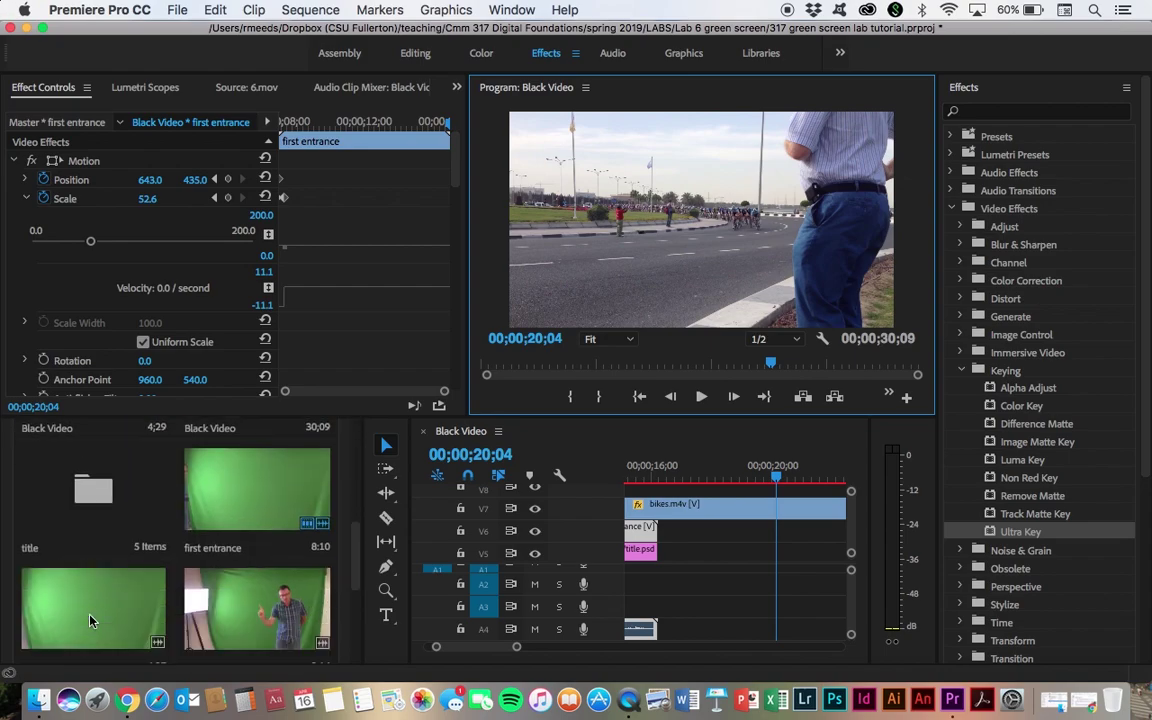
pyautogui.scroll(-3, 90, 621)
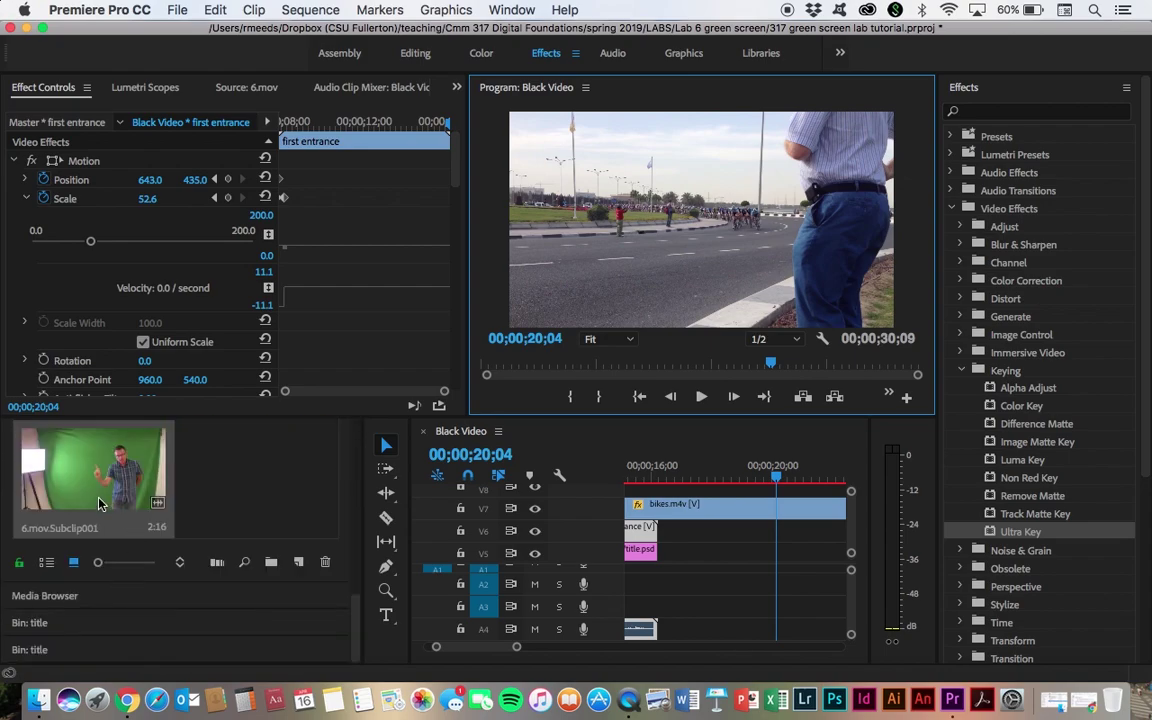
# - Drag 6.mov.Subclip001 onto an upper video track above bikes.m4v at 00;00;20;04
pyautogui.moveTo(89, 483); pyautogui.dragTo(785, 494)
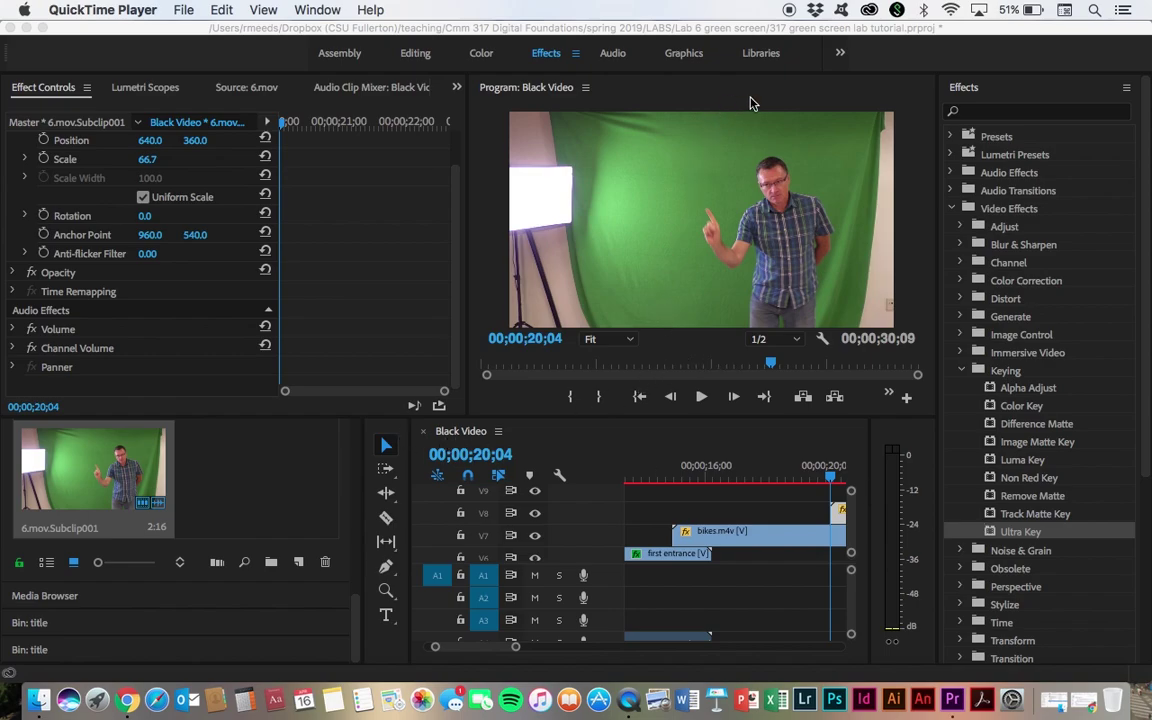
# - Draw a closed bezier Opacity mask around the man with five points in the Program monitor
pyautogui.click(14, 276)
pyautogui.click(14, 276)
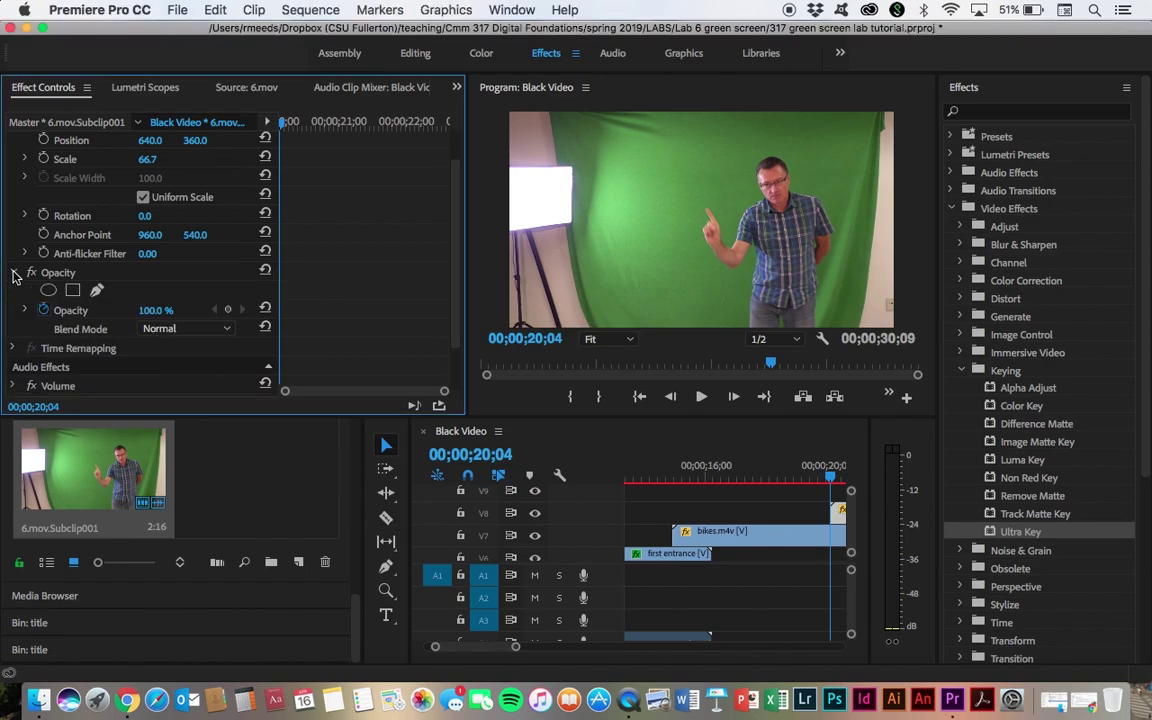
pyautogui.click(97, 292)
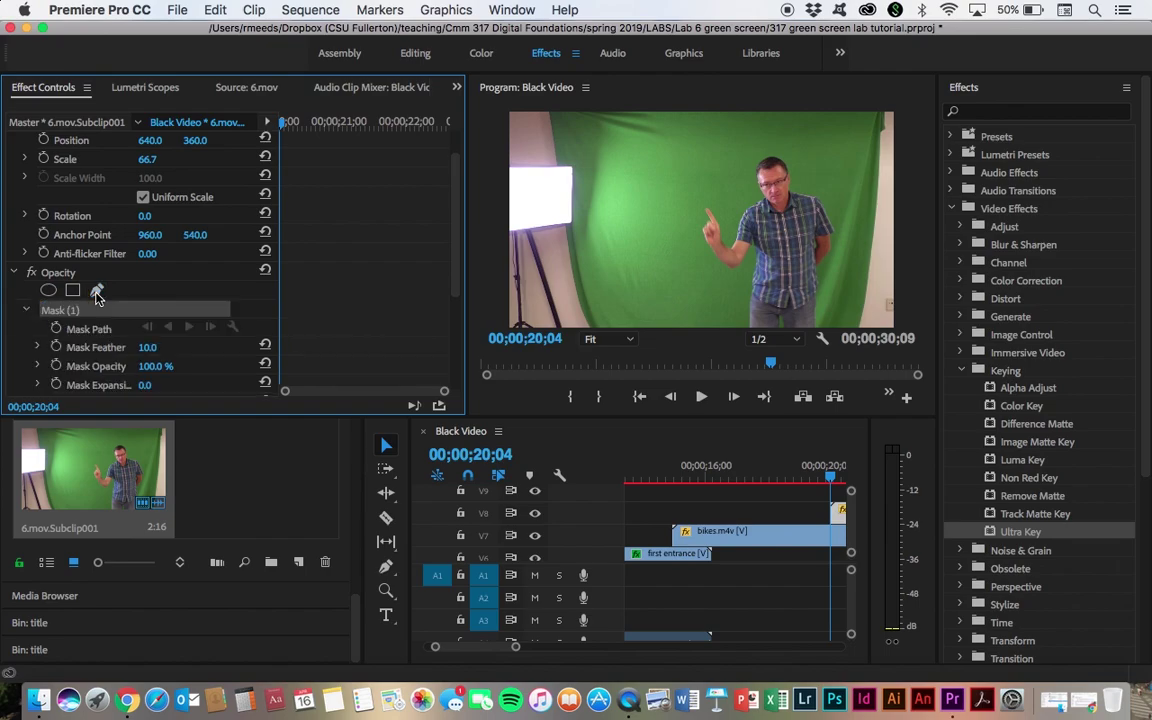
pyautogui.click(713, 334)
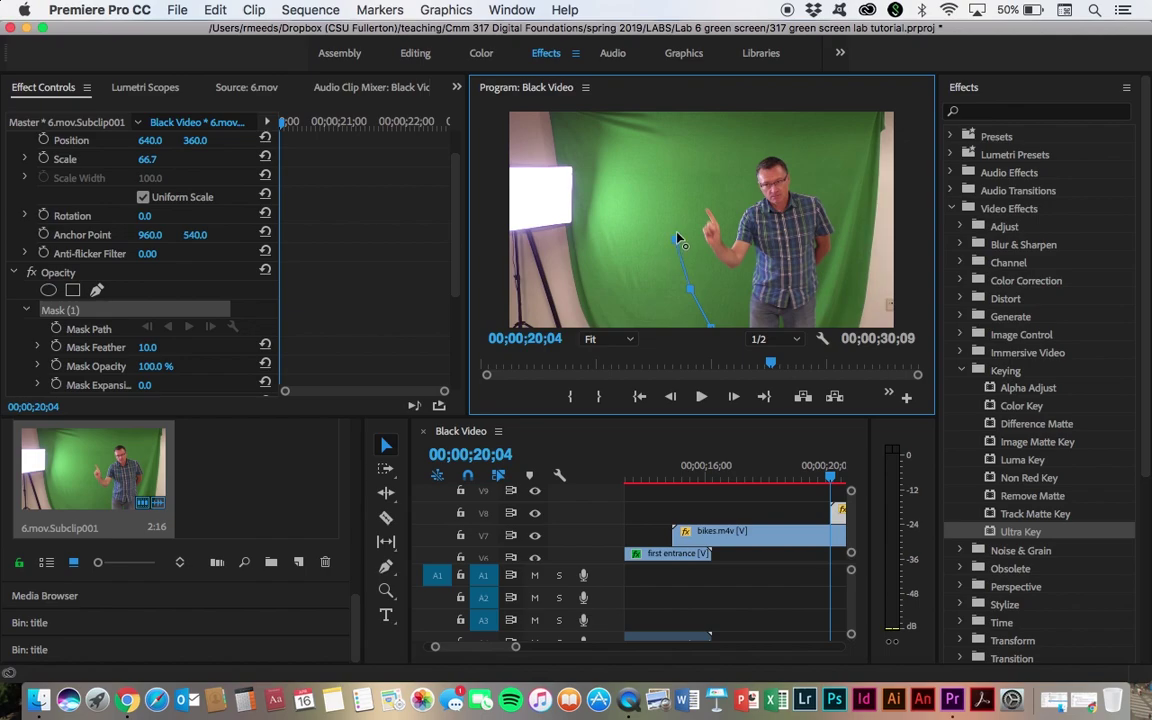
pyautogui.moveTo(676, 238); pyautogui.dragTo(681, 204)
pyautogui.click(760, 141)
pyautogui.click(824, 153)
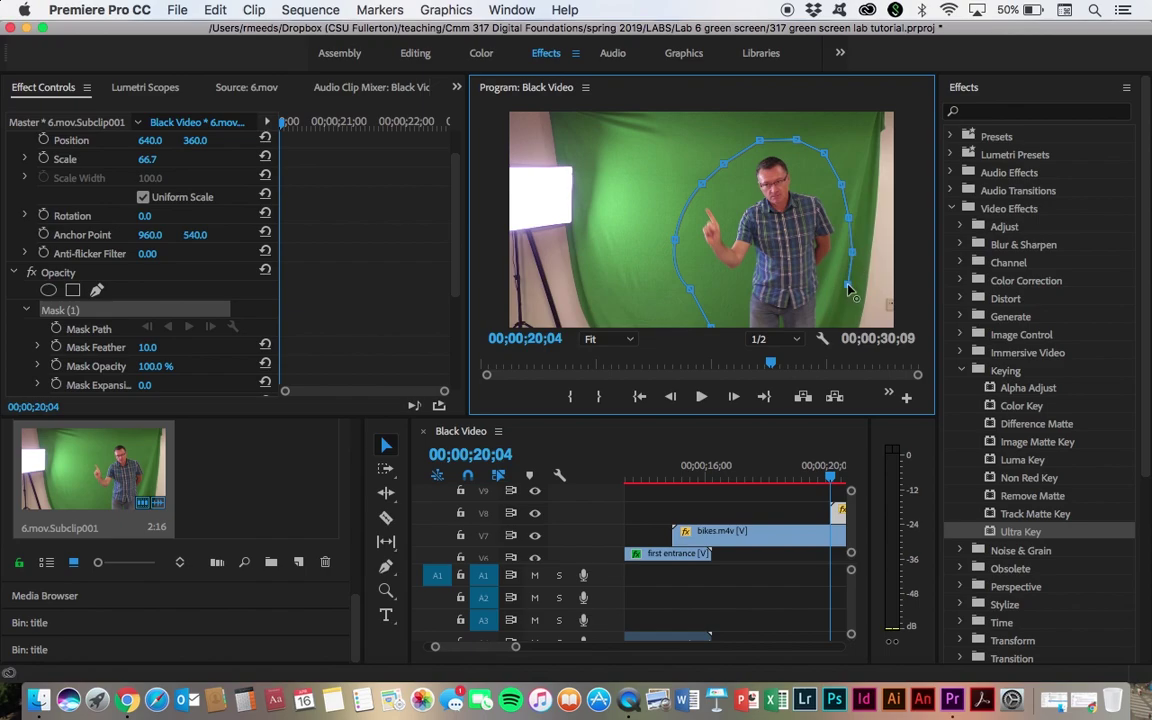
pyautogui.click(843, 313)
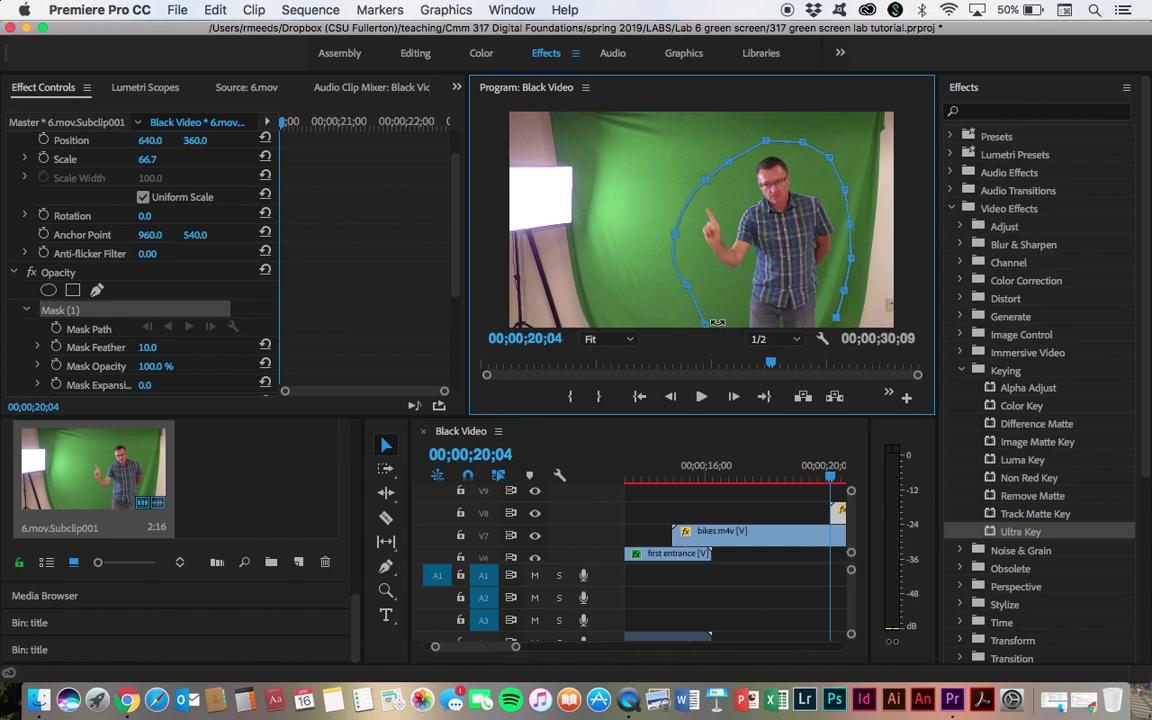
pyautogui.click(707, 327)
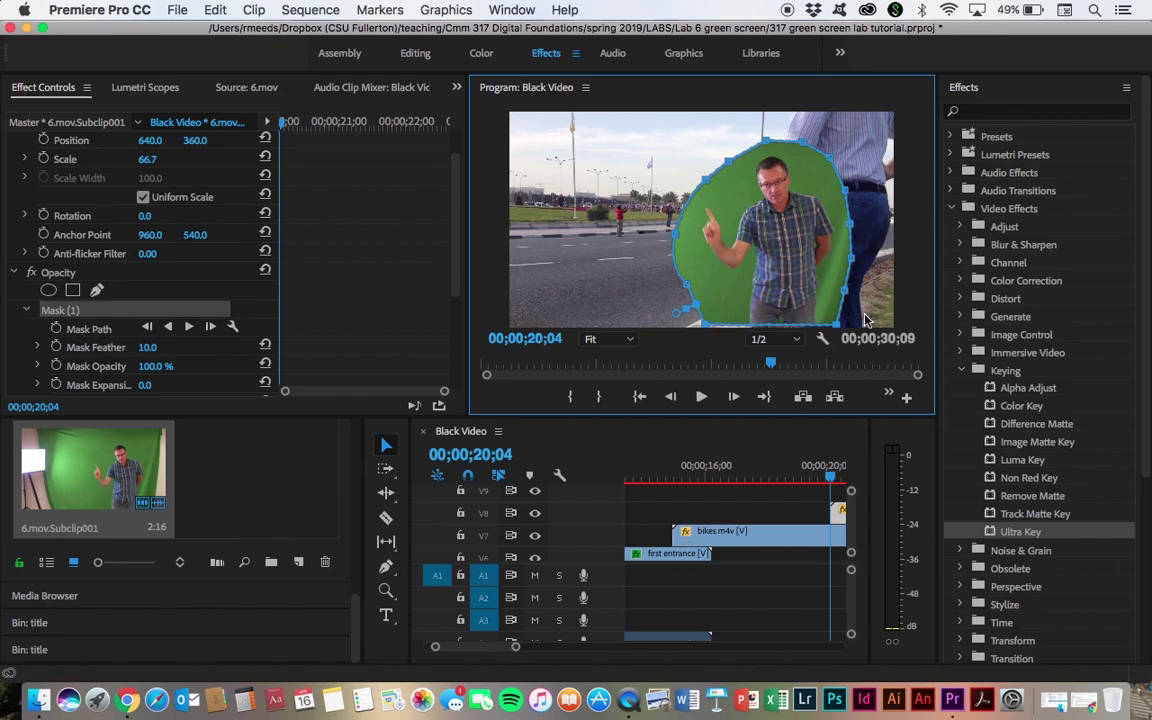
# - Apply Ultra Key to the subclip and sample its green backdrop as Key Color
pyautogui.click(370, 297)
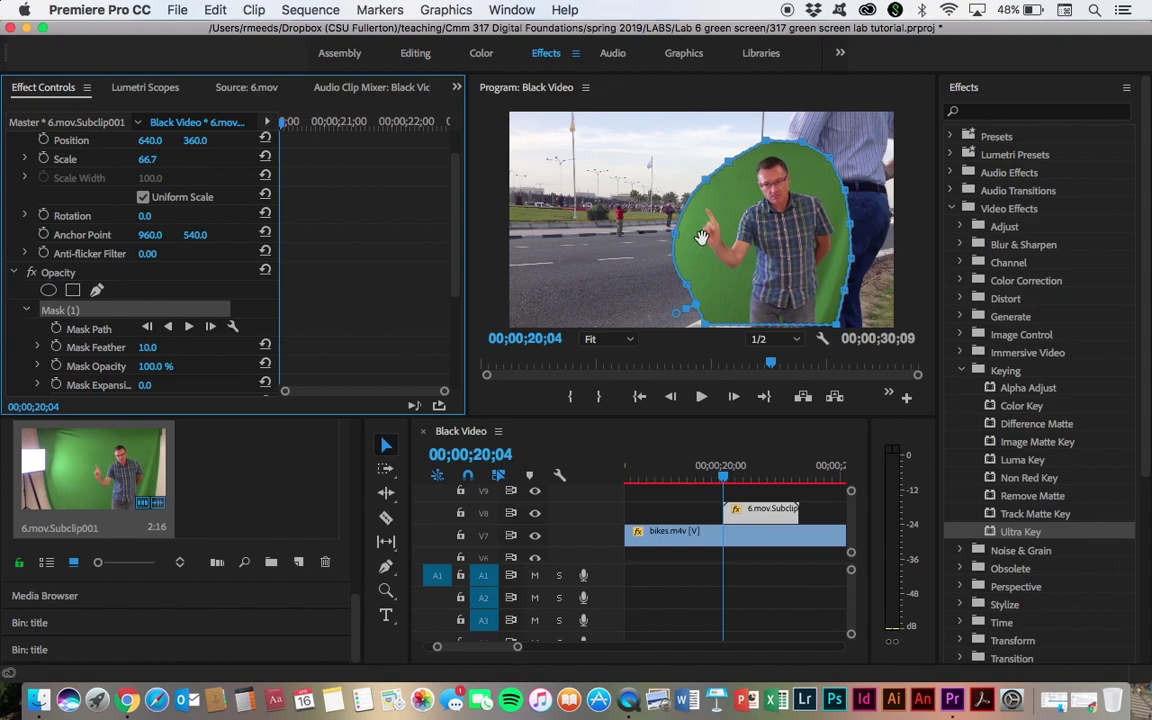
pyautogui.click(993, 535)
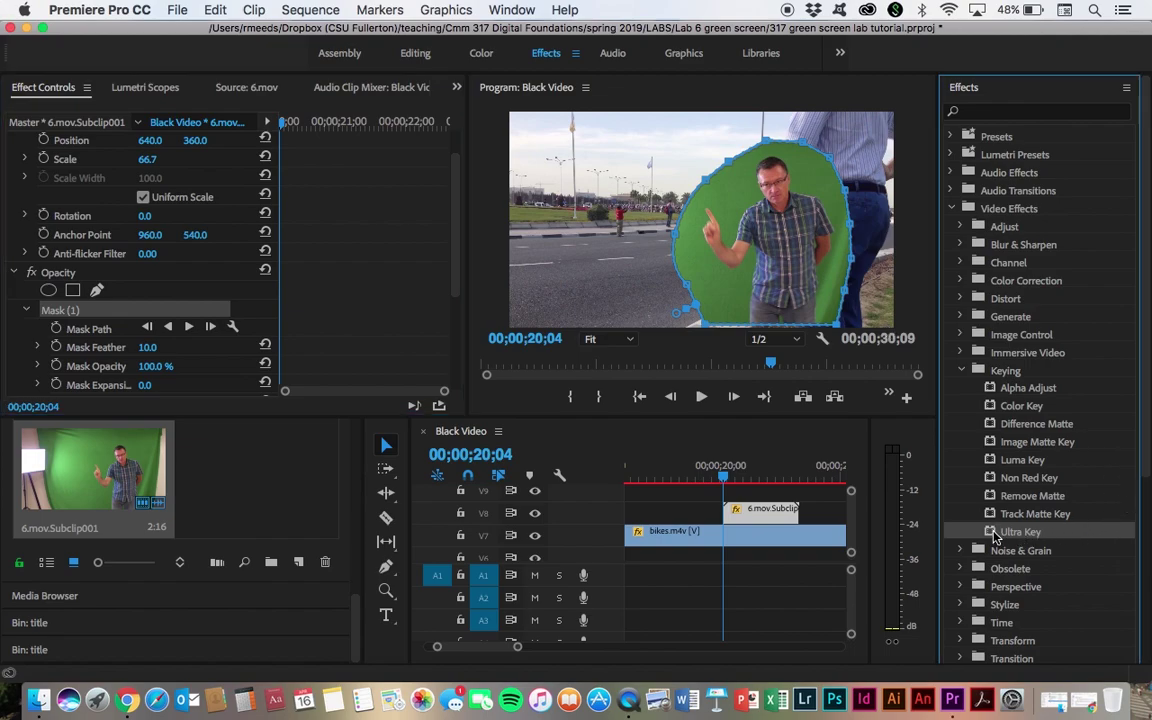
pyautogui.moveTo(993, 535); pyautogui.dragTo(773, 512)
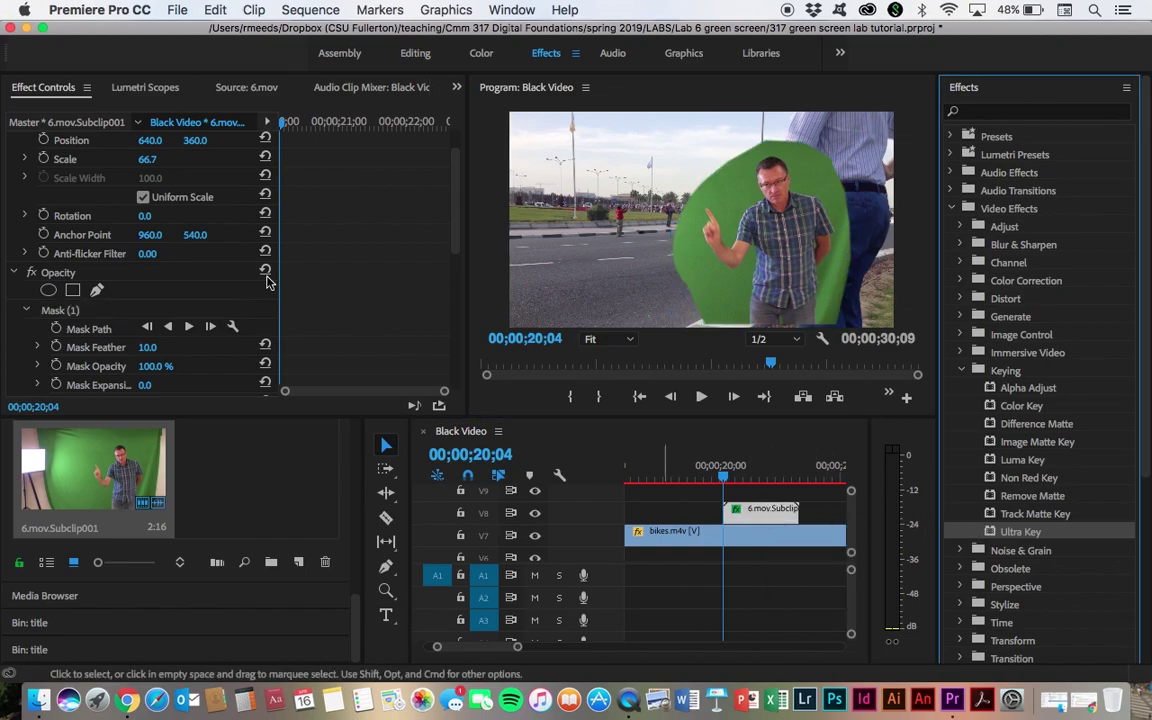
pyautogui.scroll(-10, 142, 285)
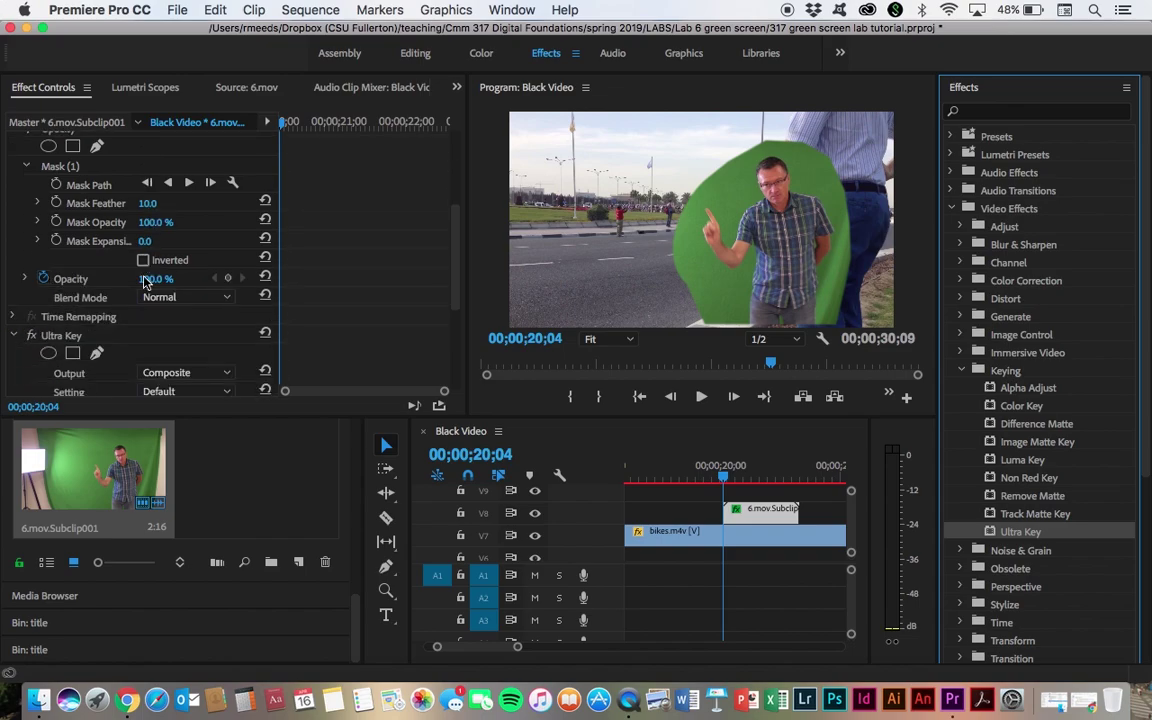
pyautogui.scroll(-3, 143, 283)
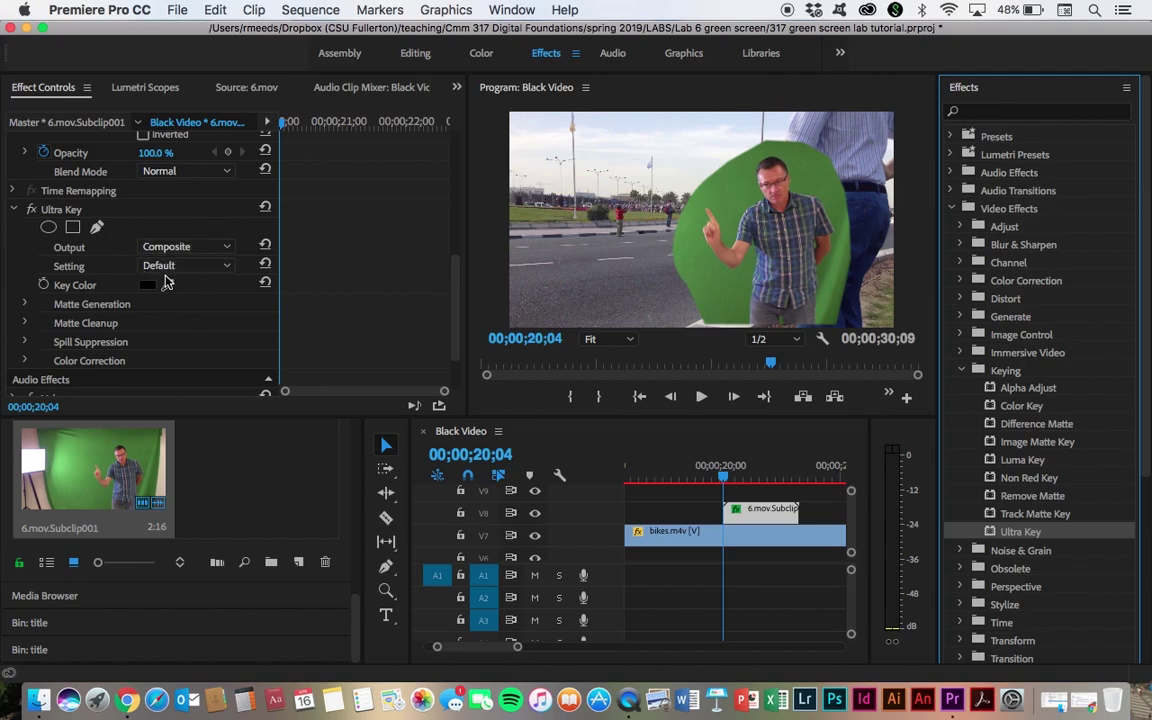
pyautogui.click(168, 284)
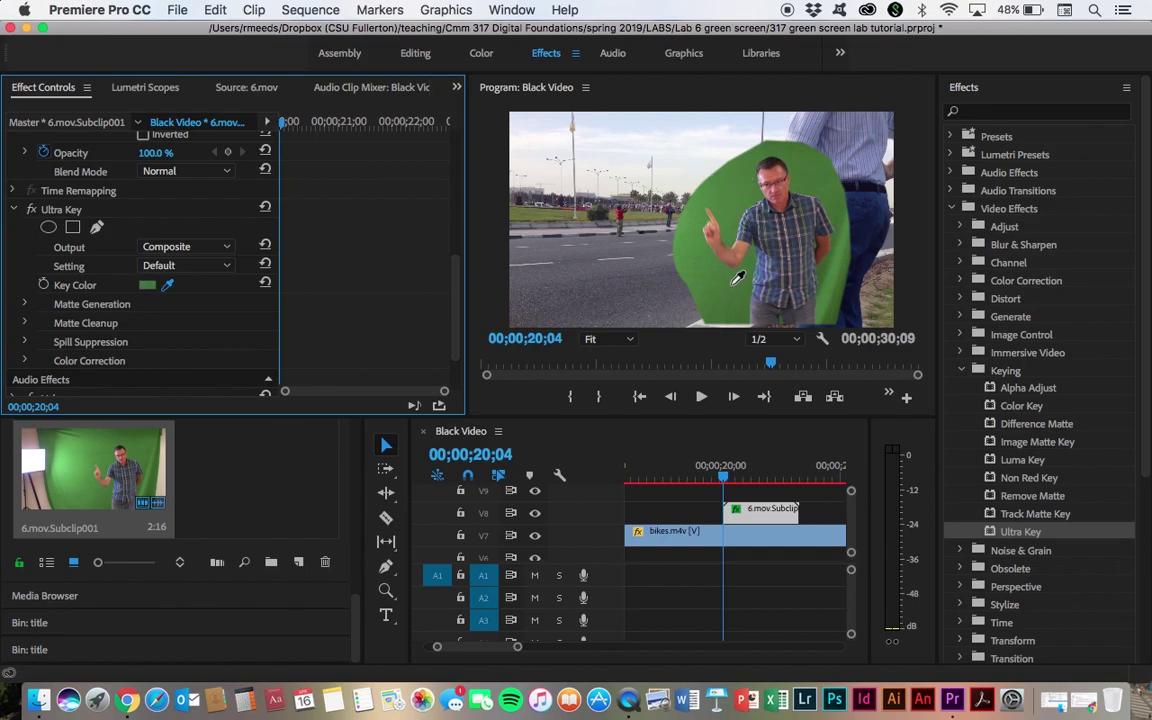
pyautogui.click(737, 279)
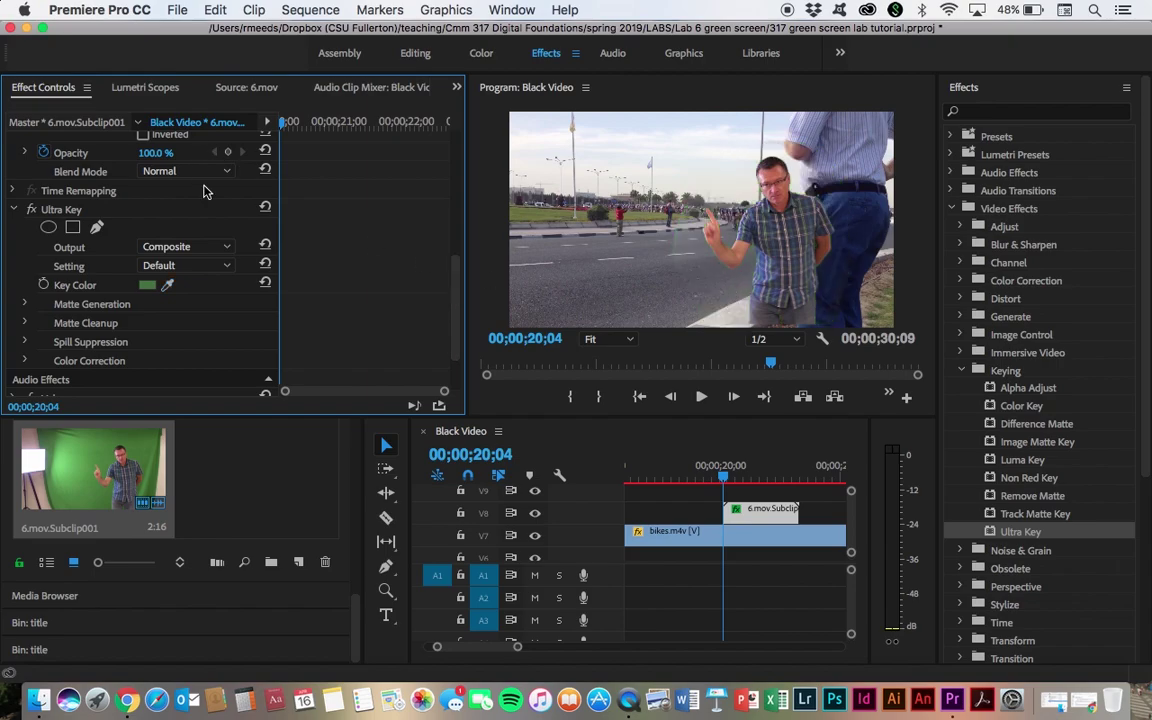
# - Keep Ultra Key output on Composite and set its Setting to Aggressive
pyautogui.click(228, 249)
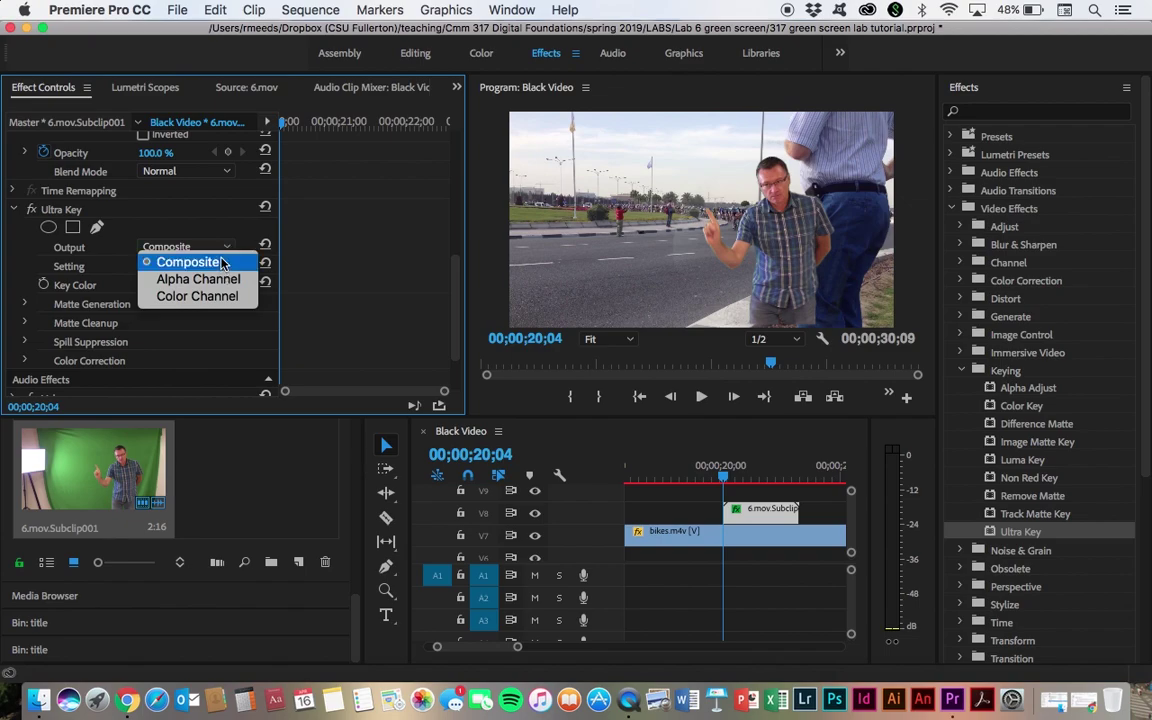
pyautogui.click(222, 262)
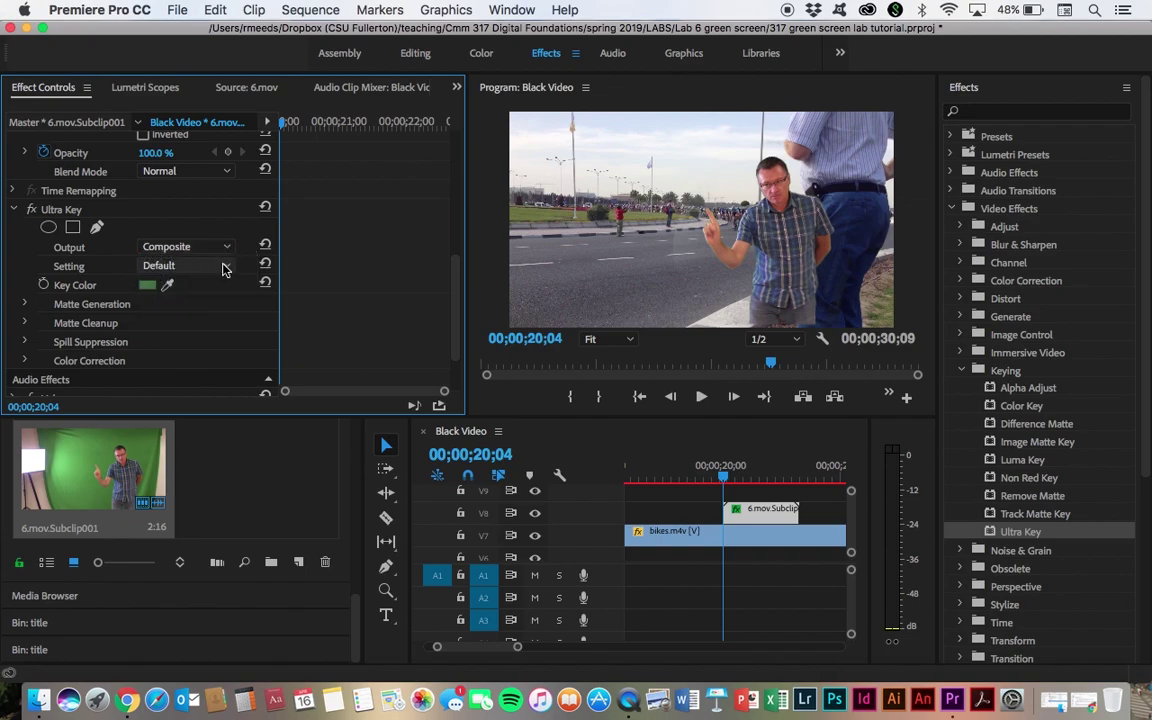
pyautogui.click(224, 266)
pyautogui.click(200, 315)
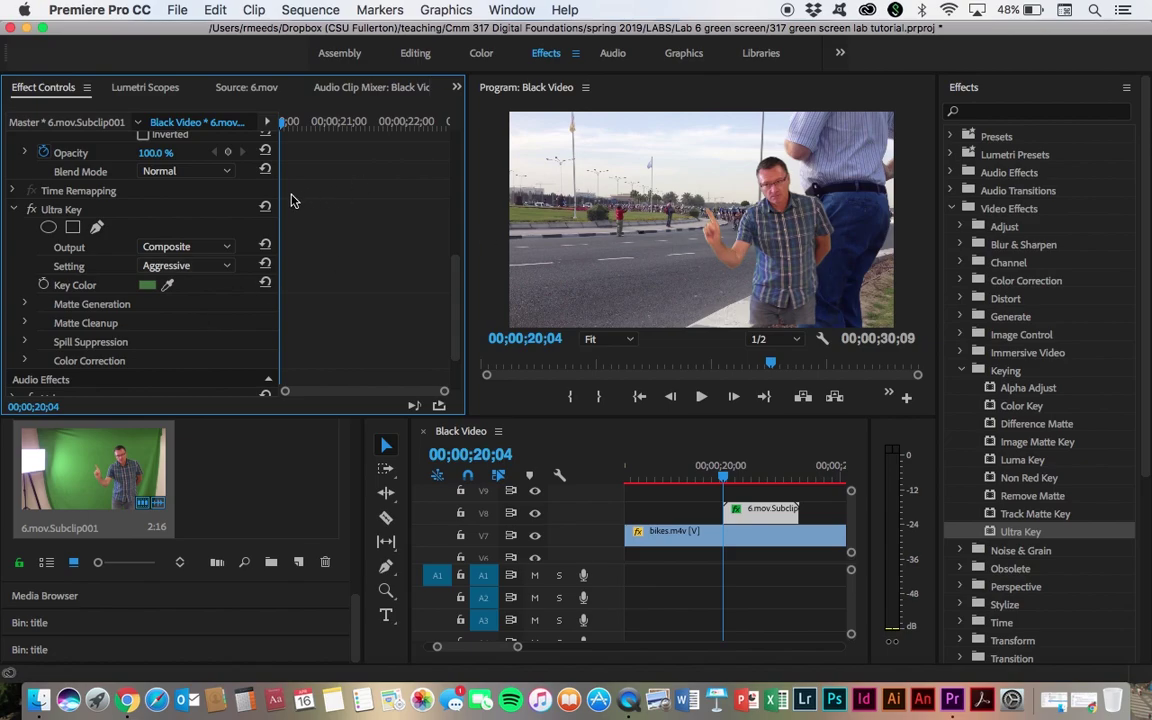
pyautogui.click(26, 304)
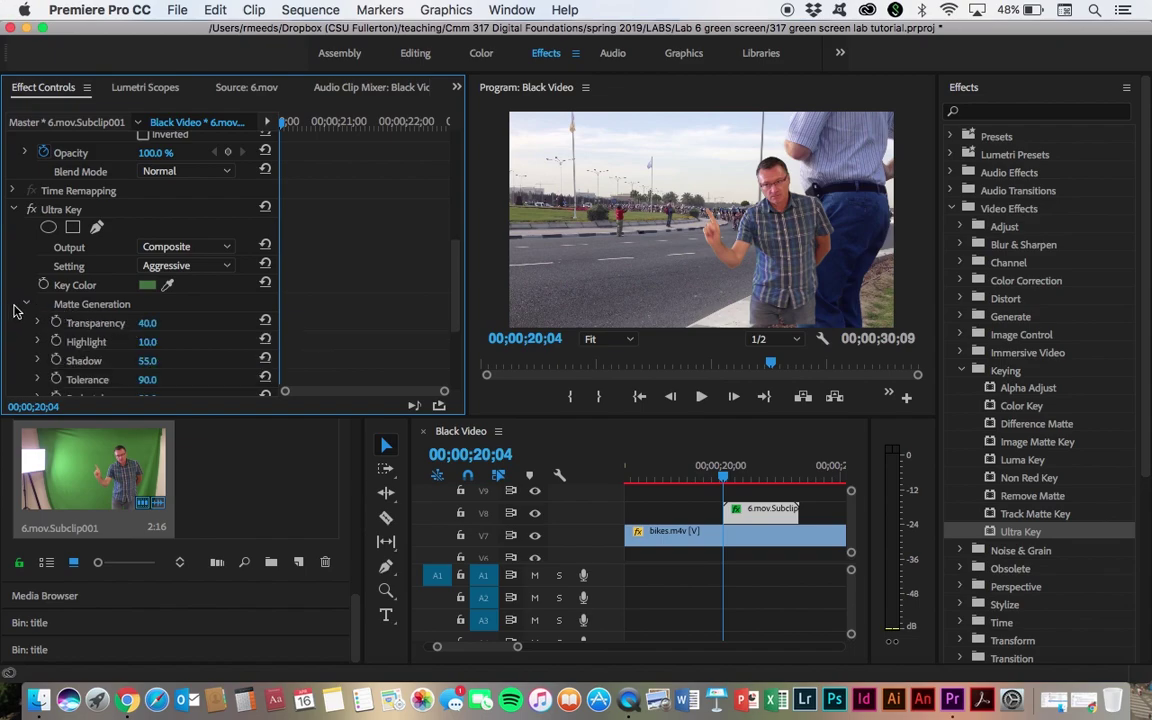
pyautogui.click(26, 304)
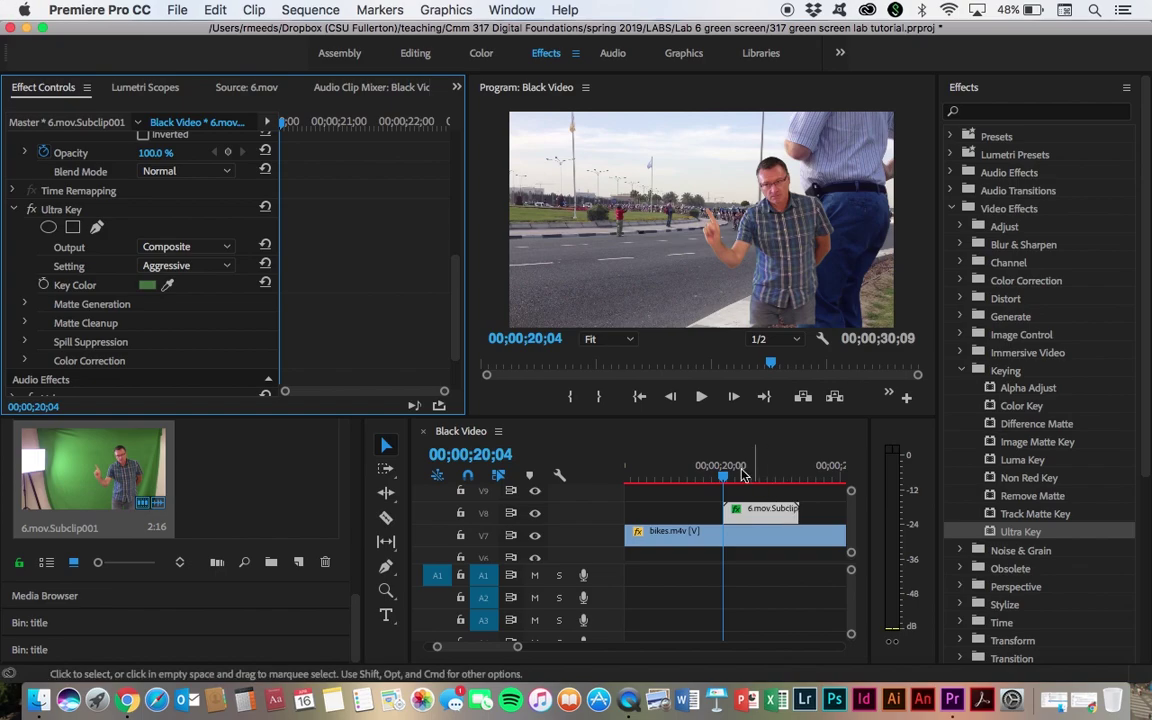
# - Scrub back to about 17 seconds and play the sequence through to 00;00;28;07
pyautogui.moveTo(727, 478); pyautogui.dragTo(645, 477)
pyautogui.click(701, 397)
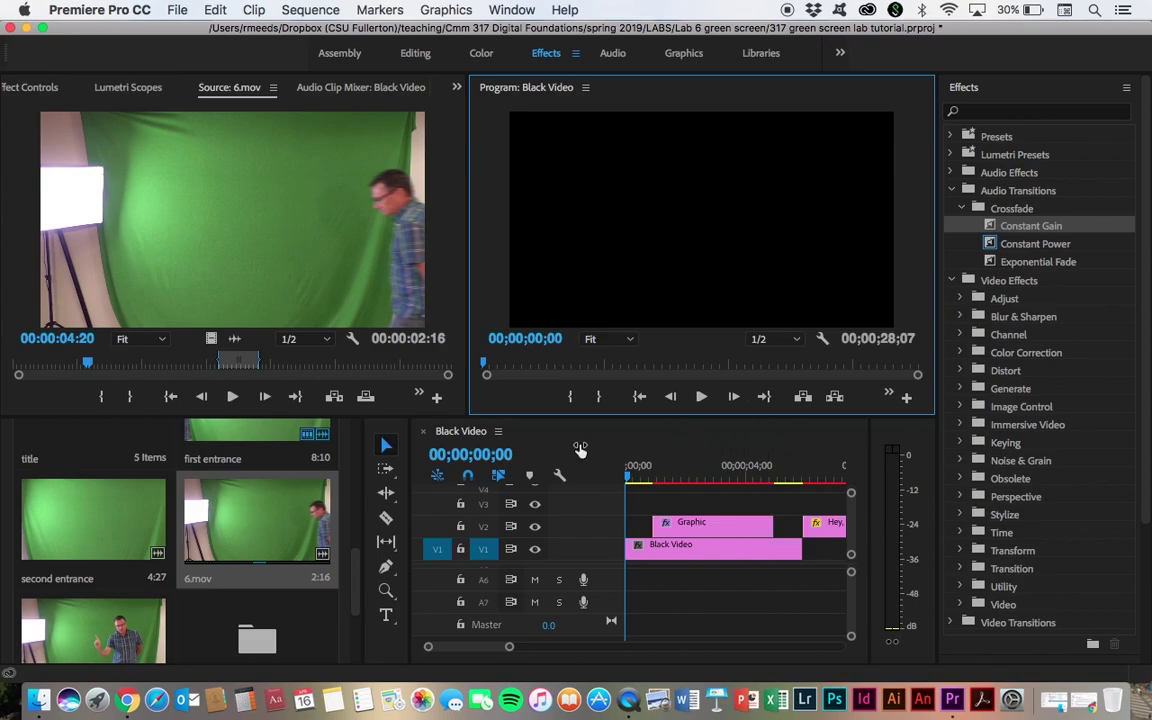
pyautogui.click(701, 397)
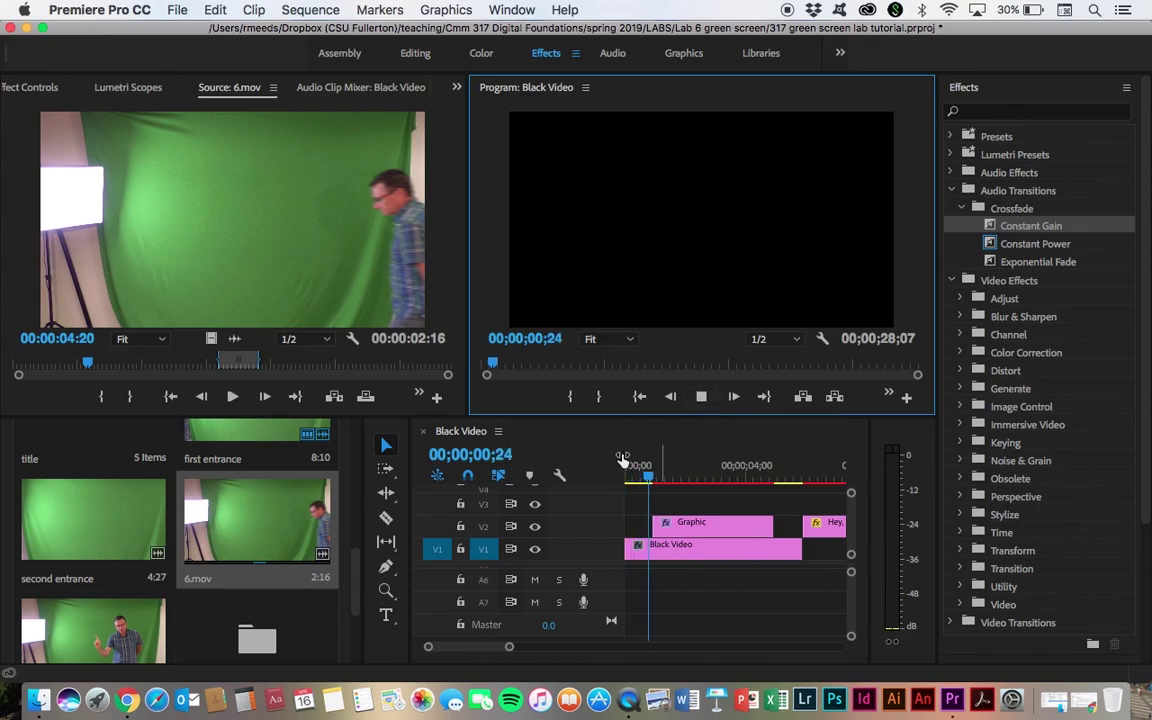